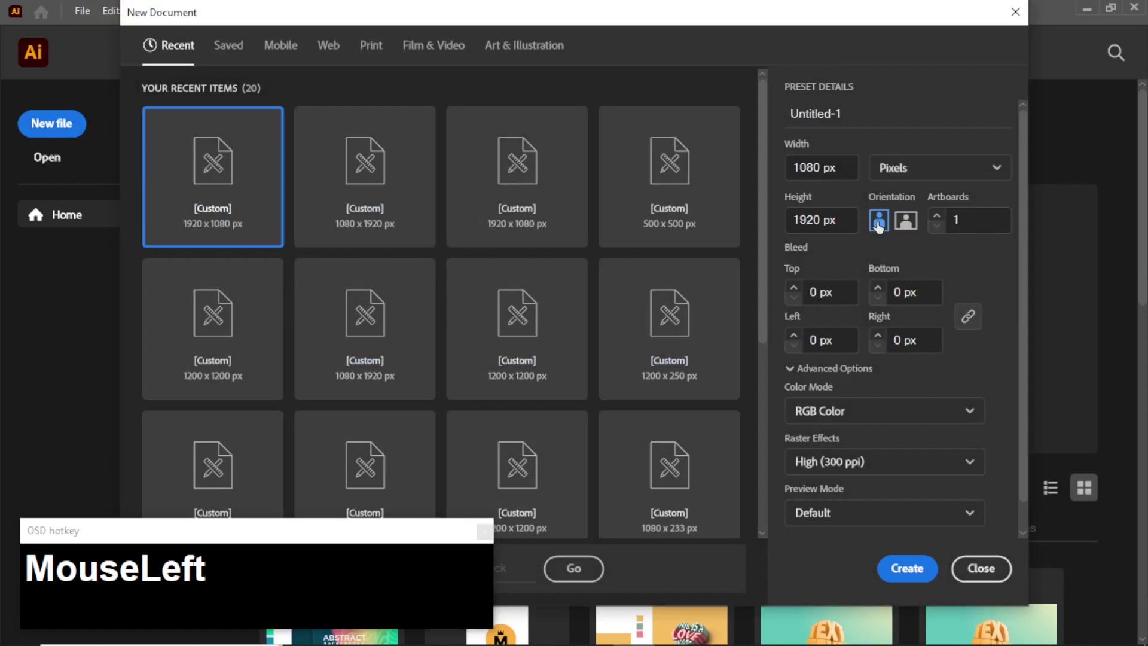
Create a 1080 x 1920 px portrait document in RGB at 300 ppi and place the photo IMG_1461.jpg in it.
{"action": "left_click", "coordinate": [907, 570]}
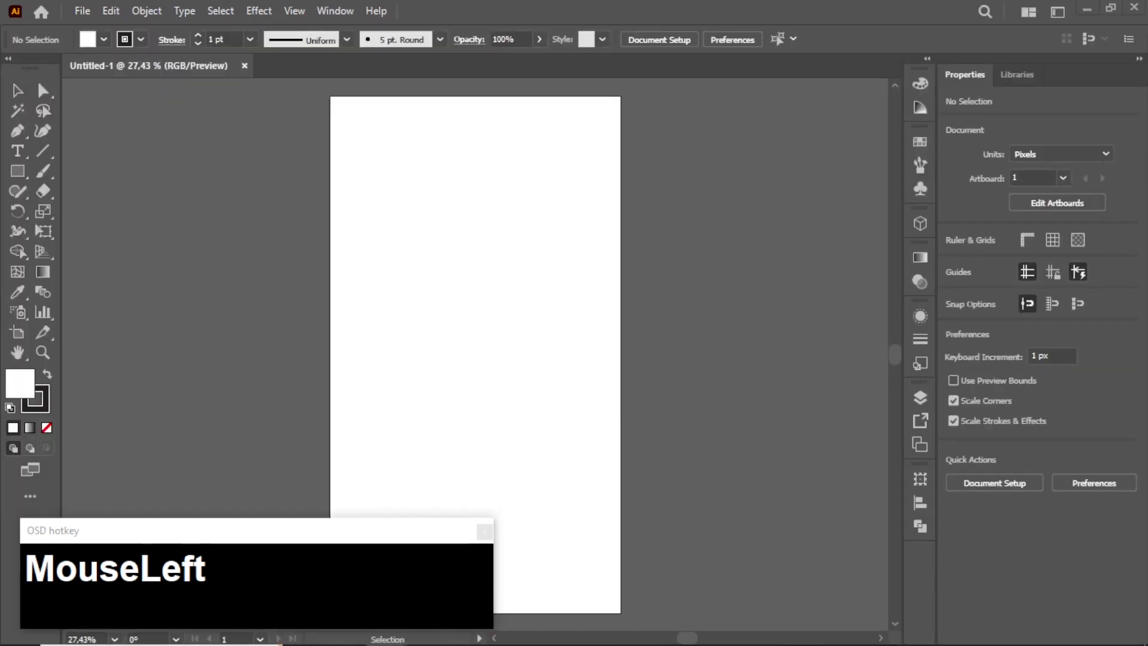
{"action": "left_click_drag", "start_coordinate": [1145, 245], "coordinate": [465, 322]}
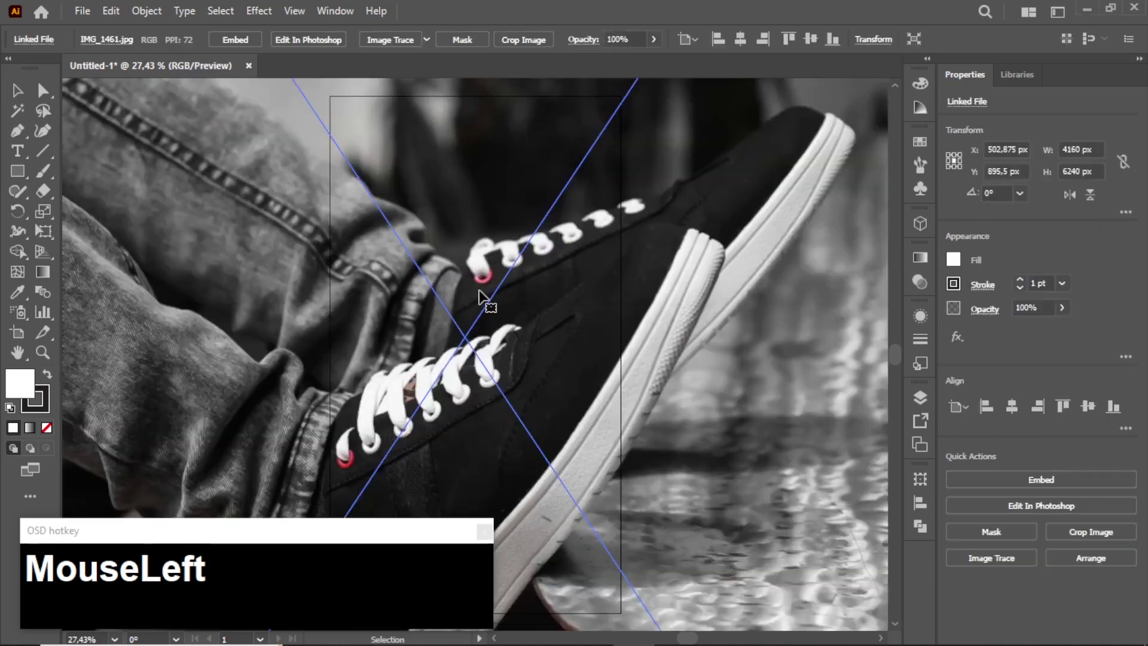
Scale the placed shoe photo down proportionally to about 1313 x 1970 px, just covering the artboard.
{"action": "scroll", "coordinate": [482, 296], "scroll_direction": "down", "scroll_amount": 6, "text": "alt"}
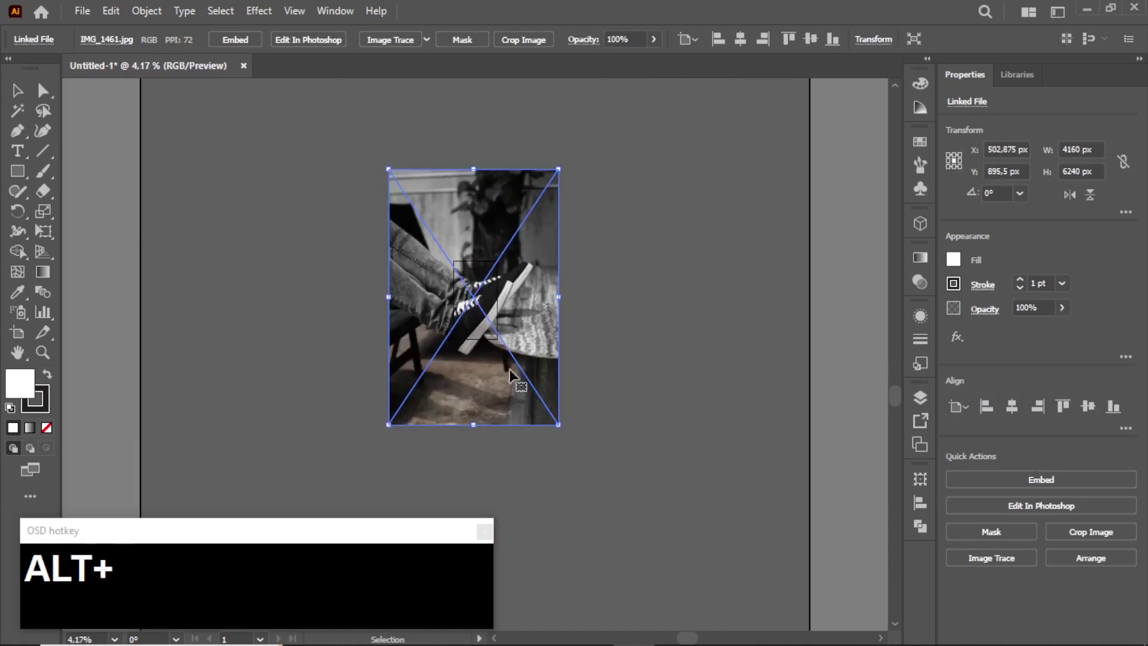
{"action": "left_click_drag", "start_coordinate": [558, 426], "coordinate": [497, 392]}
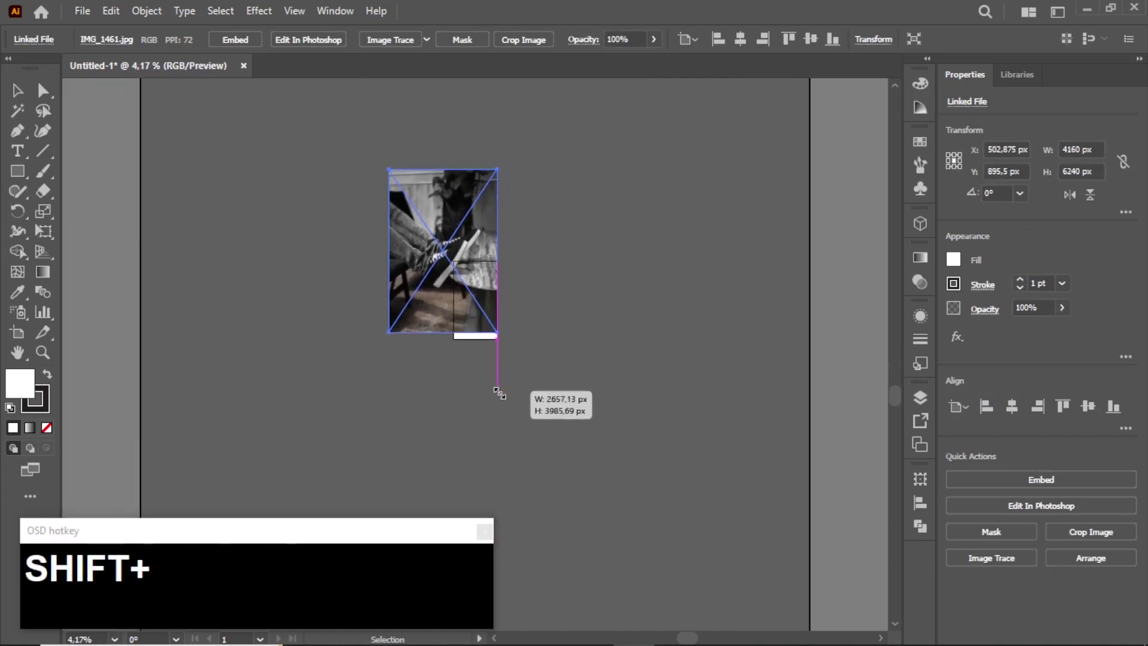
{"action": "scroll", "coordinate": [400, 190], "scroll_direction": "up", "scroll_amount": 2, "text": "alt"}
{"action": "left_click_drag", "start_coordinate": [379, 147], "coordinate": [472, 325]}
{"action": "scroll", "coordinate": [464, 282], "scroll_direction": "down", "scroll_amount": 1, "text": "alt"}
{"action": "scroll", "coordinate": [571, 435], "scroll_direction": "up", "scroll_amount": 3, "text": "alt"}
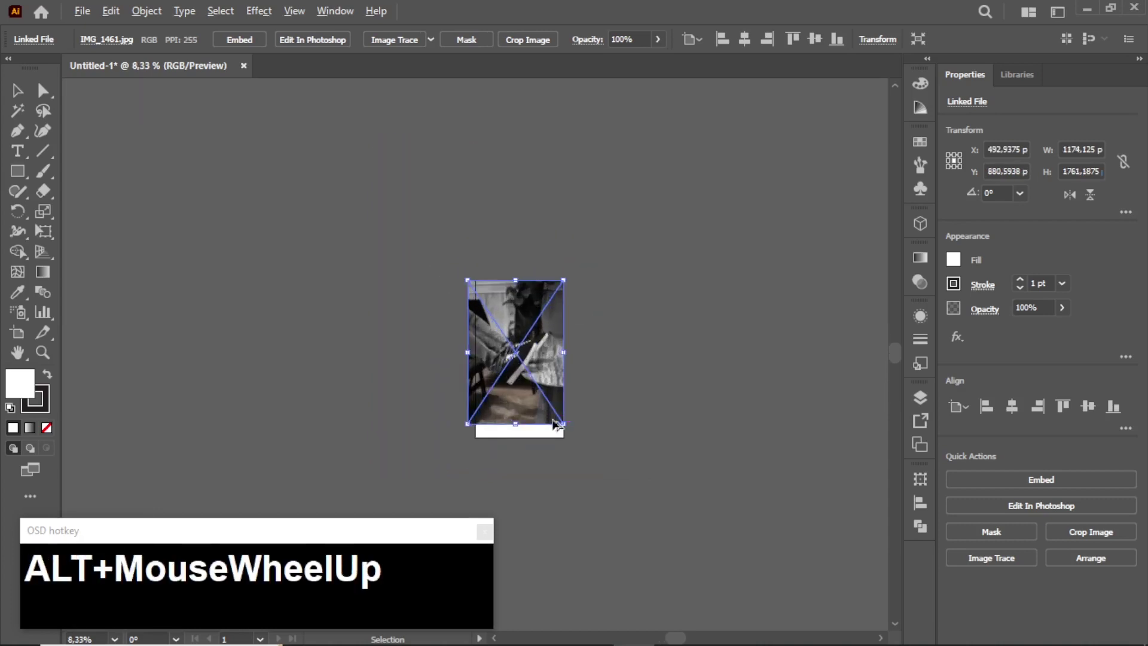
{"action": "left_click_drag", "start_coordinate": [572, 431], "coordinate": [596, 463]}
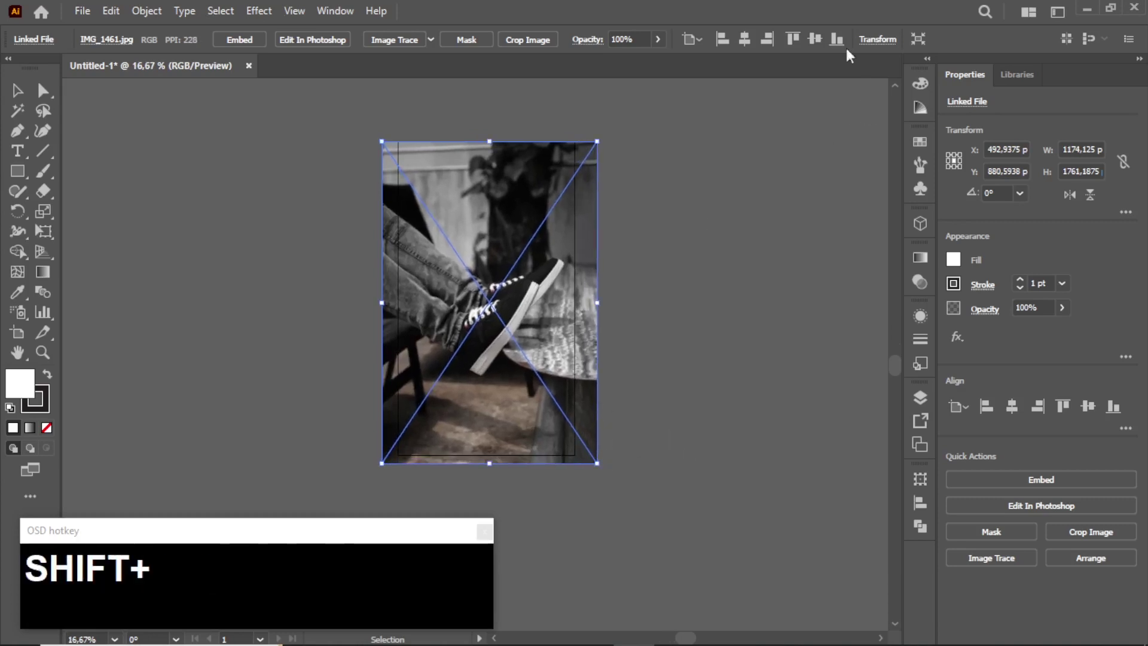
Centre the photo vertically and horizontally on the artboard and deselect it.
{"action": "left_click", "coordinate": [811, 42]}
{"action": "left_click", "coordinate": [746, 39]}
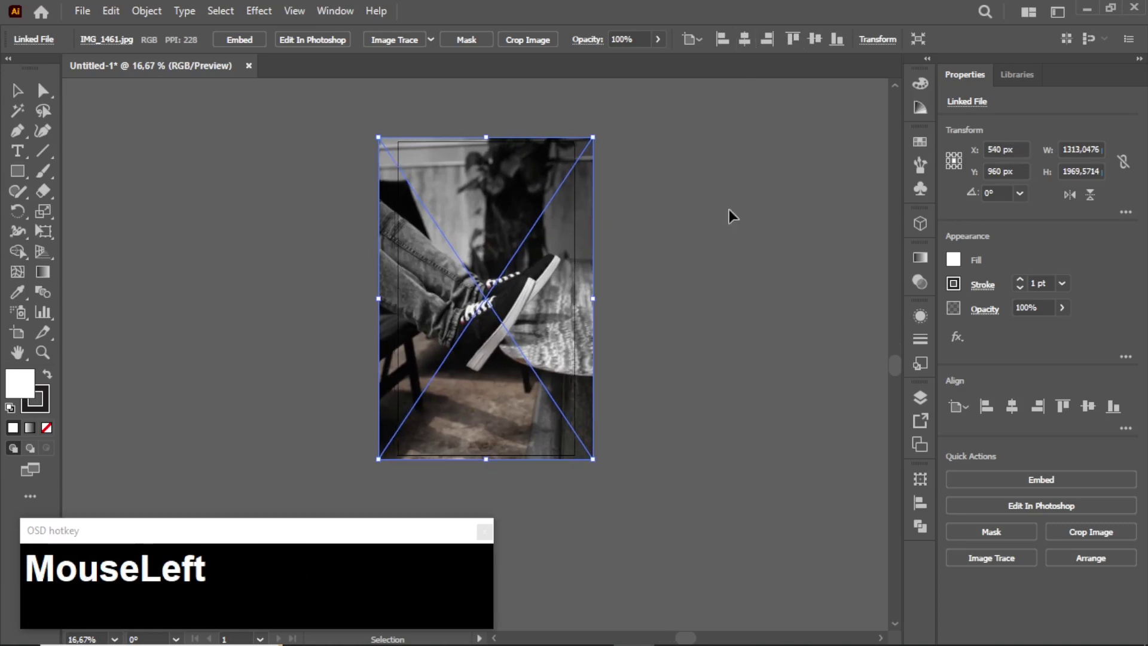
{"action": "left_click", "coordinate": [730, 209]}
{"action": "scroll", "coordinate": [570, 326], "scroll_direction": "up", "scroll_amount": 2}
{"action": "scroll", "coordinate": [636, 261], "scroll_direction": "down", "scroll_amount": 1}
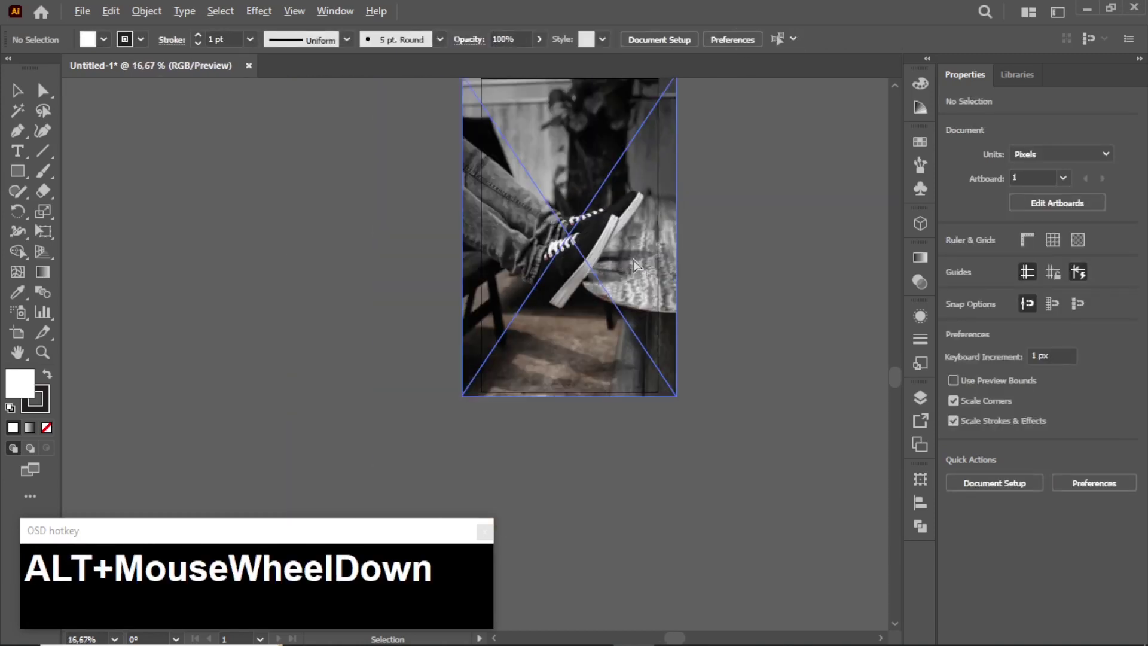
{"action": "scroll", "coordinate": [598, 235], "scroll_direction": "up", "scroll_amount": 2}
{"action": "scroll", "coordinate": [598, 239], "scroll_direction": "down", "scroll_amount": 1}
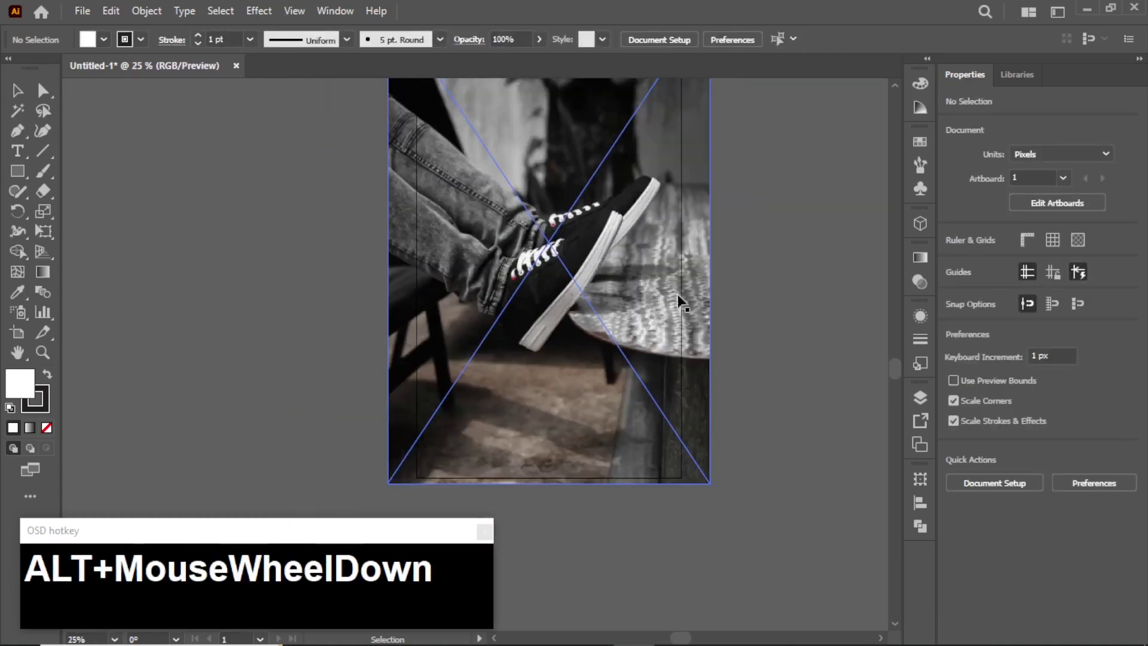
Draw a white square of about 675 px over the shoes and centre it horizontally on the artboard.
{"action": "left_click", "coordinate": [14, 173]}
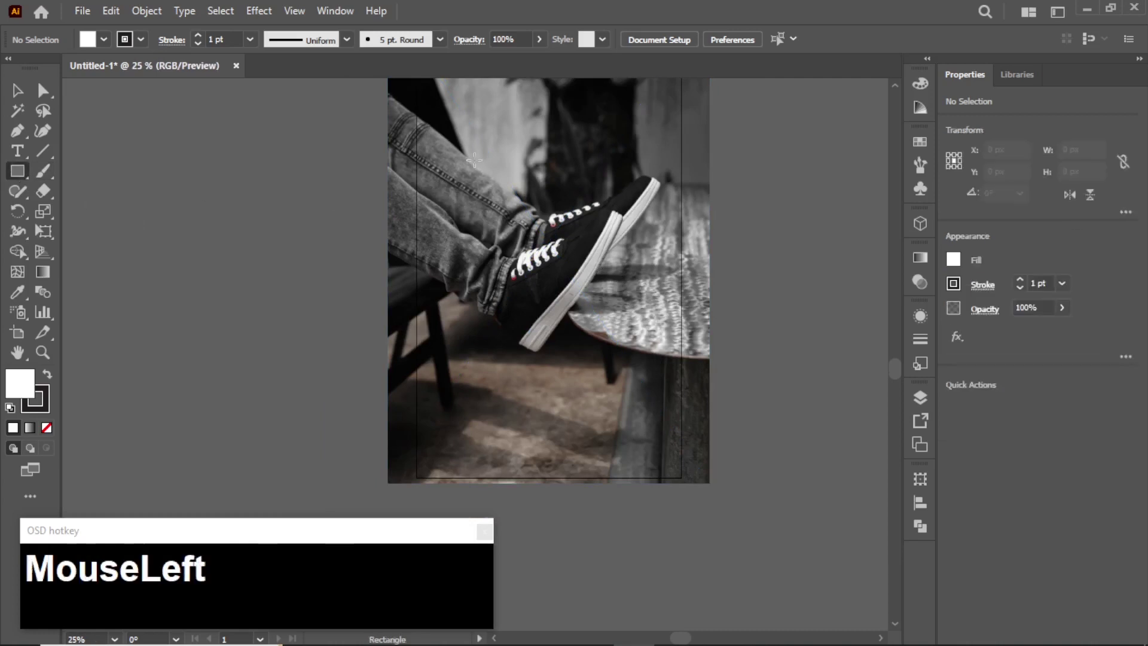
{"action": "left_click_drag", "start_coordinate": [482, 158], "coordinate": [647, 324]}
{"action": "left_click", "coordinate": [17, 90]}
{"action": "left_click", "coordinate": [674, 93], "text": "shift"}
{"action": "left_click", "coordinate": [720, 42]}
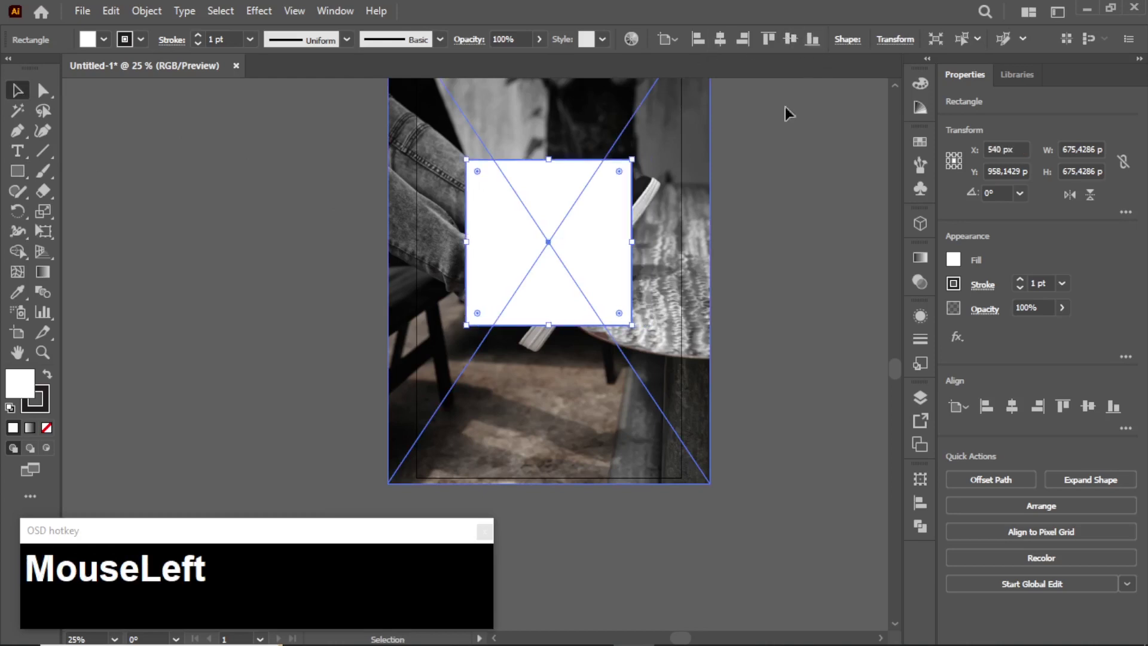
{"action": "left_click", "coordinate": [783, 206]}
Start a Pen path just inside the square's right edge and trace the protruding rear shoe's toe and rounded sole tip.
{"action": "scroll", "coordinate": [630, 180], "scroll_direction": "up", "scroll_amount": 4, "text": "alt"}
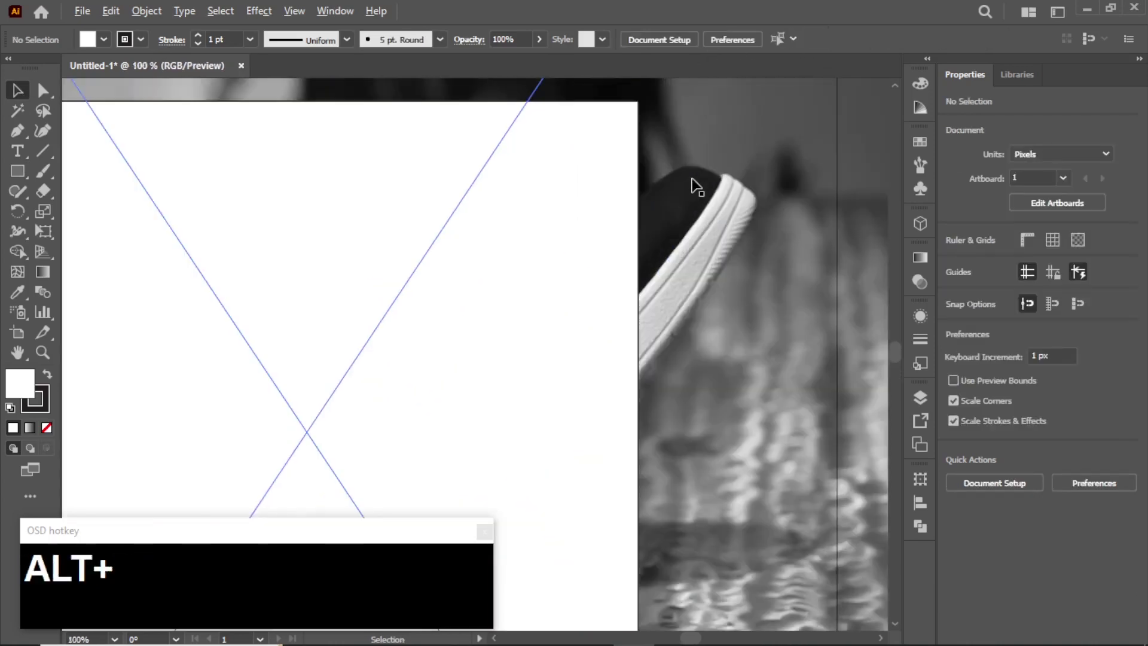
{"action": "scroll", "coordinate": [615, 227], "scroll_direction": "down", "scroll_amount": 2, "text": "alt"}
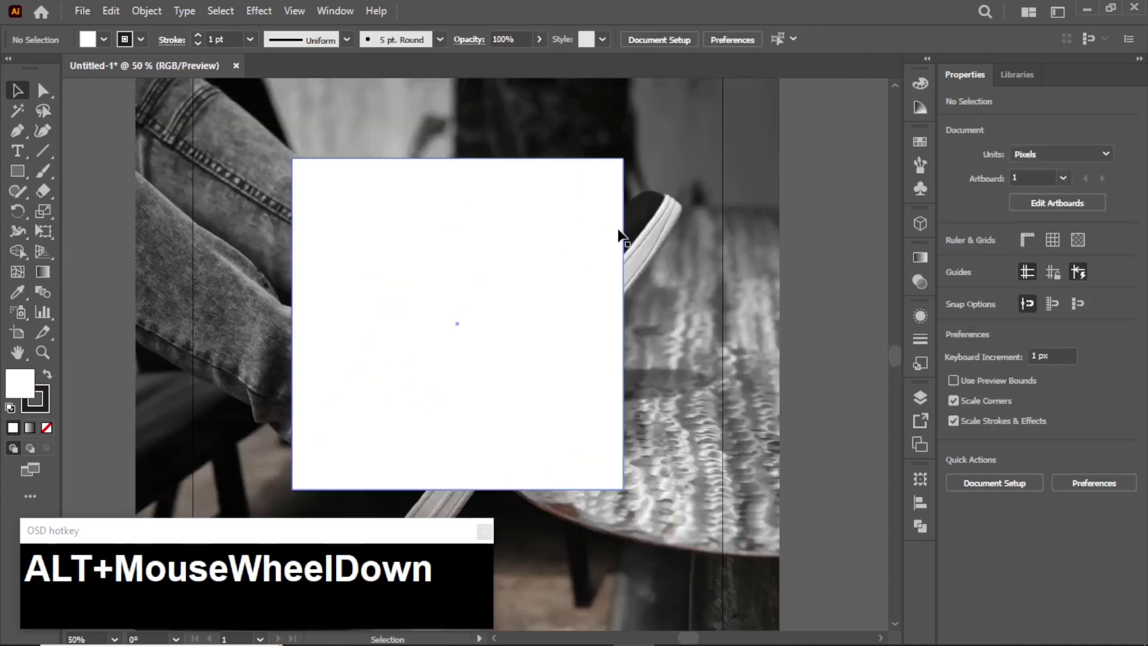
{"action": "left_click", "coordinate": [17, 130]}
{"action": "scroll", "coordinate": [658, 209], "scroll_direction": "up", "scroll_amount": 4, "text": "alt"}
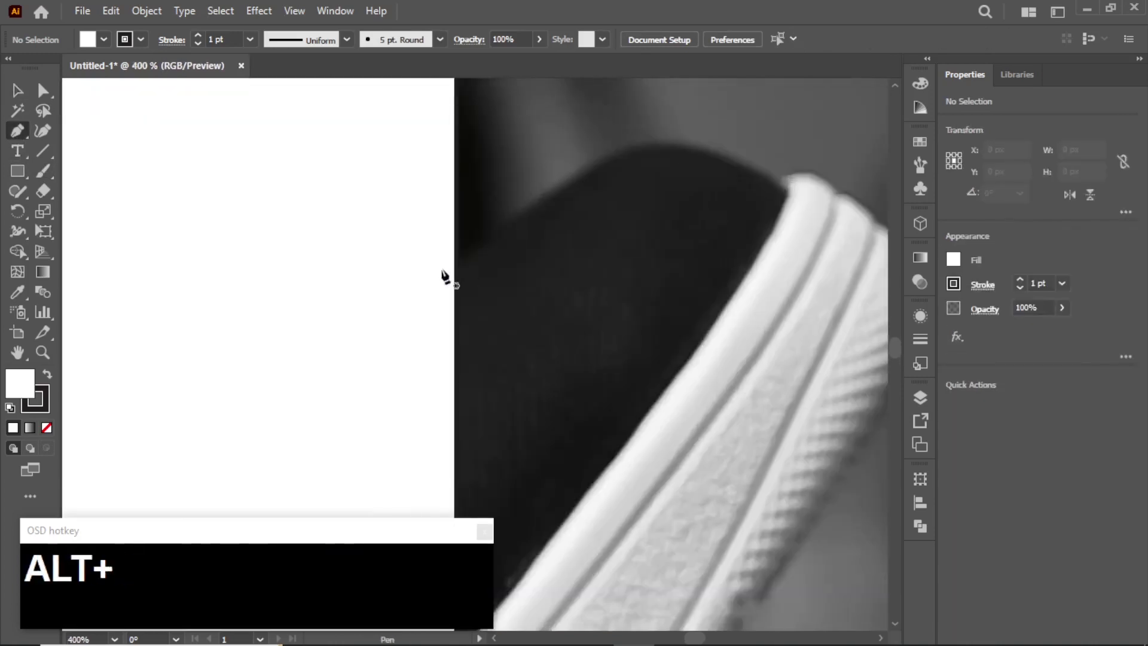
{"action": "left_click", "coordinate": [434, 268]}
{"action": "left_click_drag", "start_coordinate": [527, 217], "coordinate": [564, 189]}
{"action": "left_click_drag", "start_coordinate": [653, 147], "coordinate": [704, 150]}
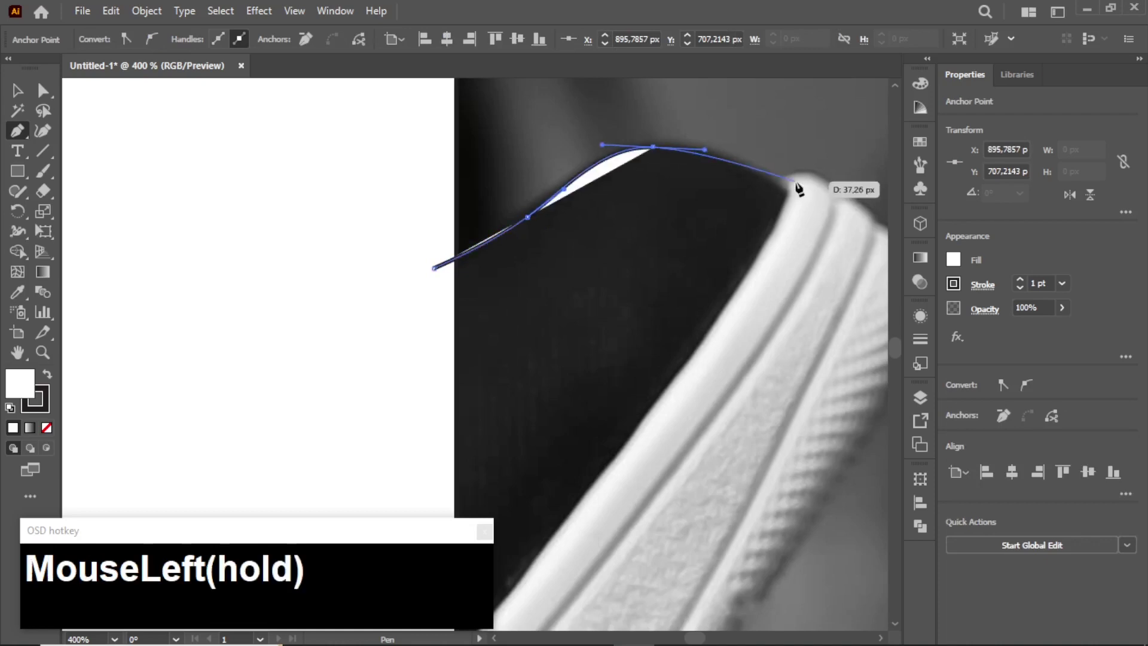
{"action": "left_click_drag", "start_coordinate": [777, 180], "coordinate": [832, 183]}
{"action": "left_click", "coordinate": [835, 193]}
{"action": "left_click_drag", "start_coordinate": [856, 244], "coordinate": [662, 227]}
{"action": "left_click_drag", "start_coordinate": [669, 196], "coordinate": [672, 193]}
{"action": "left_click", "coordinate": [683, 210]}
{"action": "left_click_drag", "start_coordinate": [728, 243], "coordinate": [715, 352]}
Continue the Pen path down the rear shoe's outer sole, following the small notches of the tread.
{"action": "left_click_drag", "start_coordinate": [694, 393], "coordinate": [758, 181]}
{"action": "left_click_drag", "start_coordinate": [684, 371], "coordinate": [618, 448]}
{"action": "left_click", "coordinate": [629, 441]}
{"action": "left_click", "coordinate": [616, 458]}
{"action": "left_click_drag", "start_coordinate": [565, 474], "coordinate": [635, 252]}
{"action": "left_click", "coordinate": [647, 291]}
{"action": "left_click_drag", "start_coordinate": [634, 291], "coordinate": [633, 297]}
{"action": "left_click", "coordinate": [637, 311]}
{"action": "left_click", "coordinate": [598, 364]}
{"action": "left_click_drag", "start_coordinate": [582, 363], "coordinate": [583, 369]}
{"action": "left_click", "coordinate": [582, 380]}
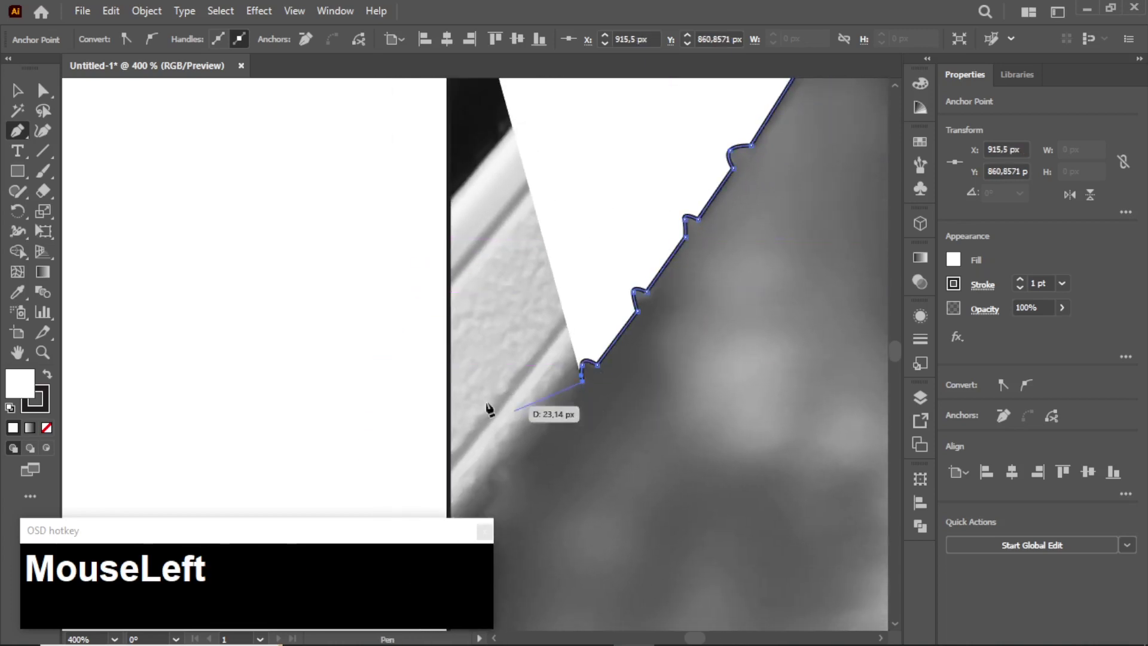
Trace the last tread notch, run the path back inside the square and close the rear shoe outline.
{"action": "left_click_drag", "start_coordinate": [507, 414], "coordinate": [621, 280]}
{"action": "left_click", "coordinate": [661, 346]}
{"action": "left_click_drag", "start_coordinate": [637, 348], "coordinate": [640, 354]}
{"action": "left_click", "coordinate": [640, 378]}
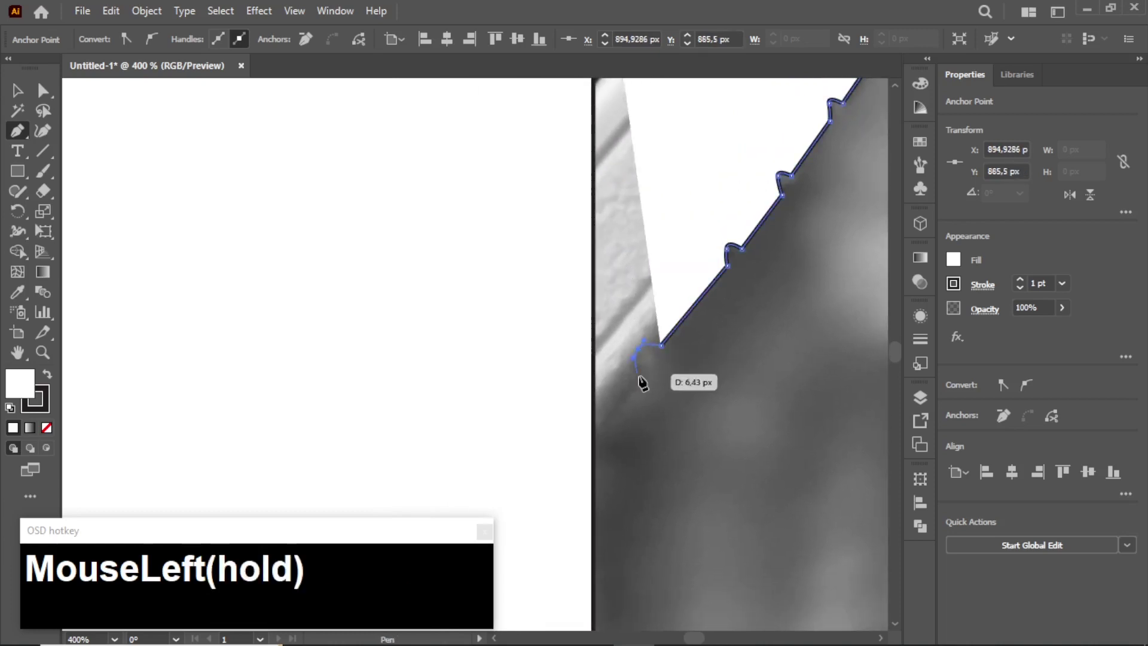
{"action": "left_click", "coordinate": [571, 455]}
{"action": "scroll", "coordinate": [524, 335], "scroll_direction": "down", "scroll_amount": 2}
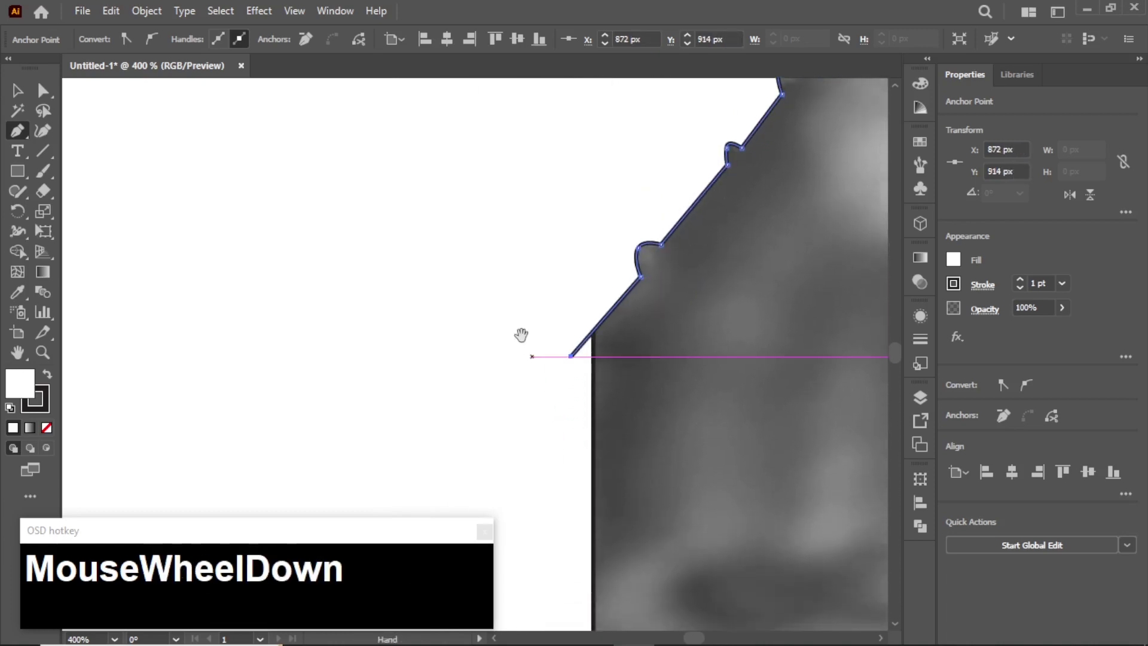
{"action": "scroll", "coordinate": [546, 336], "scroll_direction": "down", "scroll_amount": 3, "text": "alt"}
{"action": "scroll", "coordinate": [548, 282], "scroll_direction": "down", "scroll_amount": 2, "text": "alt"}
{"action": "scroll", "coordinate": [566, 328], "scroll_direction": "up", "scroll_amount": 2, "text": "alt"}
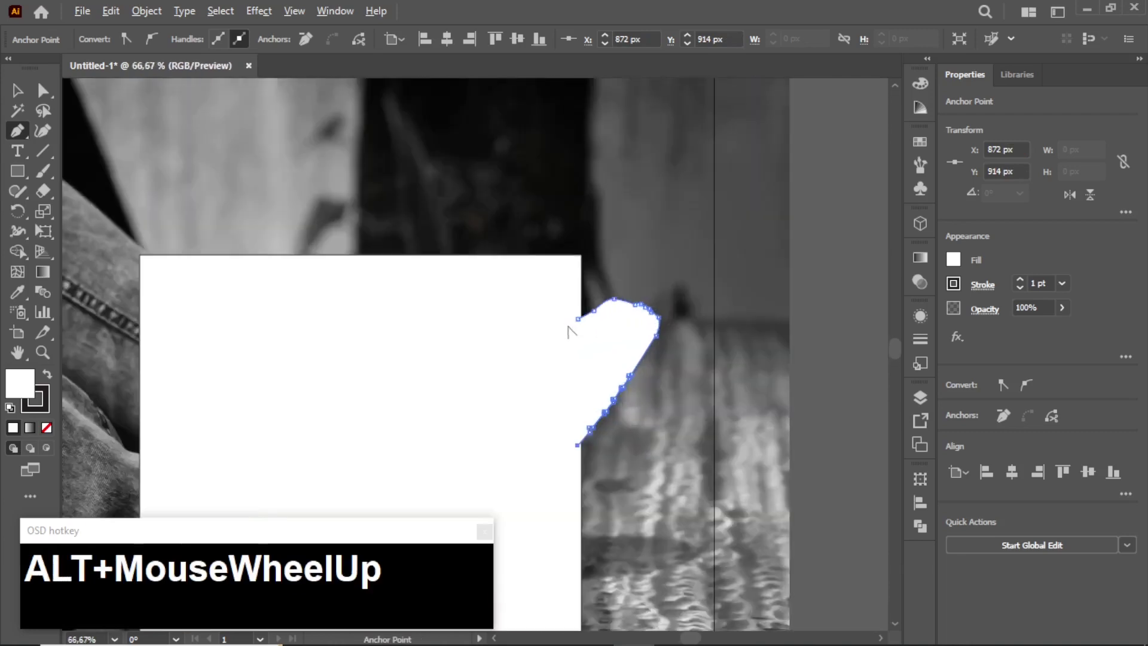
{"action": "left_click", "coordinate": [587, 309]}
Start a new Pen path inside the square's lower edge and trace down to the first groove of the front shoe's heel.
{"action": "scroll", "coordinate": [587, 311], "scroll_direction": "down", "scroll_amount": 3, "text": "alt"}
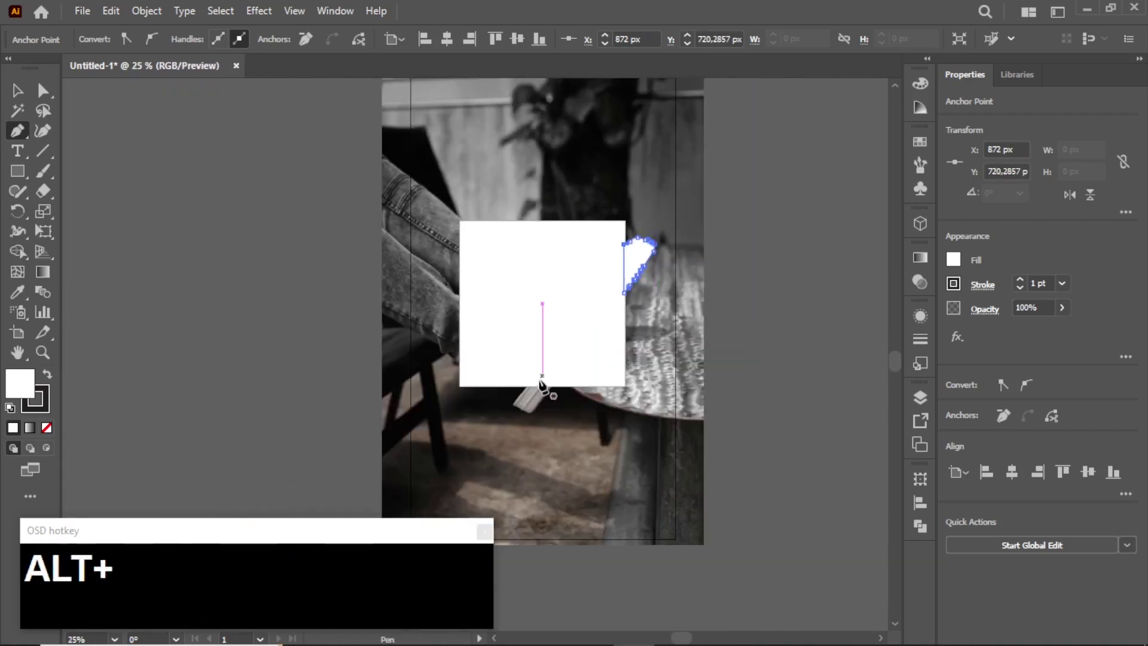
{"action": "scroll", "coordinate": [538, 402], "scroll_direction": "up", "scroll_amount": 5, "text": "alt"}
{"action": "scroll", "coordinate": [430, 401], "scroll_direction": "up", "scroll_amount": 2, "text": "alt"}
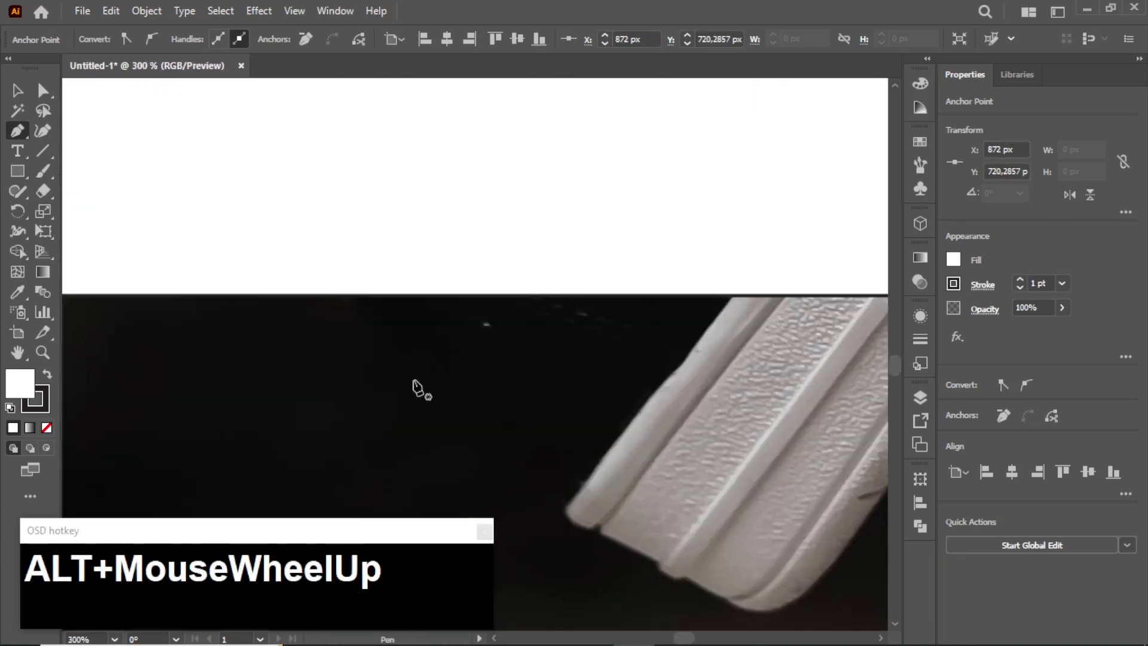
{"action": "scroll", "coordinate": [419, 388], "scroll_direction": "down", "scroll_amount": 1, "text": "alt"}
{"action": "left_click", "coordinate": [363, 308]}
{"action": "left_click_drag", "start_coordinate": [420, 380], "coordinate": [440, 398]}
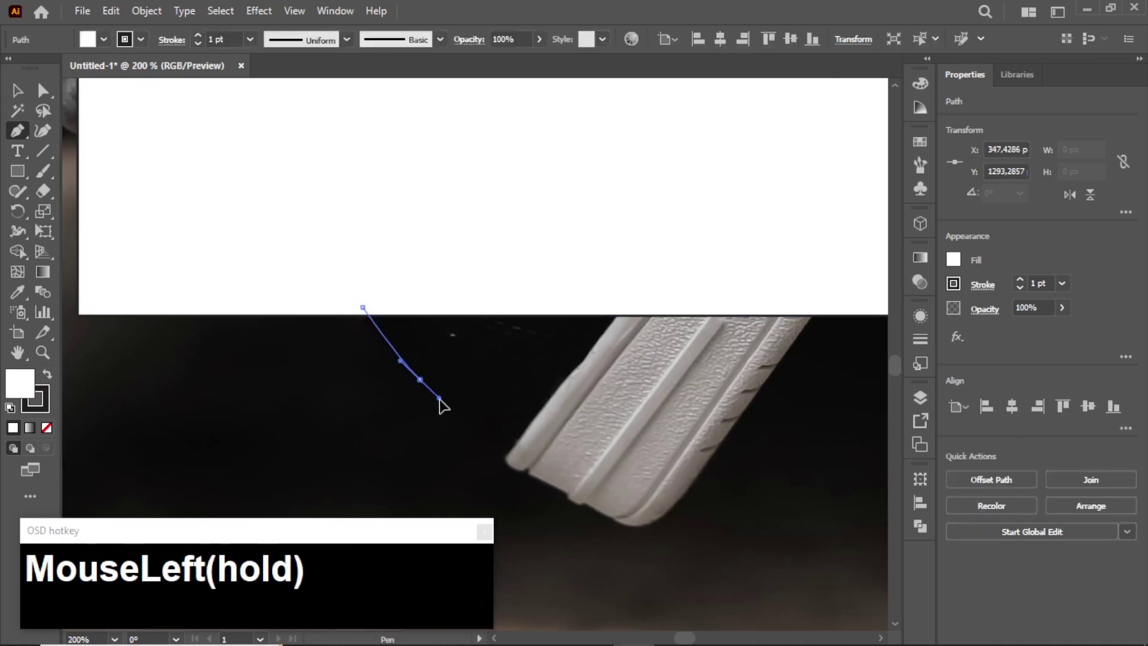
{"action": "left_click", "coordinate": [509, 460]}
{"action": "left_click_drag", "start_coordinate": [486, 440], "coordinate": [522, 475]}
{"action": "scroll", "coordinate": [509, 459], "scroll_direction": "up", "scroll_amount": 2, "text": "alt"}
{"action": "left_click", "coordinate": [533, 473]}
{"action": "left_click", "coordinate": [550, 466]}
{"action": "left_click", "coordinate": [550, 480]}
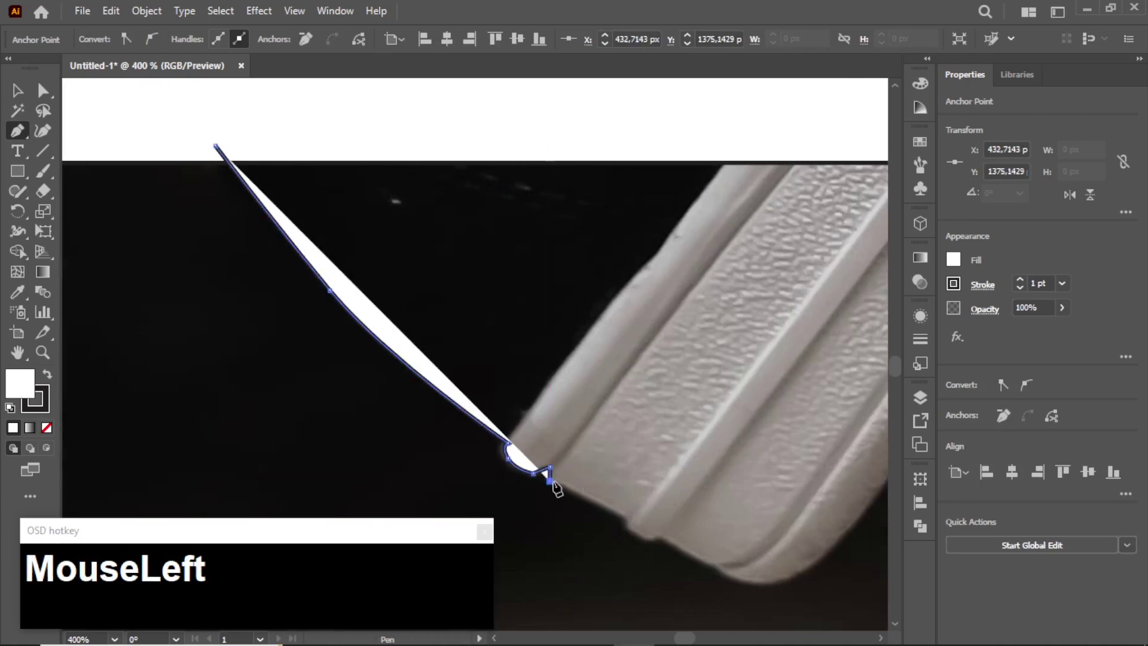
Trace the rest of the heel's sole grooves and its outer edge back into the square, and close the path.
{"action": "left_click", "coordinate": [623, 513]}
{"action": "left_click", "coordinate": [634, 527]}
{"action": "left_click_drag", "start_coordinate": [650, 534], "coordinate": [658, 536]}
{"action": "left_click", "coordinate": [661, 534]}
{"action": "left_click", "coordinate": [715, 563]}
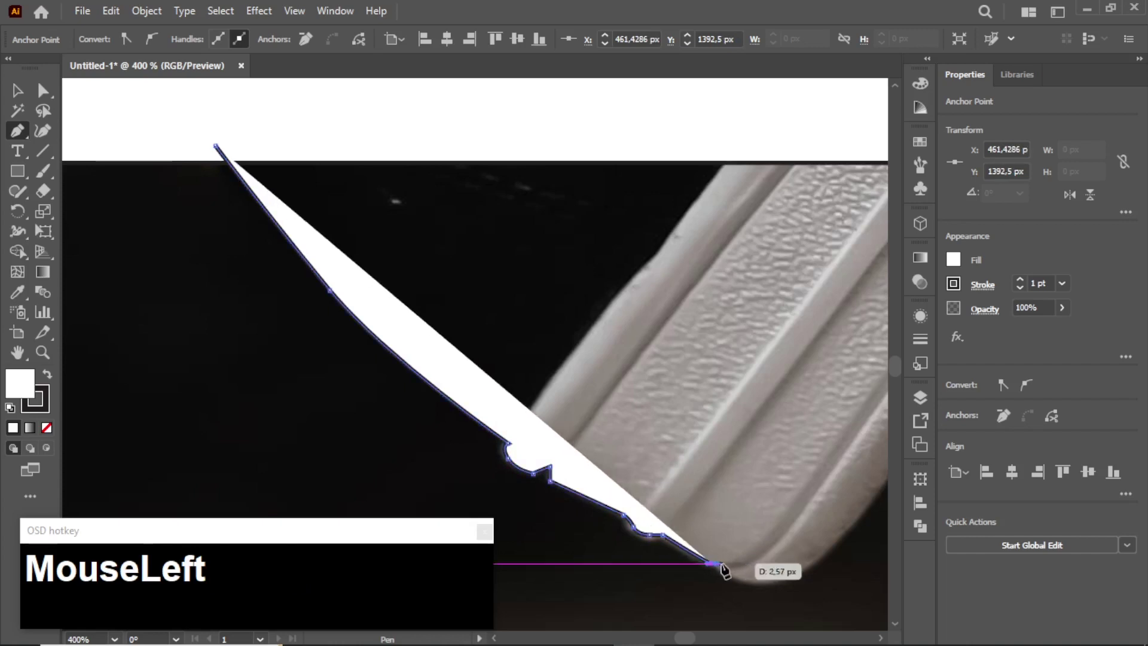
{"action": "left_click_drag", "start_coordinate": [731, 581], "coordinate": [813, 568]}
{"action": "key", "text": "space"}
{"action": "left_click_drag", "start_coordinate": [693, 444], "coordinate": [452, 480]}
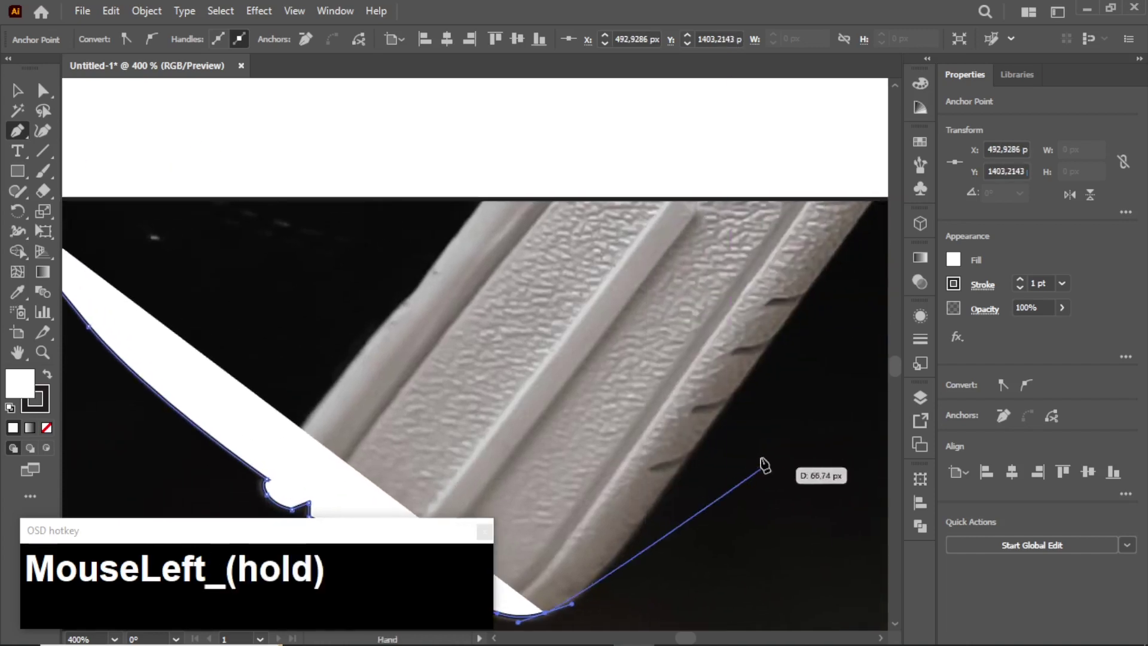
{"action": "left_click_drag", "start_coordinate": [712, 423], "coordinate": [772, 345]}
{"action": "left_click", "coordinate": [878, 186]}
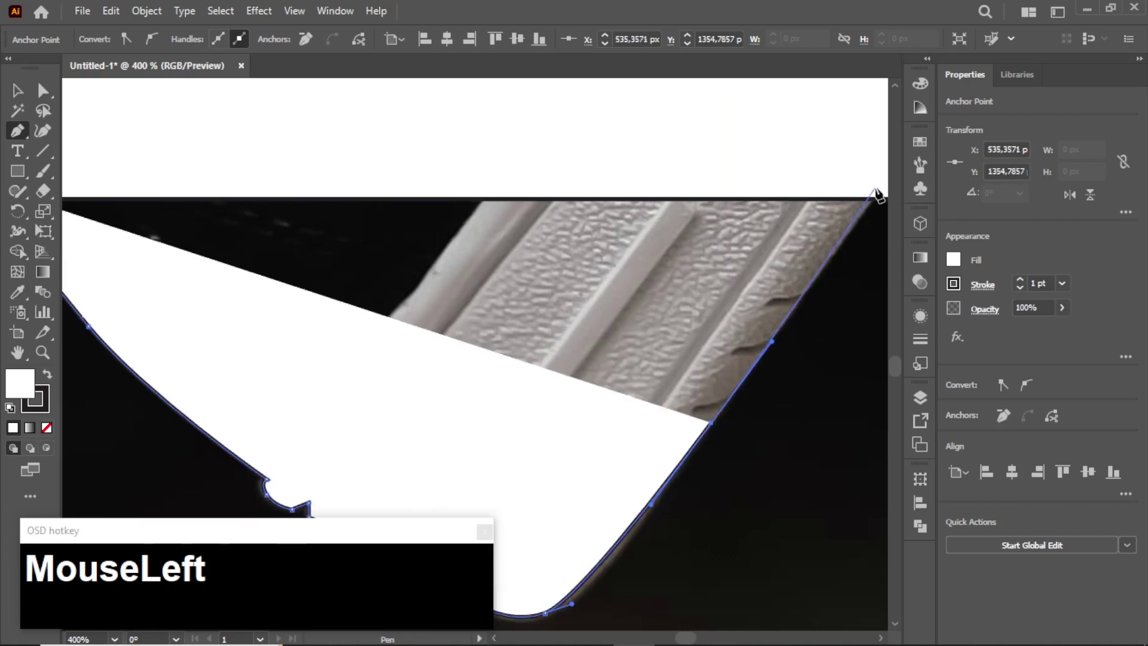
{"action": "scroll", "coordinate": [768, 296], "scroll_direction": "down", "scroll_amount": 2, "text": "alt"}
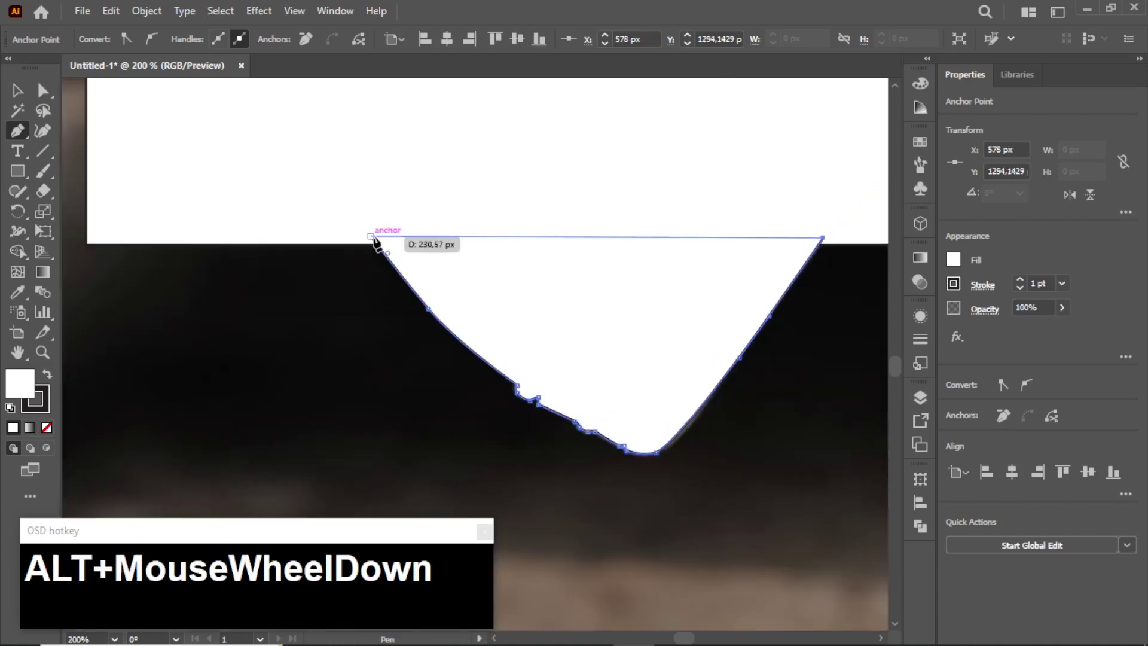
{"action": "left_click", "coordinate": [372, 237]}
Select the square and both traced shoe shapes, and unite them into one shape with Pathfinder.
{"action": "left_click", "coordinate": [18, 91]}
{"action": "left_click", "coordinate": [433, 384]}
{"action": "scroll", "coordinate": [441, 380], "scroll_direction": "down", "scroll_amount": 4, "text": "alt"}
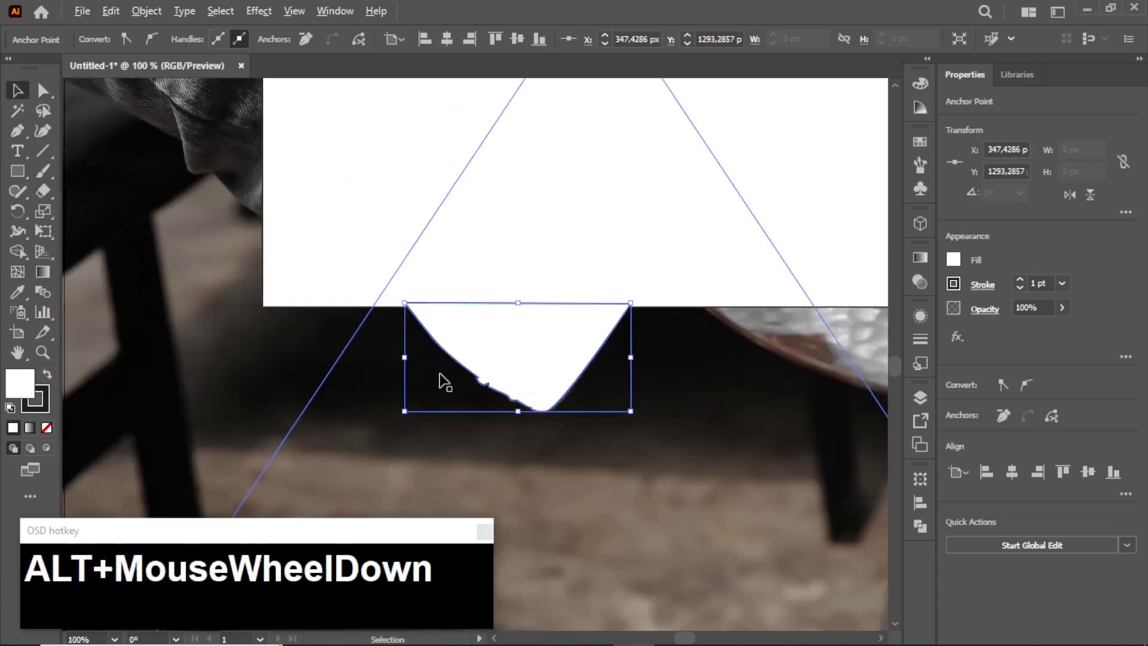
{"action": "scroll", "coordinate": [441, 380], "scroll_direction": "down", "scroll_amount": 1, "text": "alt"}
{"action": "scroll", "coordinate": [568, 258], "scroll_direction": "up", "scroll_amount": 1, "text": "alt"}
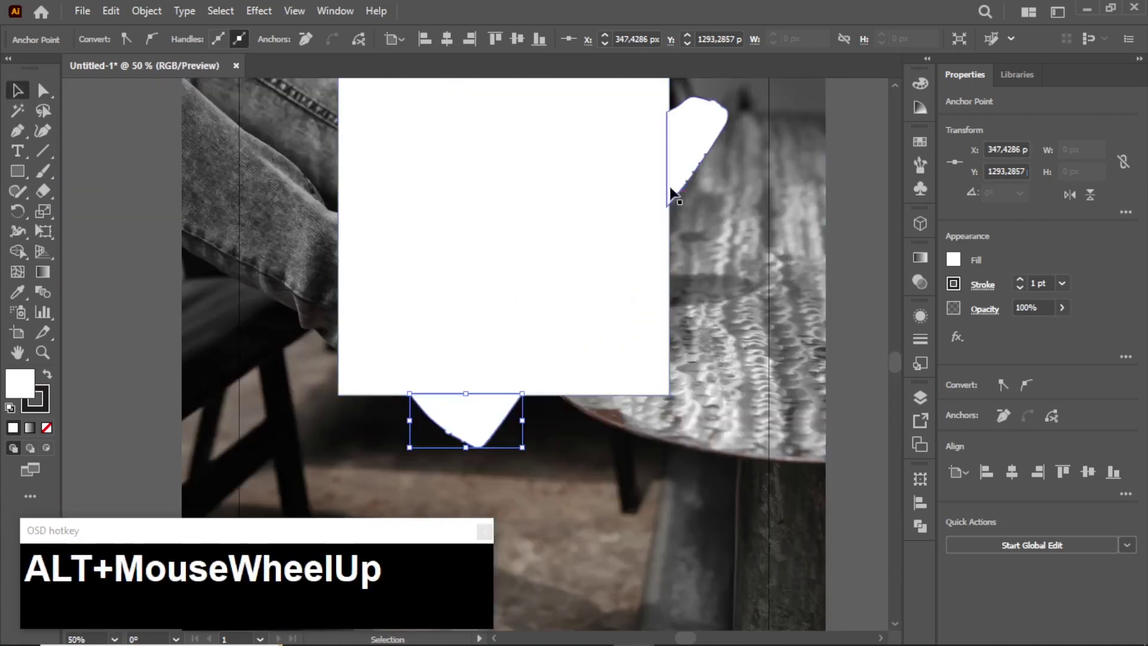
{"action": "left_click", "coordinate": [687, 160], "text": "shift"}
{"action": "left_click", "coordinate": [605, 286], "text": "shift"}
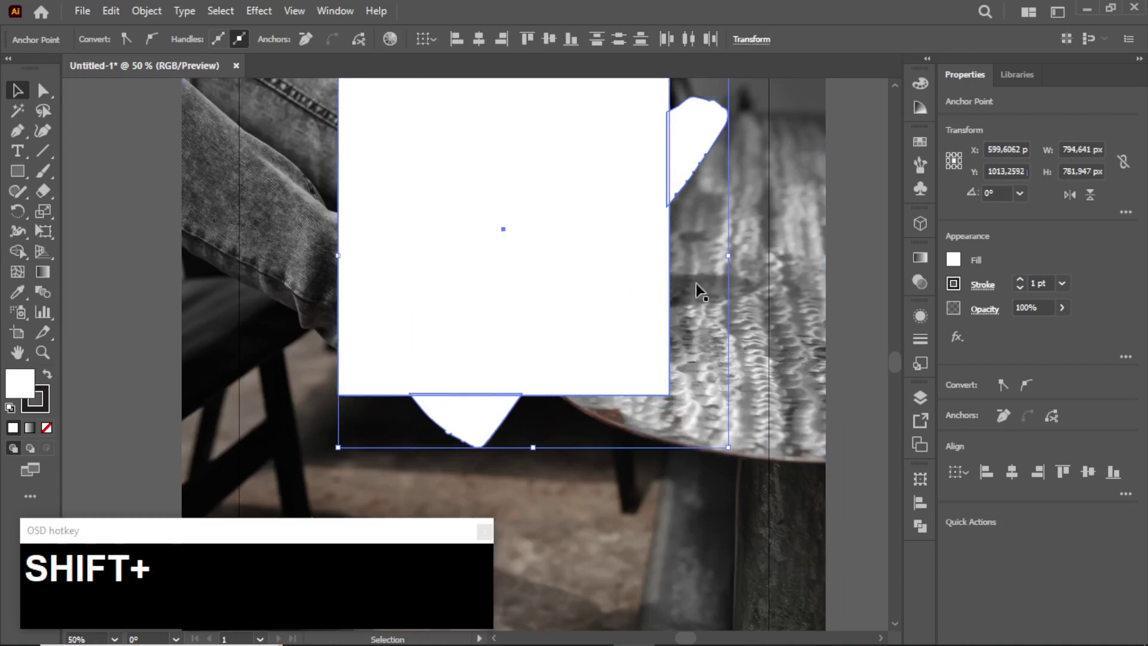
{"action": "left_click", "coordinate": [920, 526]}
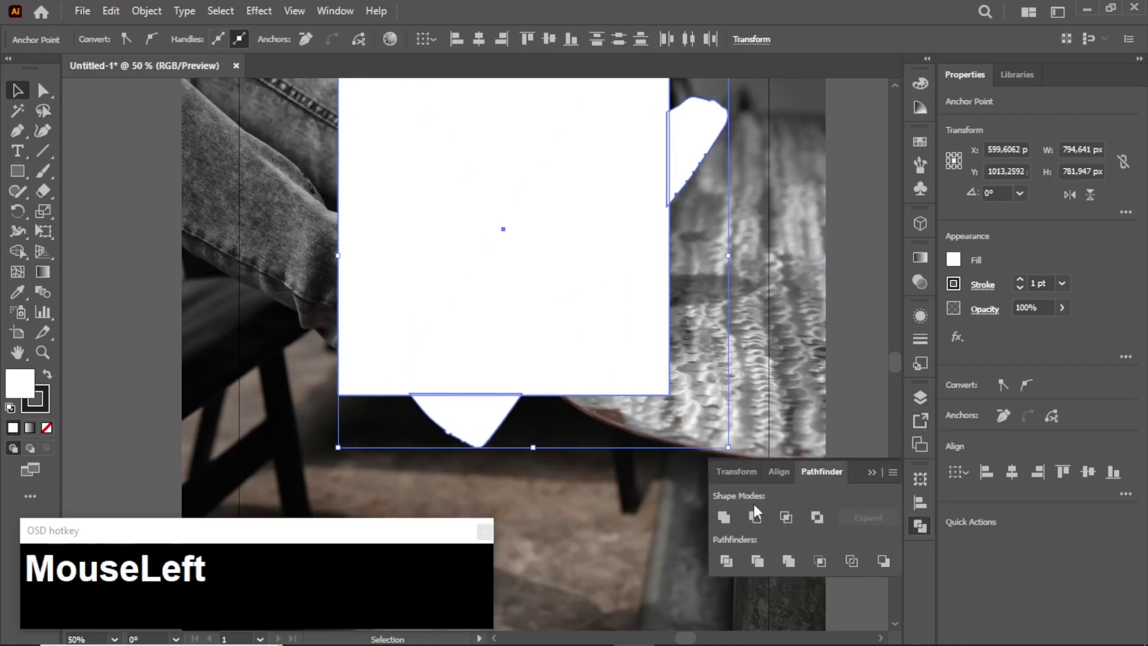
{"action": "left_click", "coordinate": [725, 516]}
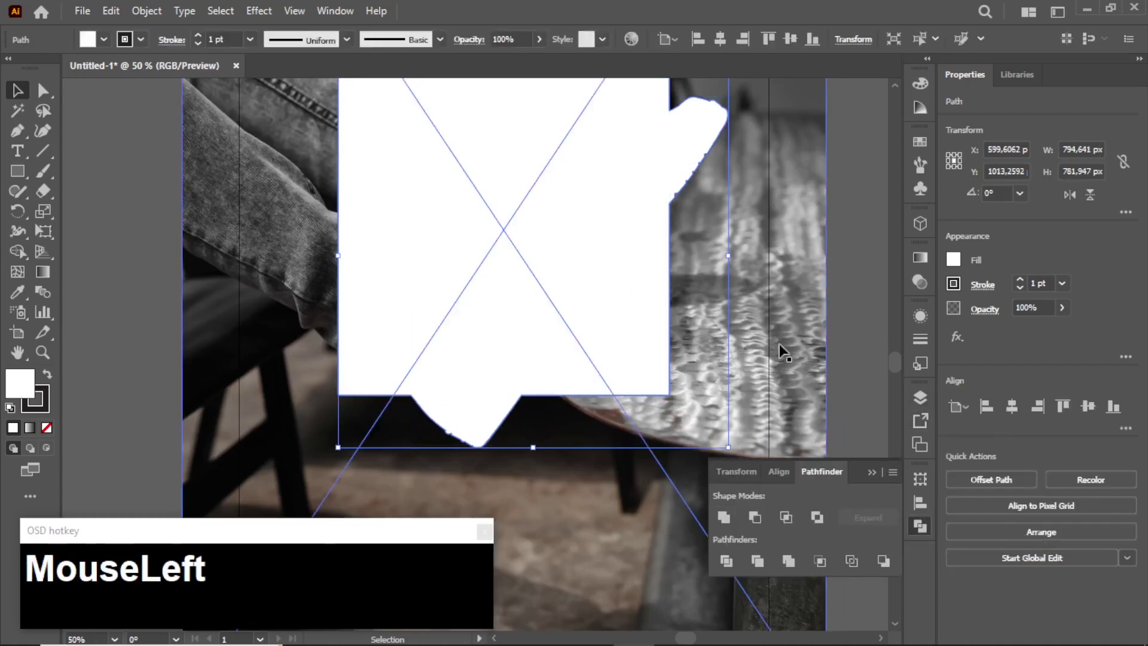
{"action": "left_click", "coordinate": [857, 300]}
Copy the shoe photo, paste the duplicate in front of the original and select it.
{"action": "scroll", "coordinate": [436, 405], "scroll_direction": "down", "scroll_amount": 1, "text": "alt"}
{"action": "left_click", "coordinate": [615, 333]}
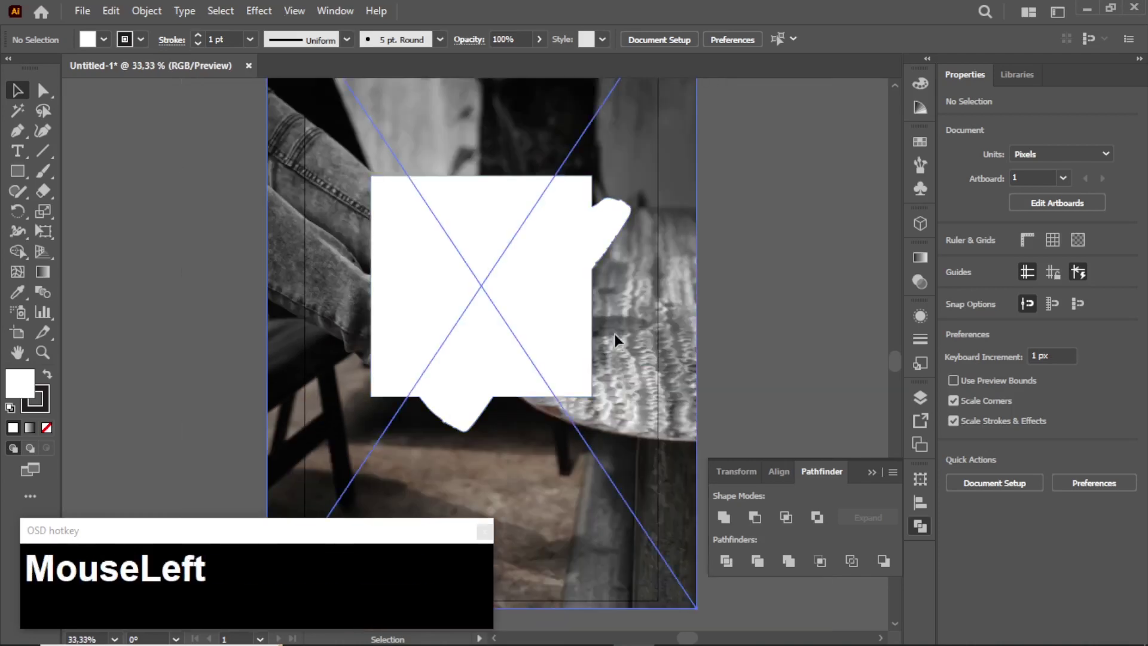
{"action": "left_click", "coordinate": [111, 11]}
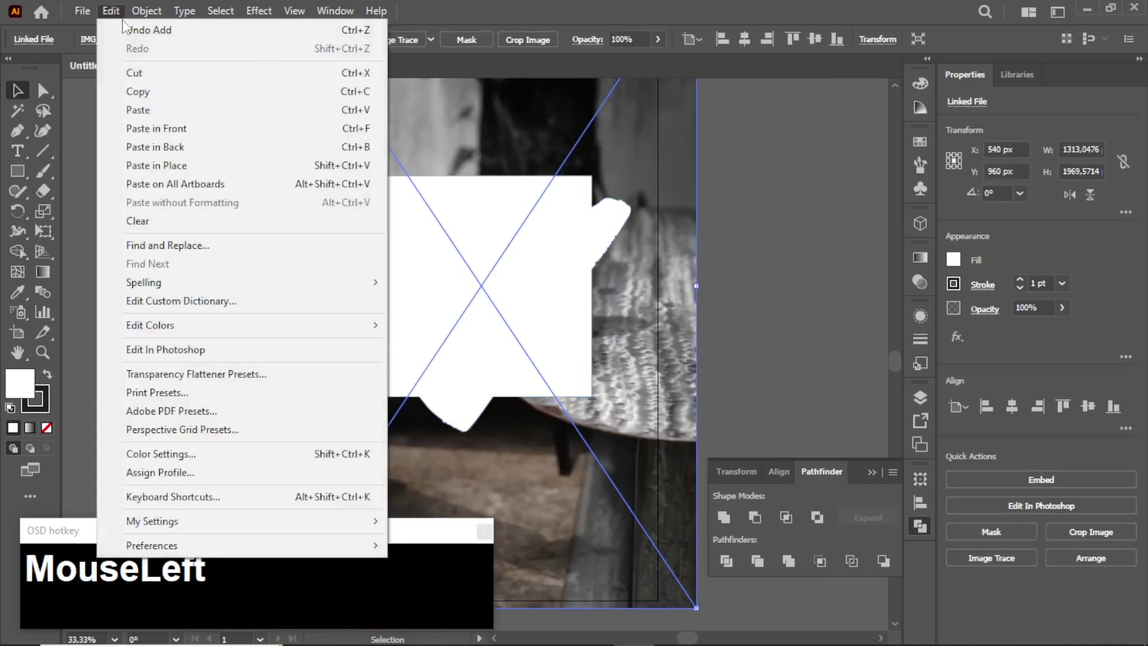
{"action": "left_click", "coordinate": [136, 89]}
{"action": "left_click_drag", "start_coordinate": [111, 11], "coordinate": [146, 131]}
{"action": "left_click", "coordinate": [717, 230]}
{"action": "left_click", "coordinate": [688, 204]}
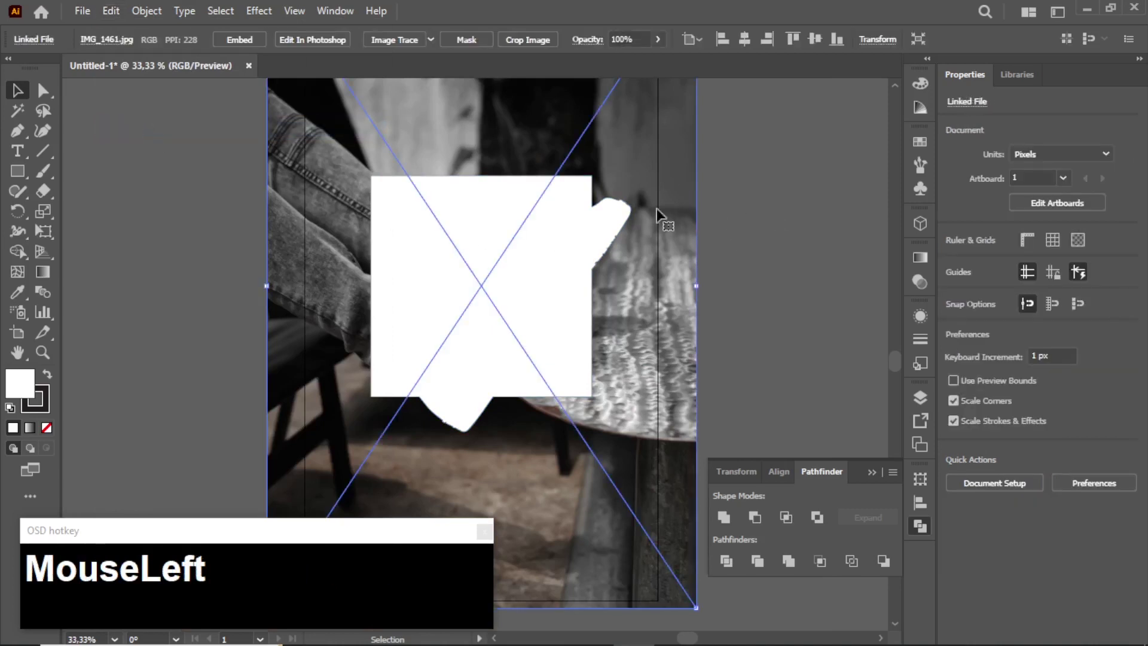
Add the united shoe-and-square shape to the selected photo copy and make a clipping mask from both.
{"action": "left_click", "coordinate": [562, 248], "text": "shift"}
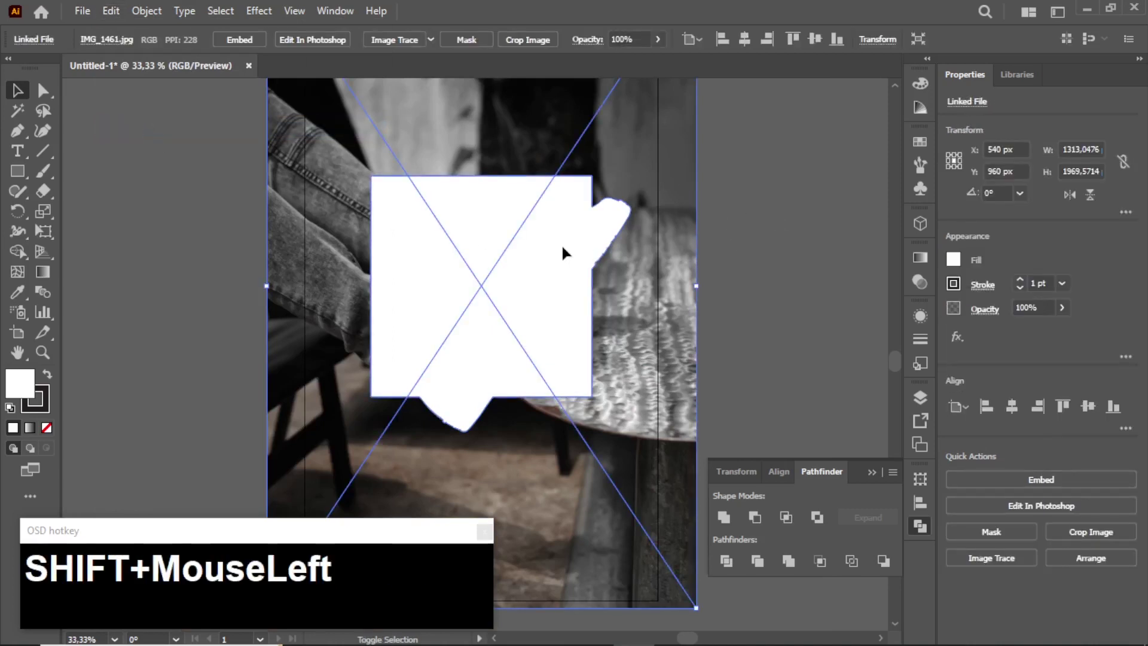
{"action": "right_click", "coordinate": [562, 248]}
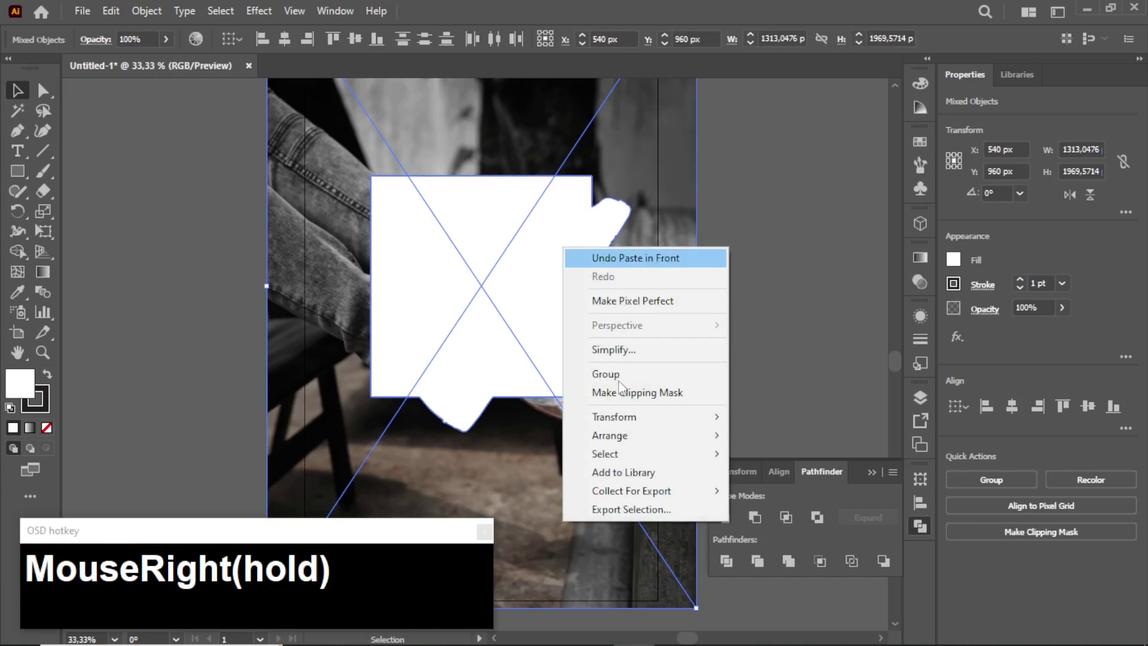
{"action": "left_click", "coordinate": [632, 397]}
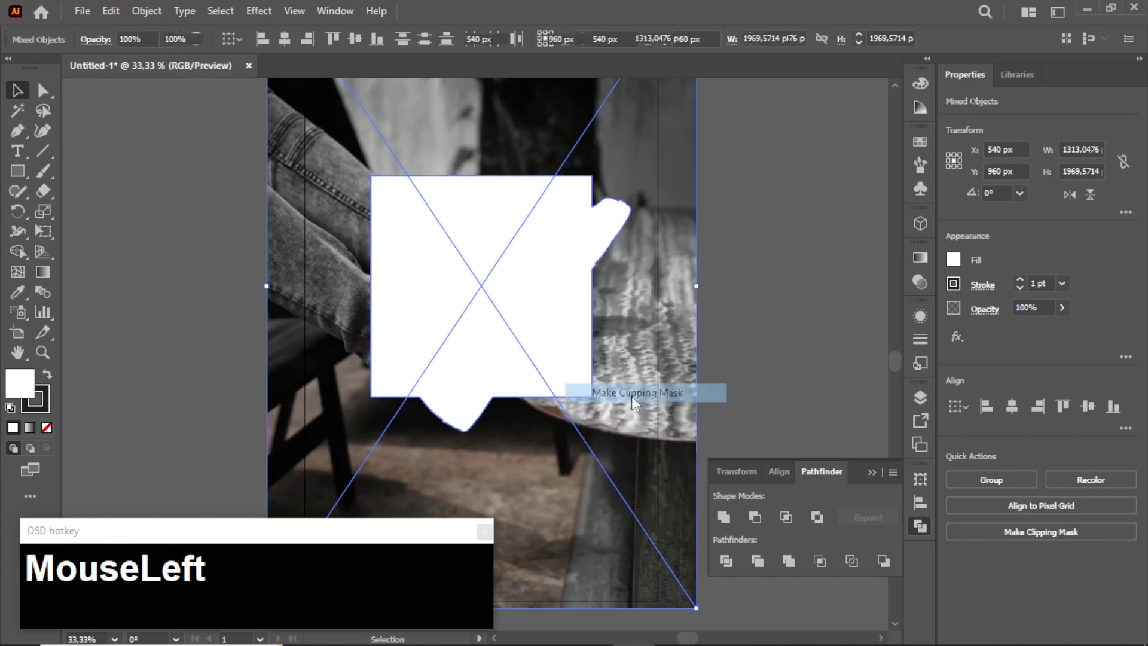
{"action": "left_click", "coordinate": [773, 303]}
{"action": "scroll", "coordinate": [766, 290], "scroll_direction": "down", "scroll_amount": 1, "text": "alt"}
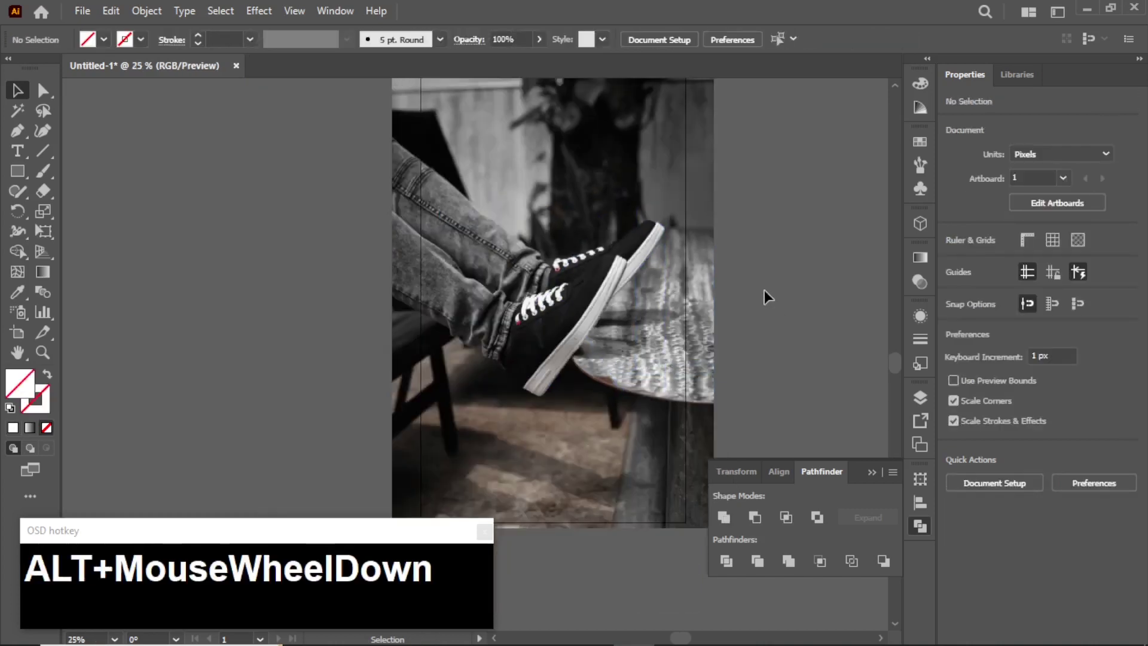
Apply a Gaussian Blur with a radius of 67,2553 pixels to the background shoe photo, and close the Pathfinder options.
{"action": "left_click", "coordinate": [713, 227]}
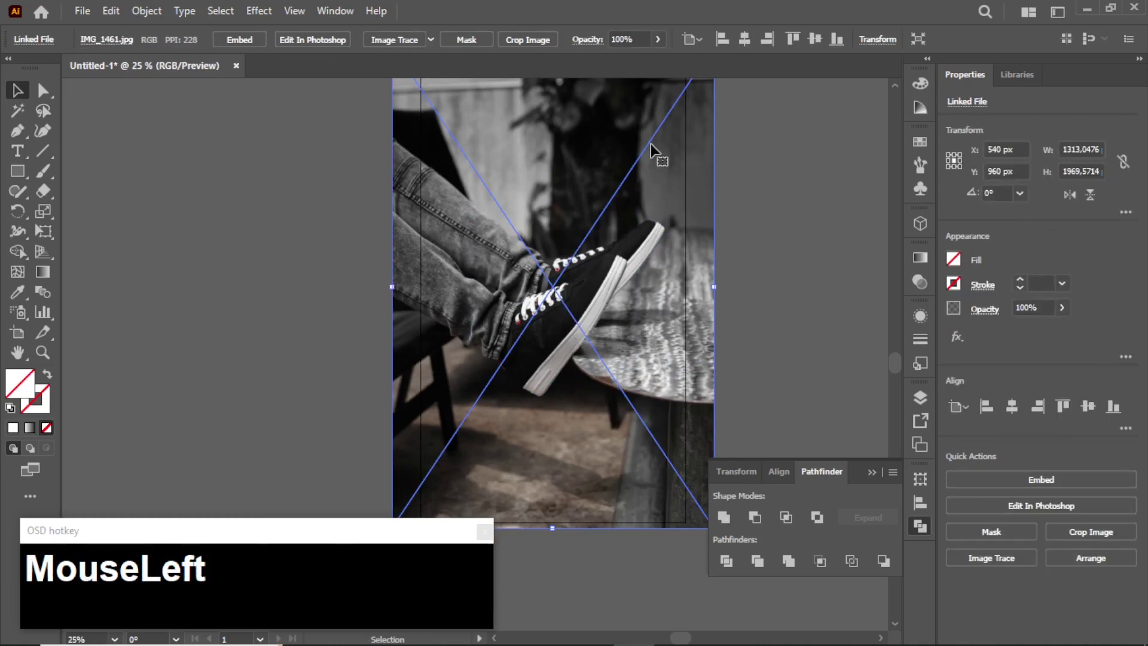
{"action": "left_click", "coordinate": [259, 11]}
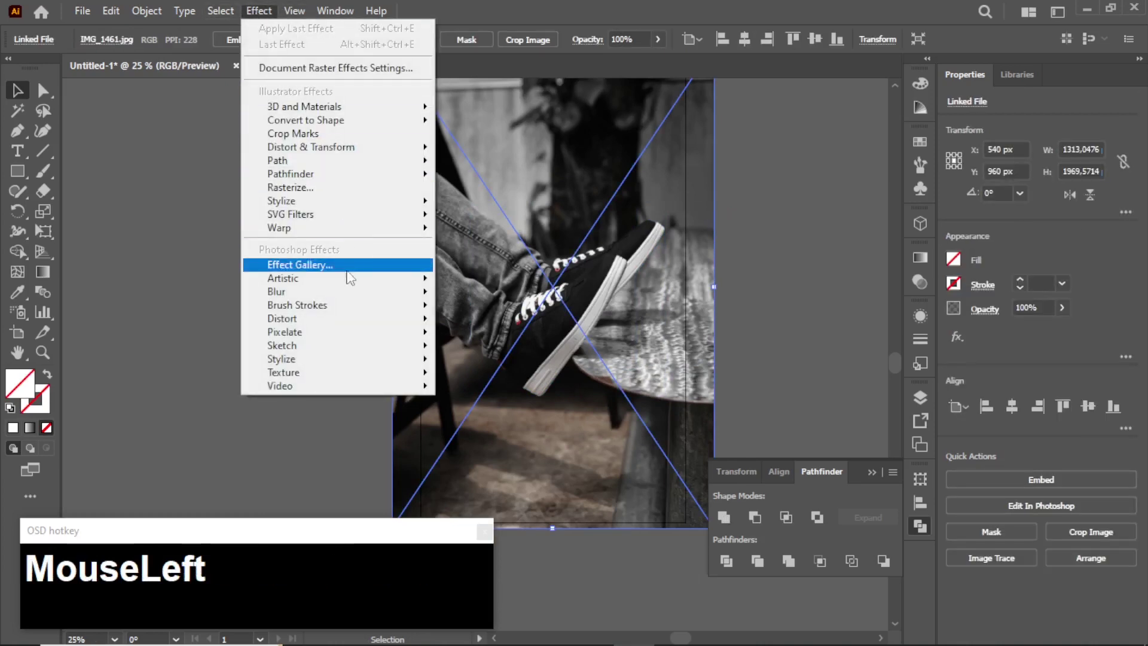
{"action": "mouse_move", "coordinate": [357, 295]}
{"action": "left_click", "coordinate": [464, 294]}
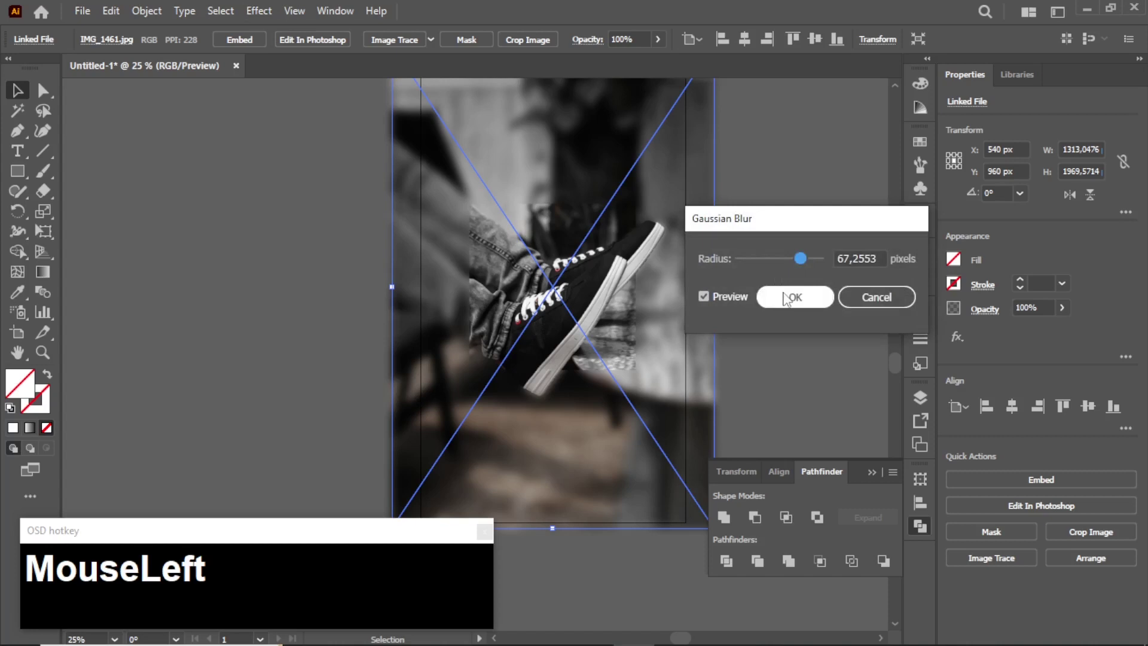
{"action": "left_click", "coordinate": [787, 298]}
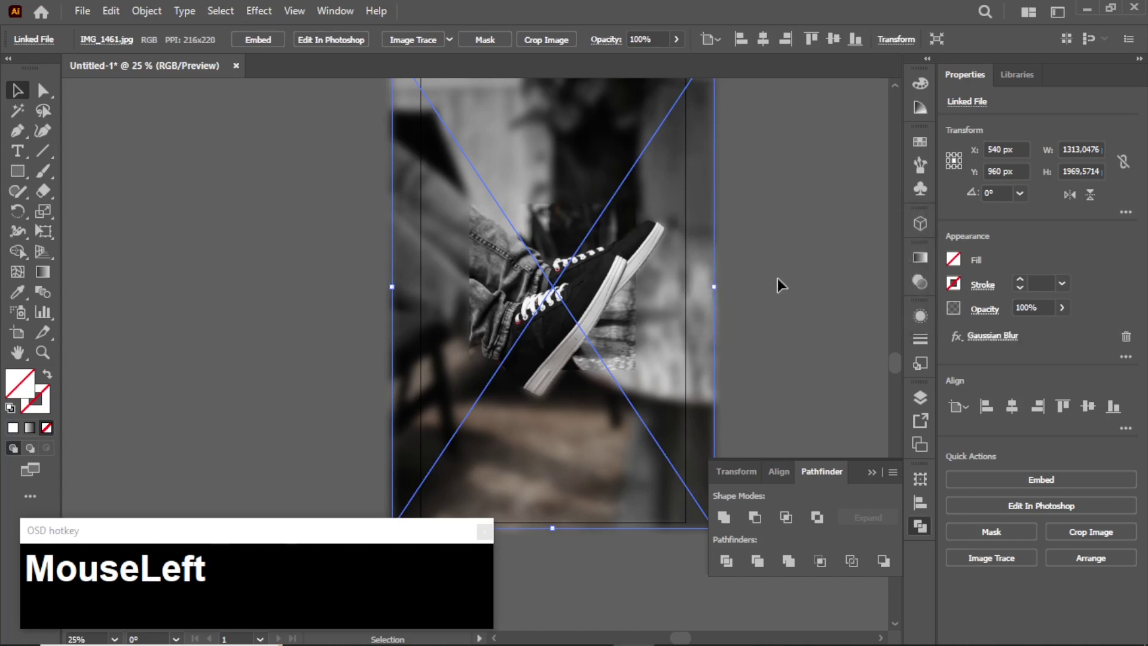
{"action": "left_click", "coordinate": [777, 278]}
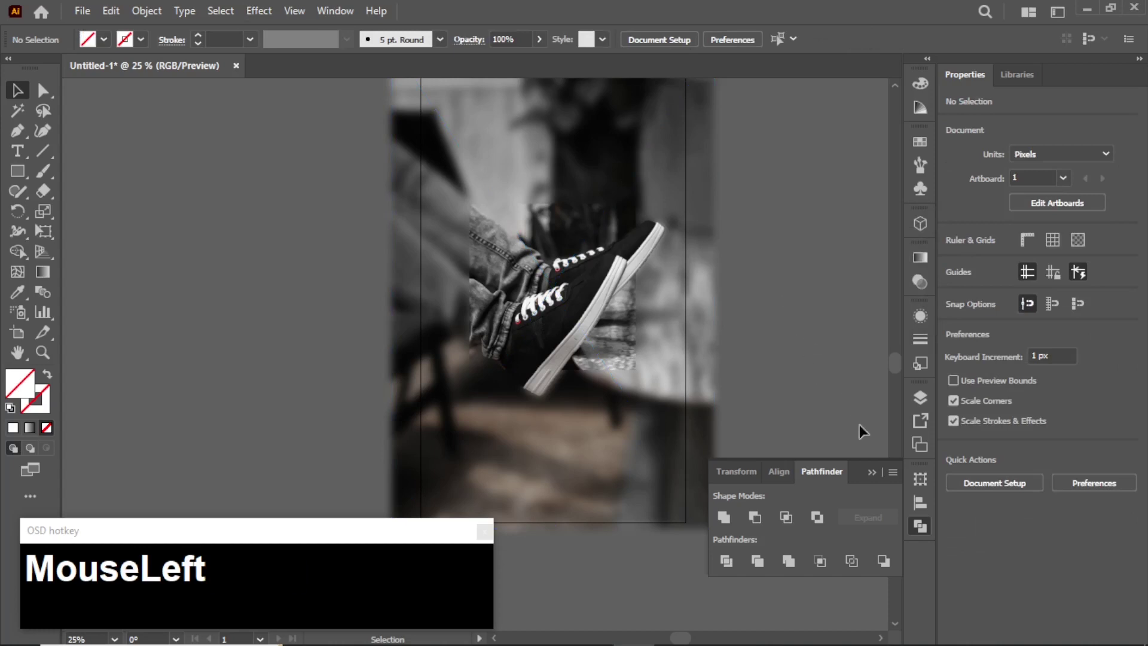
{"action": "left_click", "coordinate": [868, 473]}
Draw a rectangle about 1107 x 1970 px covering the artboard and fill it with black.
{"action": "scroll", "coordinate": [677, 245], "scroll_direction": "up", "scroll_amount": 1}
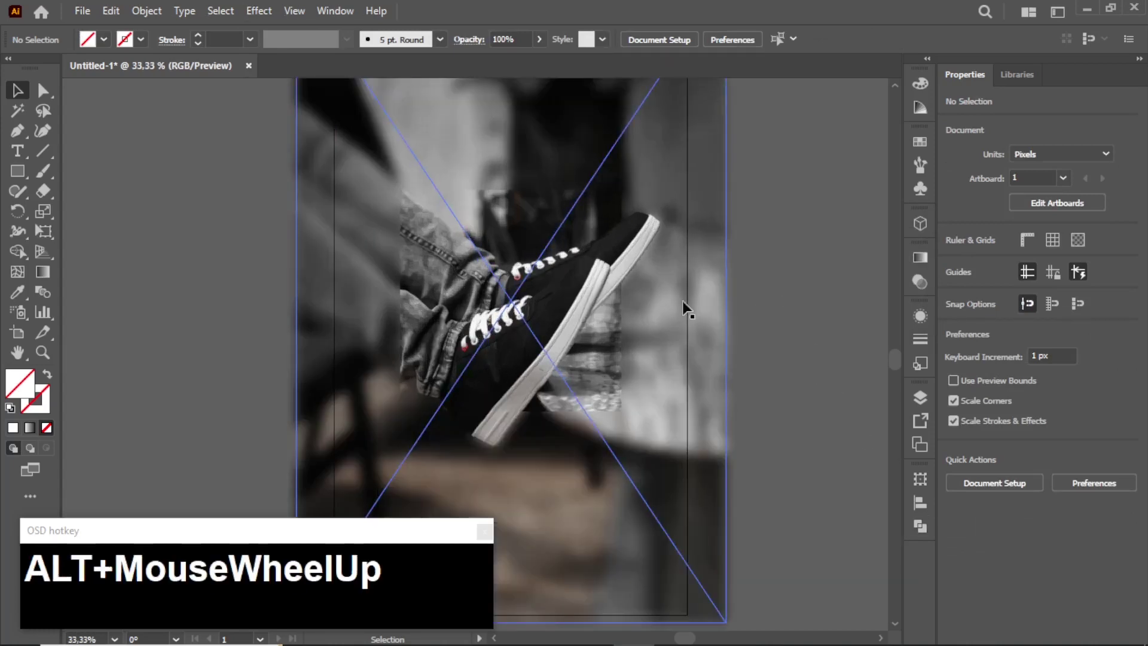
{"action": "scroll", "coordinate": [682, 304], "scroll_direction": "down", "scroll_amount": 2}
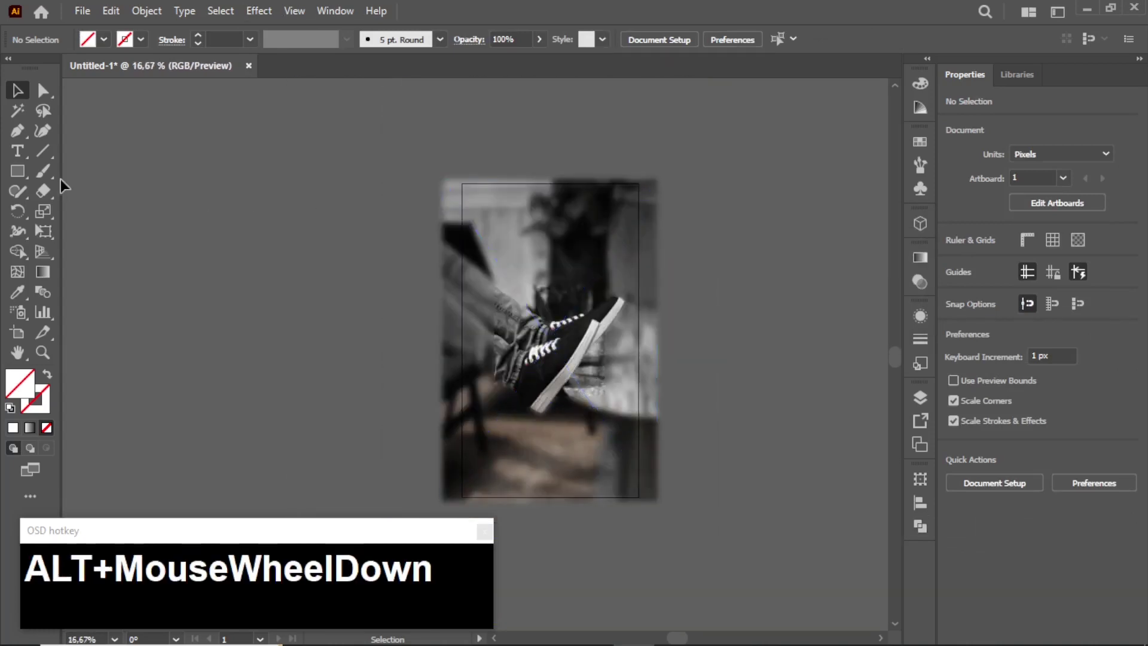
{"action": "left_click", "coordinate": [18, 171]}
{"action": "left_click_drag", "start_coordinate": [458, 178], "coordinate": [643, 501]}
{"action": "left_click", "coordinate": [18, 93]}
{"action": "left_click", "coordinate": [104, 40]}
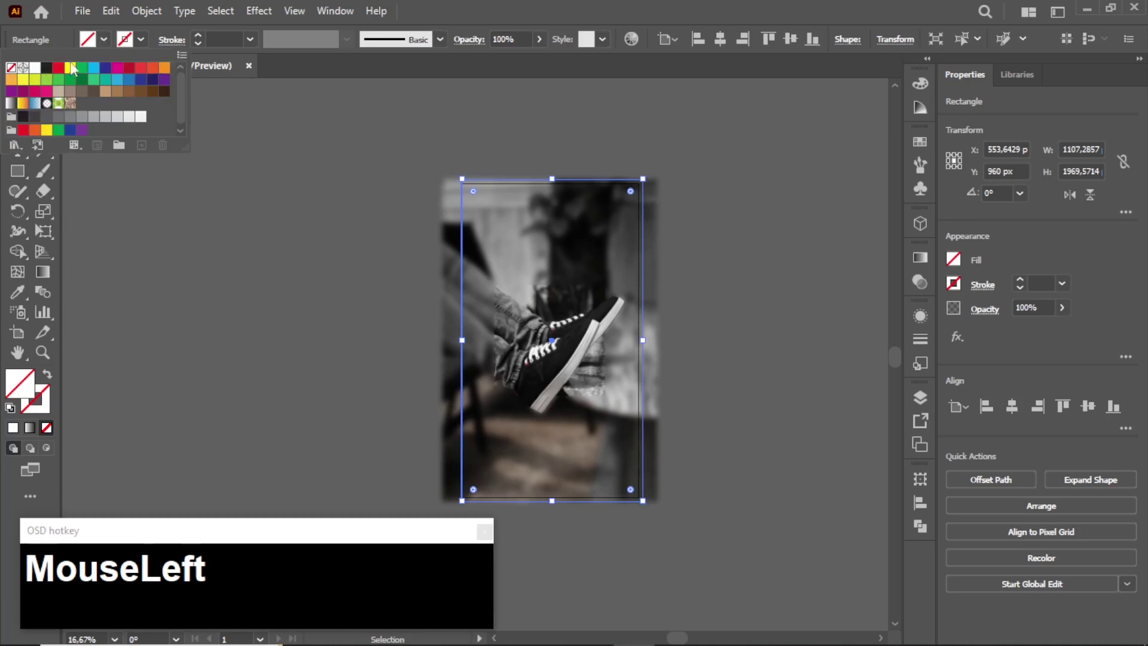
{"action": "left_click", "coordinate": [44, 69]}
{"action": "left_click", "coordinate": [268, 234]}
Open the effect gallery for the black rectangle, try several Sketch effects and choose Note Paper.
{"action": "scroll", "coordinate": [503, 229], "scroll_direction": "up", "scroll_amount": 1, "text": "alt"}
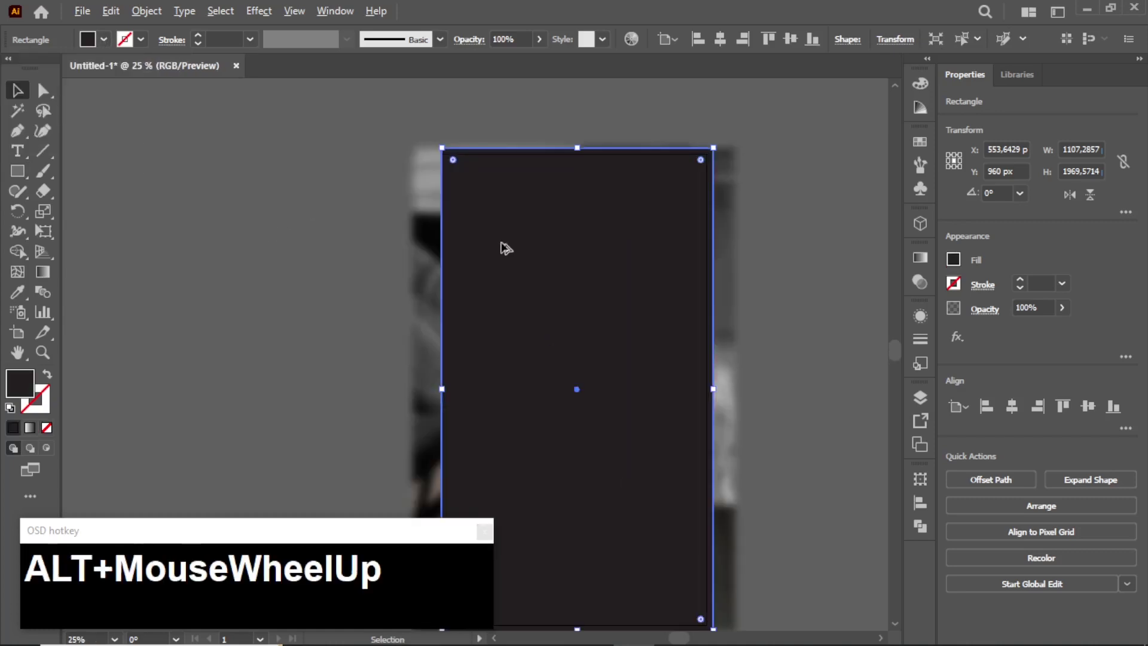
{"action": "scroll", "coordinate": [491, 191], "scroll_direction": "up", "scroll_amount": 1, "text": "alt"}
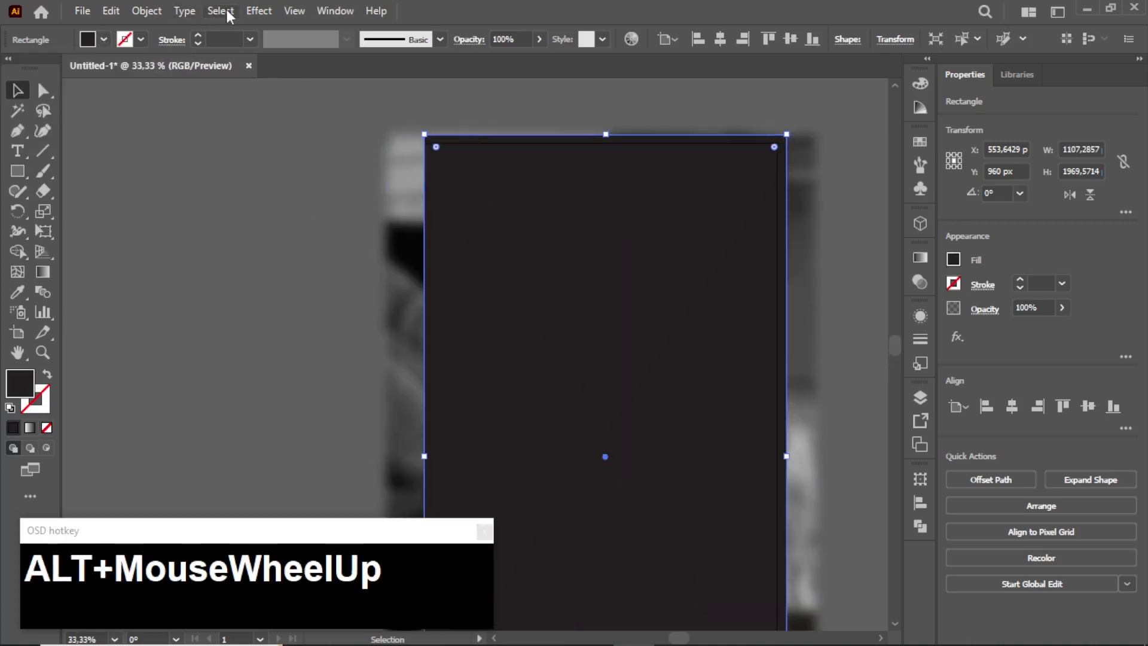
{"action": "left_click", "coordinate": [259, 11]}
{"action": "mouse_move", "coordinate": [394, 340]}
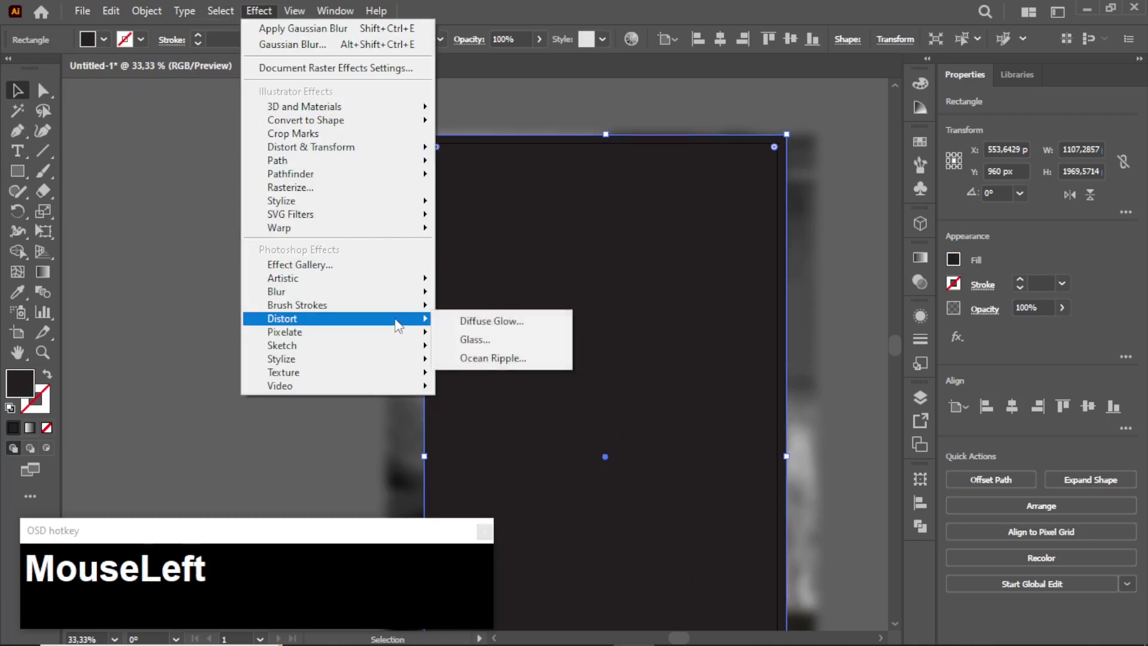
{"action": "left_click", "coordinate": [471, 339]}
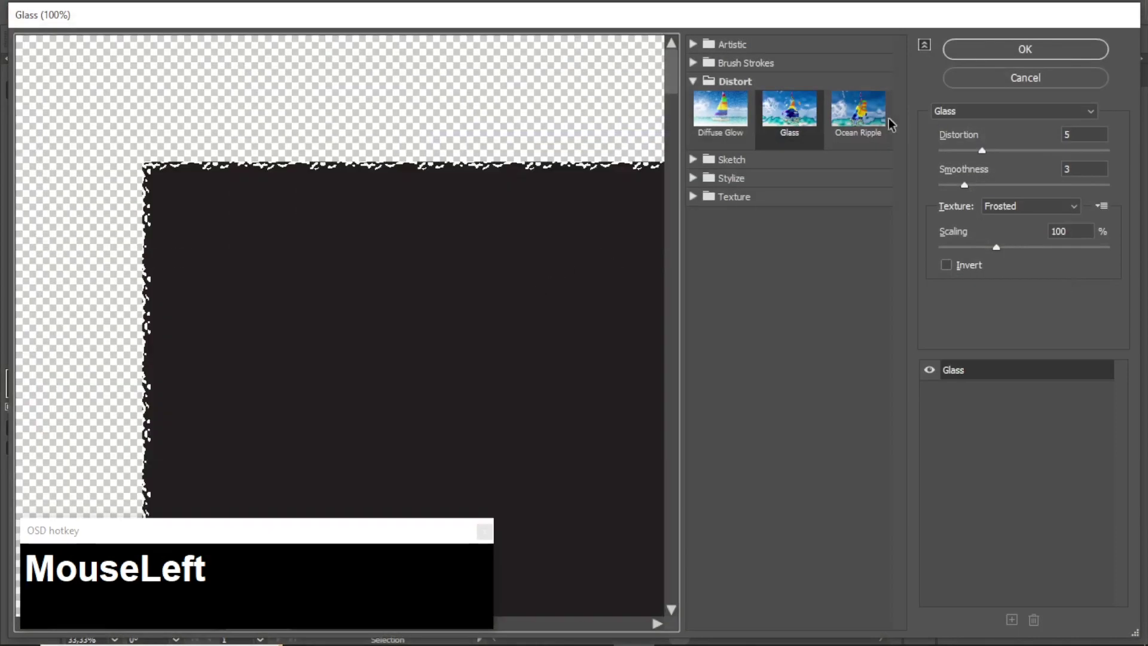
{"action": "left_click", "coordinate": [726, 180]}
{"action": "left_click", "coordinate": [726, 257]}
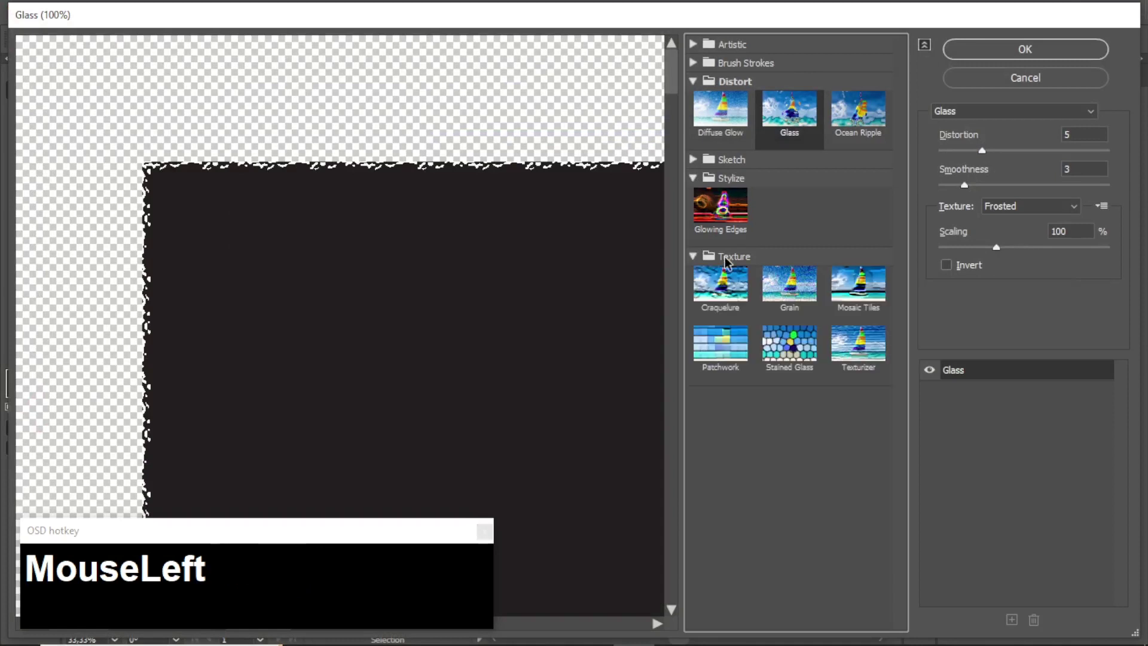
{"action": "left_click", "coordinate": [731, 161]}
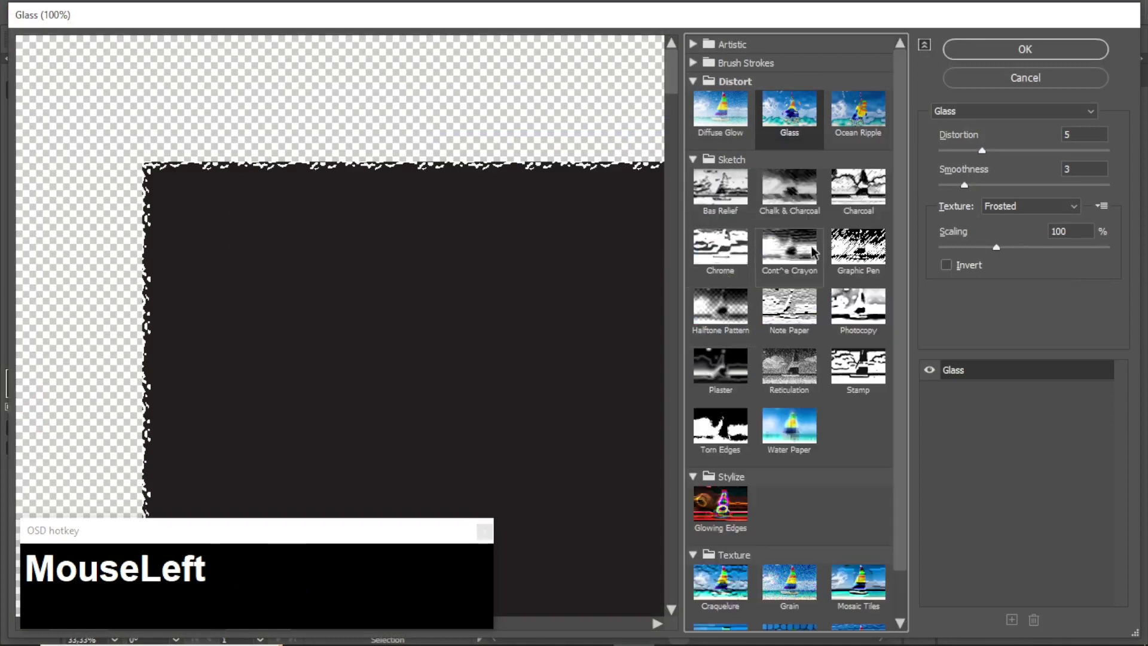
{"action": "left_click", "coordinate": [789, 248]}
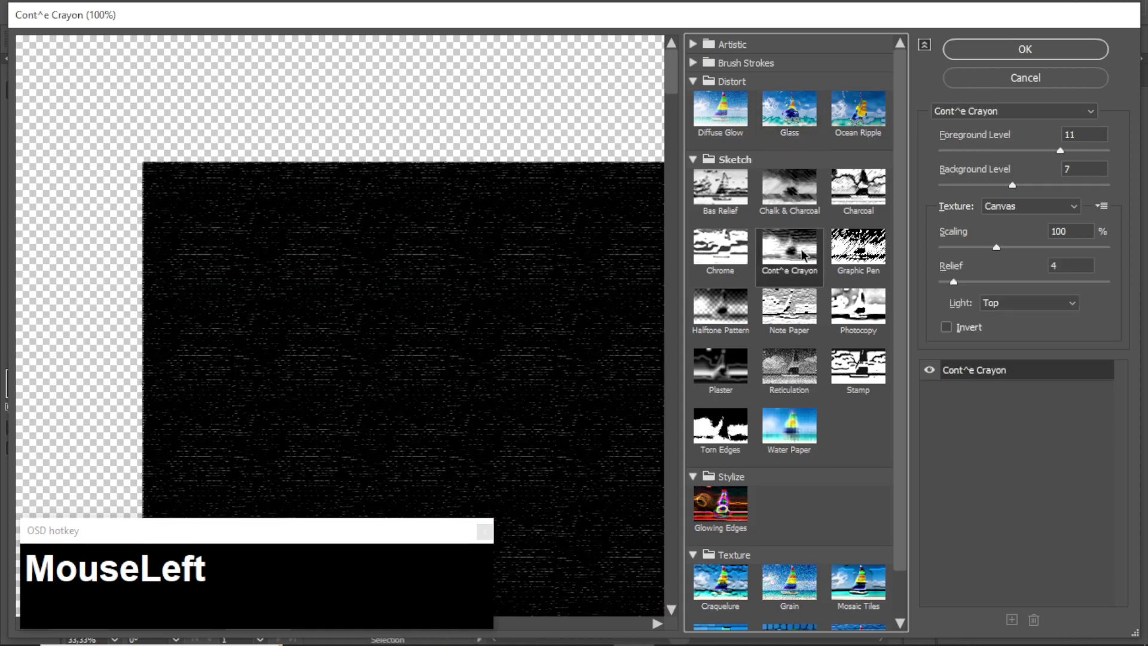
{"action": "left_click", "coordinate": [801, 318]}
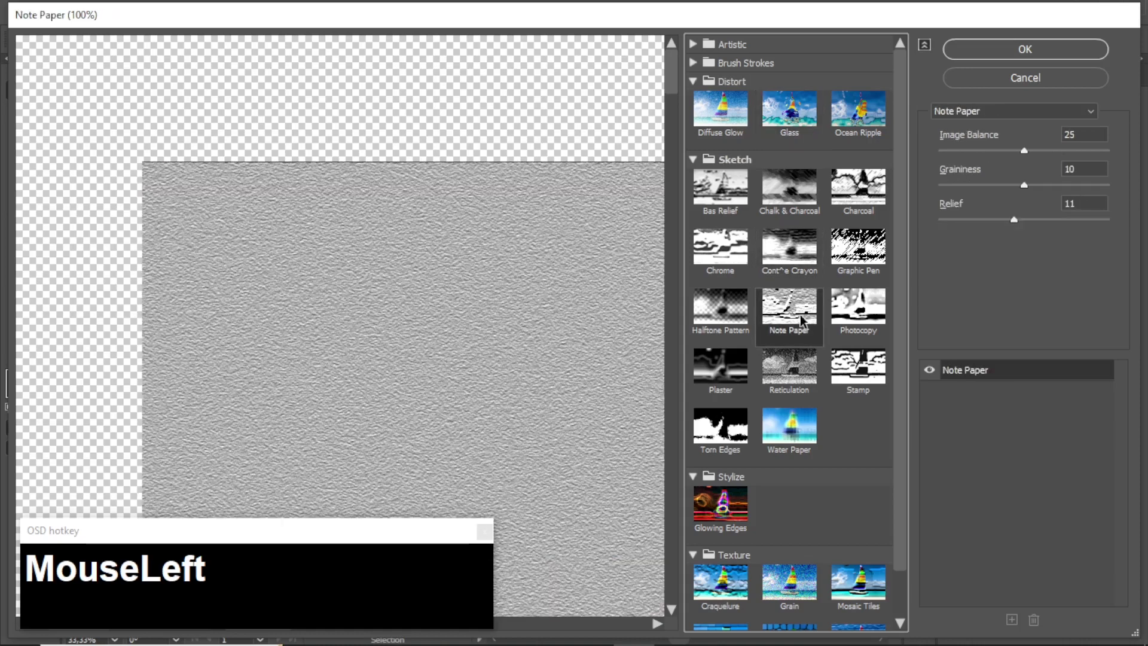
{"action": "left_click", "coordinate": [728, 315]}
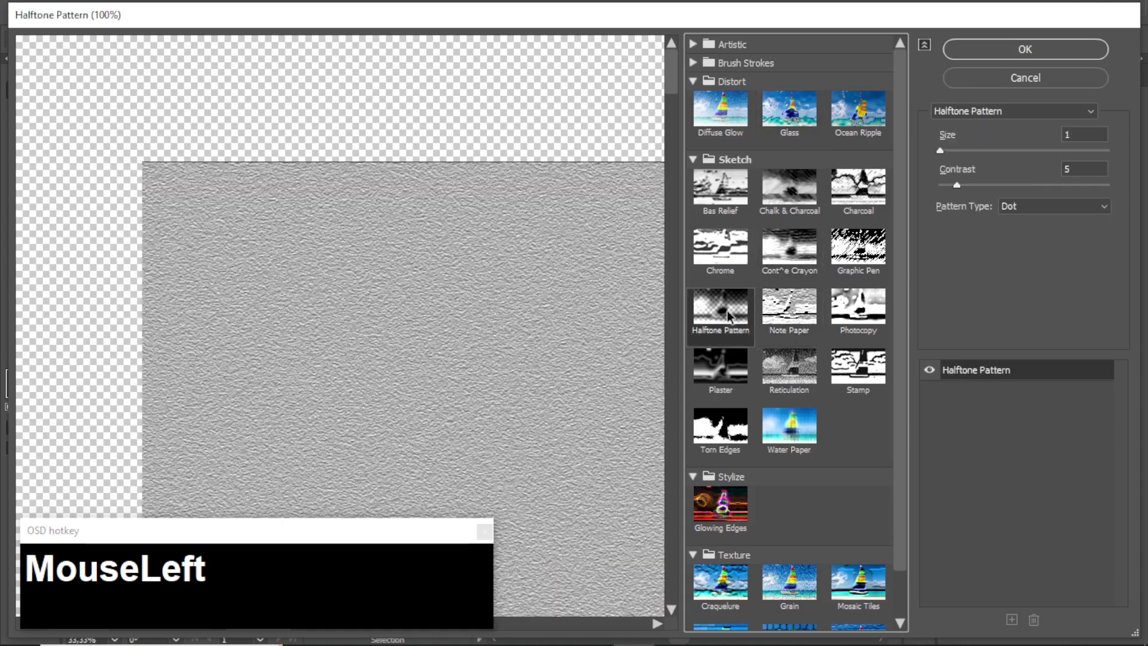
{"action": "left_click", "coordinate": [783, 315]}
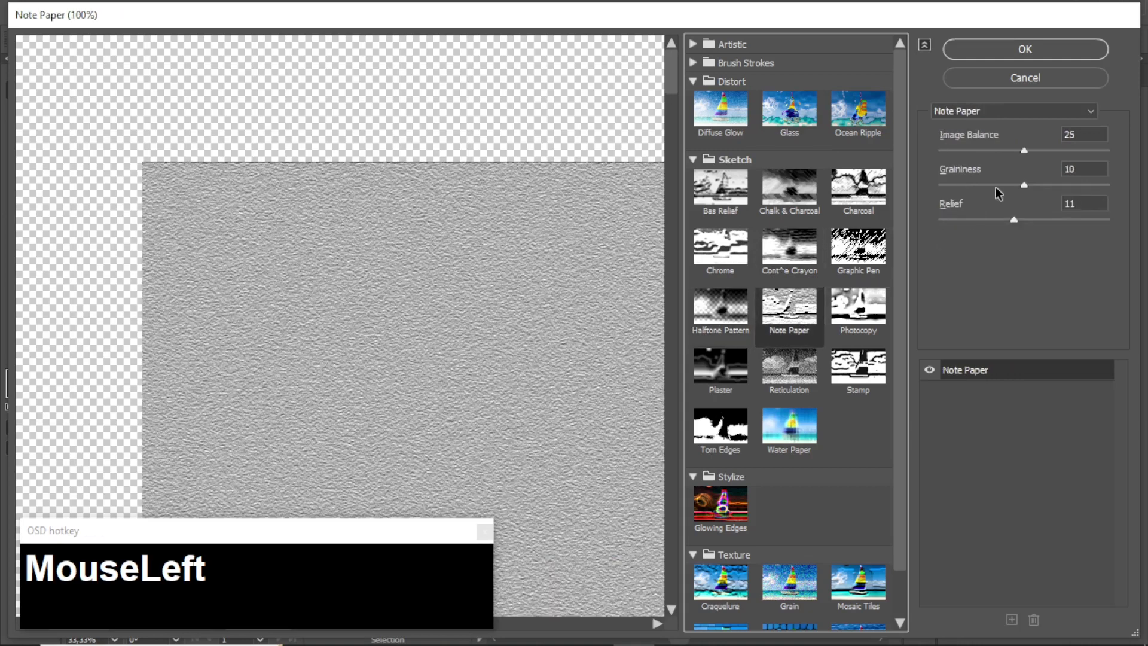
Set the Note Paper effect to image balance 46, graininess 20 and relief 19, and apply it to the rectangle.
{"action": "left_click_drag", "start_coordinate": [1028, 189], "coordinate": [1132, 189]}
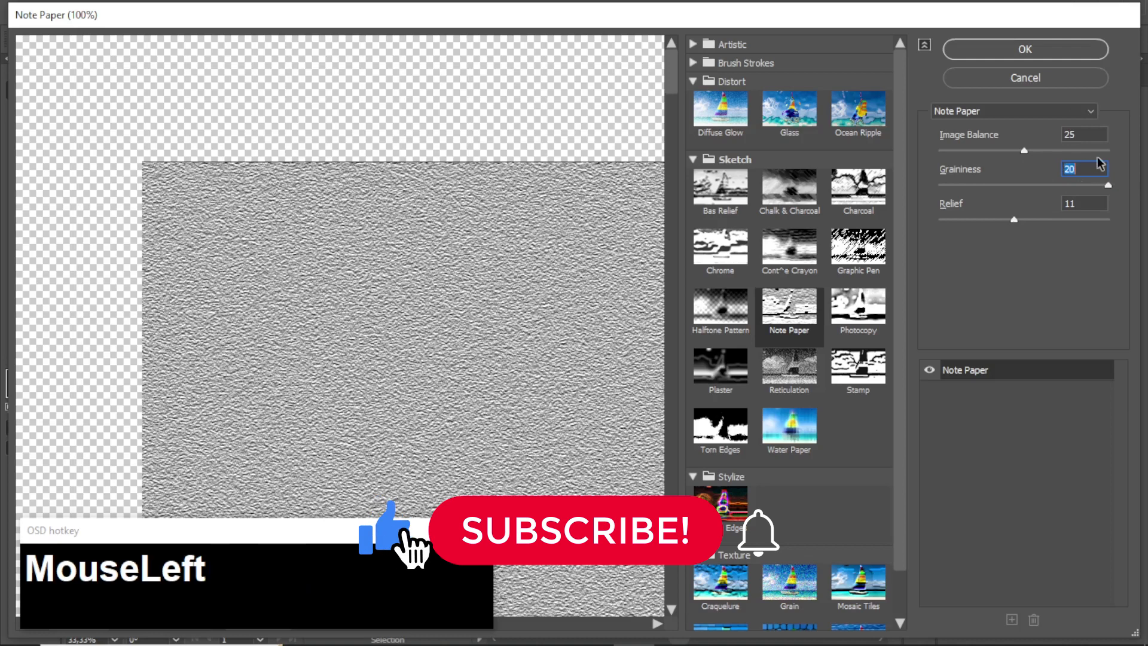
{"action": "left_click_drag", "start_coordinate": [1026, 151], "coordinate": [1071, 152]}
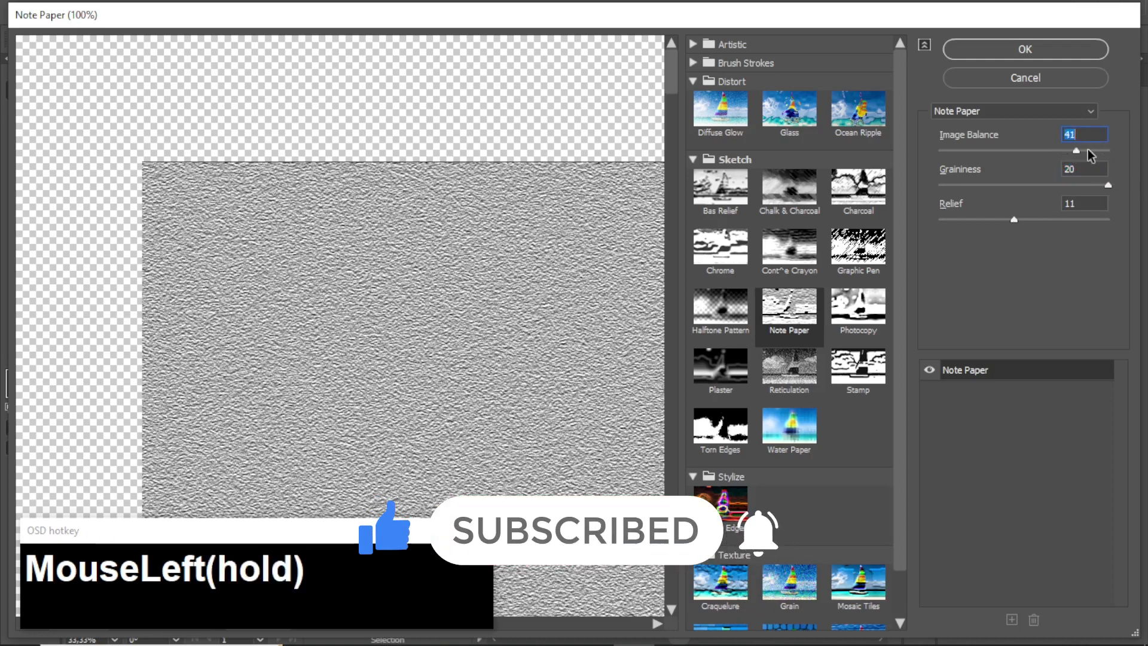
{"action": "mouse_move", "coordinate": [1017, 224]}
{"action": "left_mouse_down"}
{"action": "mouse_move", "coordinate": [1113, 221]}
{"action": "mouse_move", "coordinate": [1027, 225]}
{"action": "left_mouse_up"}
{"action": "left_click_drag", "start_coordinate": [1050, 224], "coordinate": [1070, 224]}
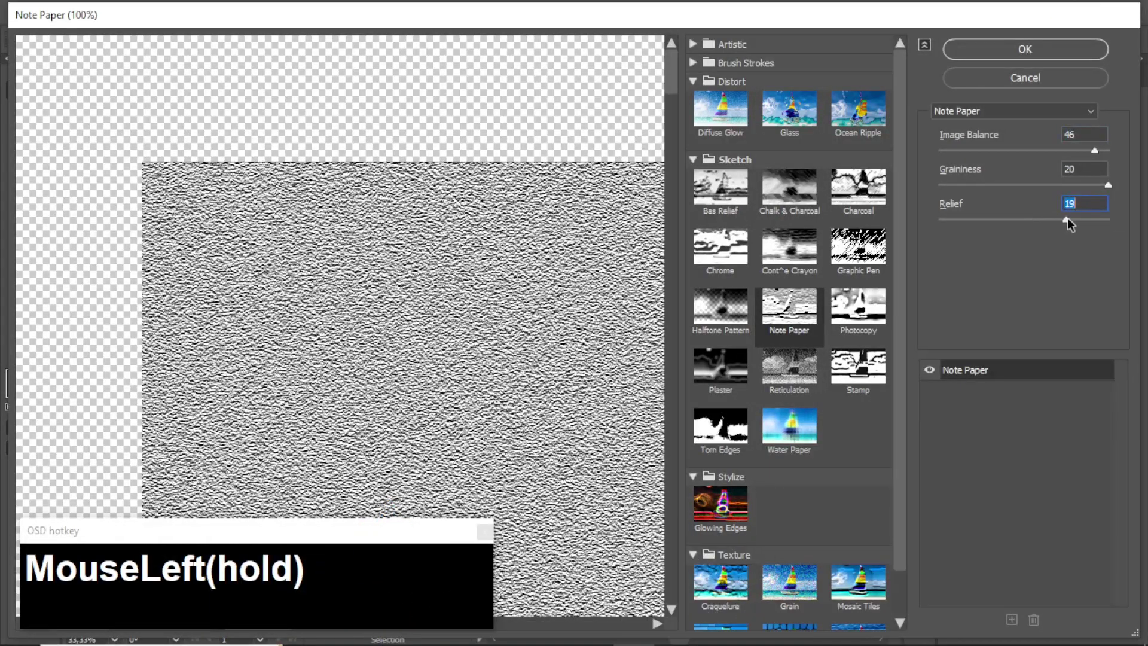
{"action": "left_click", "coordinate": [1047, 53]}
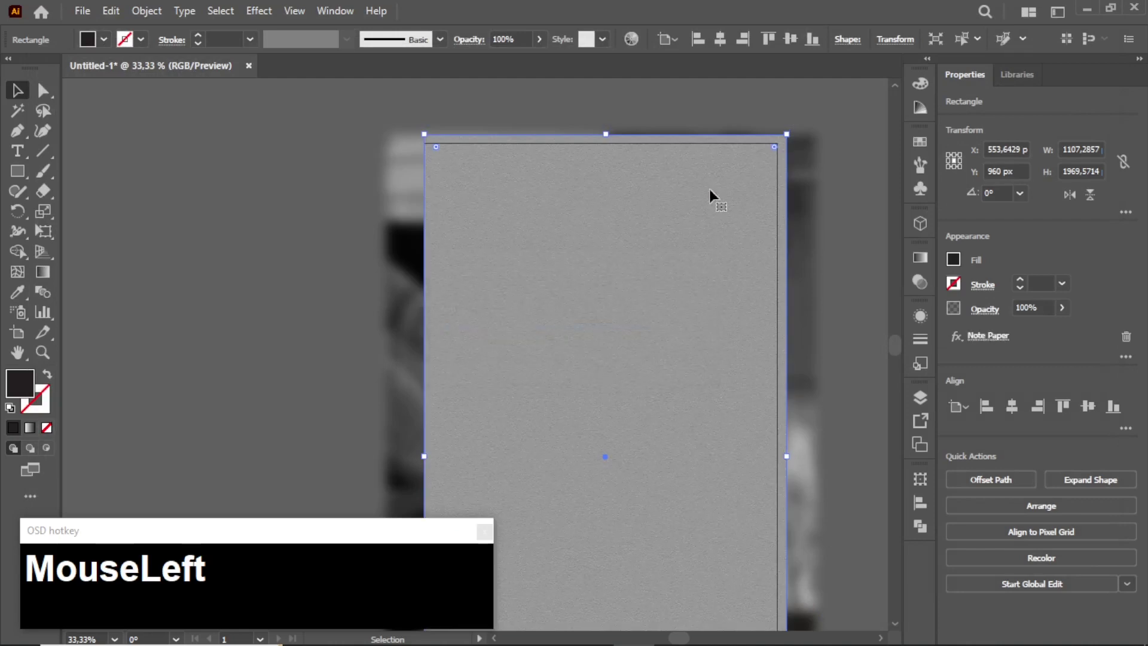
Change the textured rectangle's blending mode to Overlay.
{"action": "left_click", "coordinate": [470, 40]}
{"action": "left_click", "coordinate": [360, 66]}
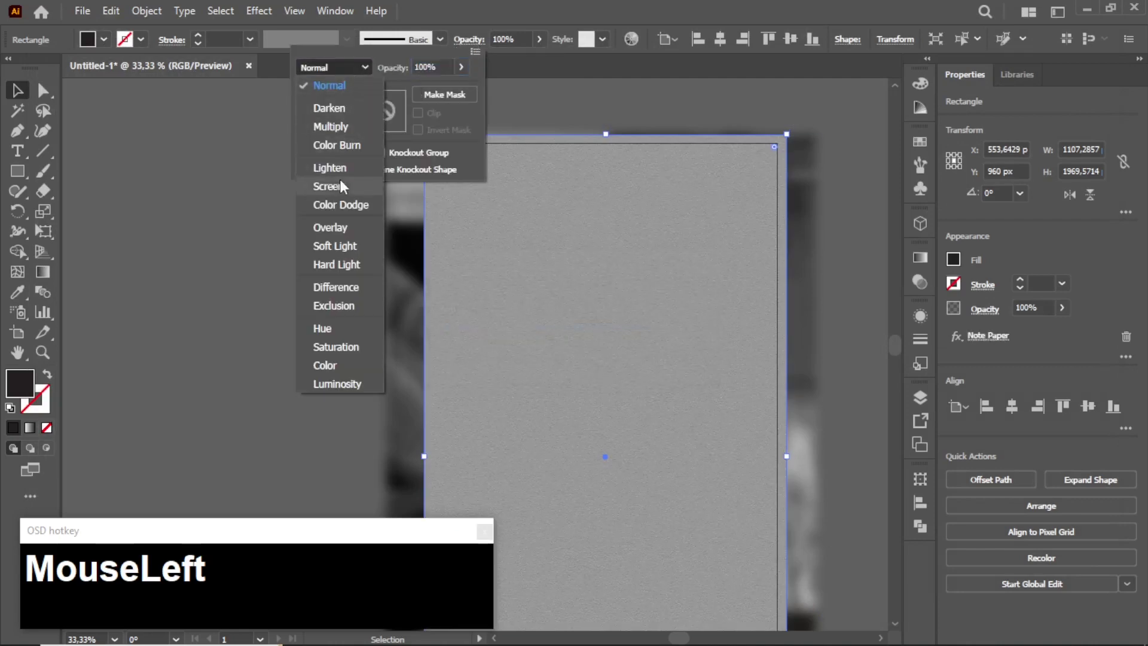
{"action": "left_click", "coordinate": [333, 228]}
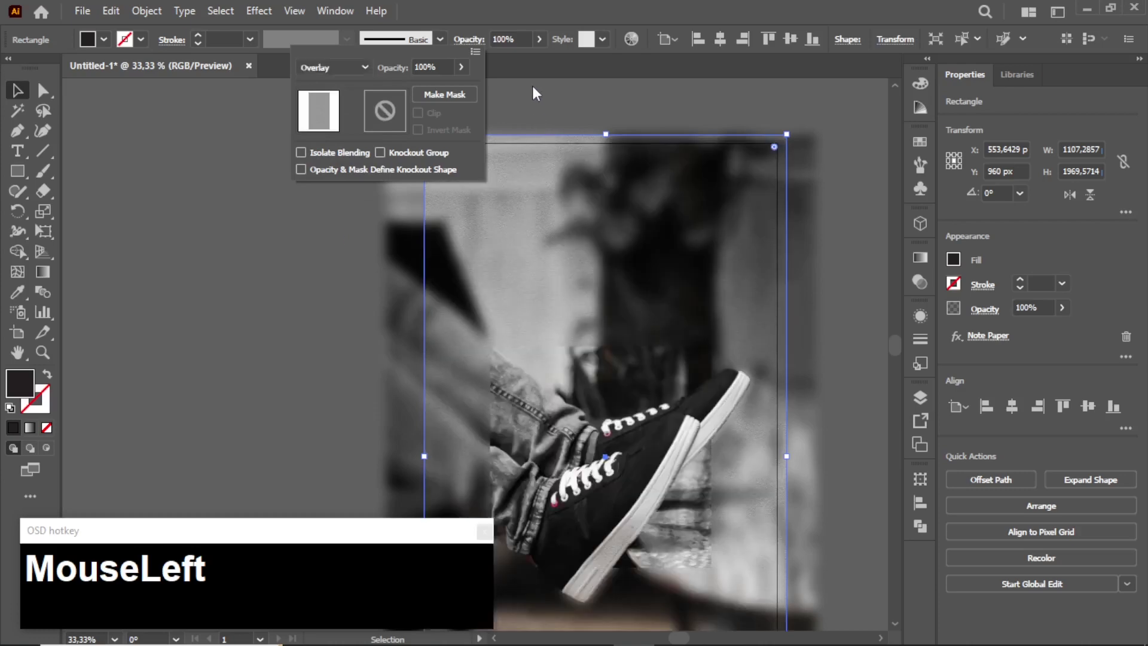
{"action": "left_click", "coordinate": [533, 87]}
Send the textured rectangle one level backward, behind the clipped shoe image, and deselect it.
{"action": "scroll", "coordinate": [556, 146], "scroll_direction": "down", "scroll_amount": 1, "text": "alt"}
{"action": "scroll", "coordinate": [704, 539], "scroll_direction": "up", "scroll_amount": 2, "text": "alt"}
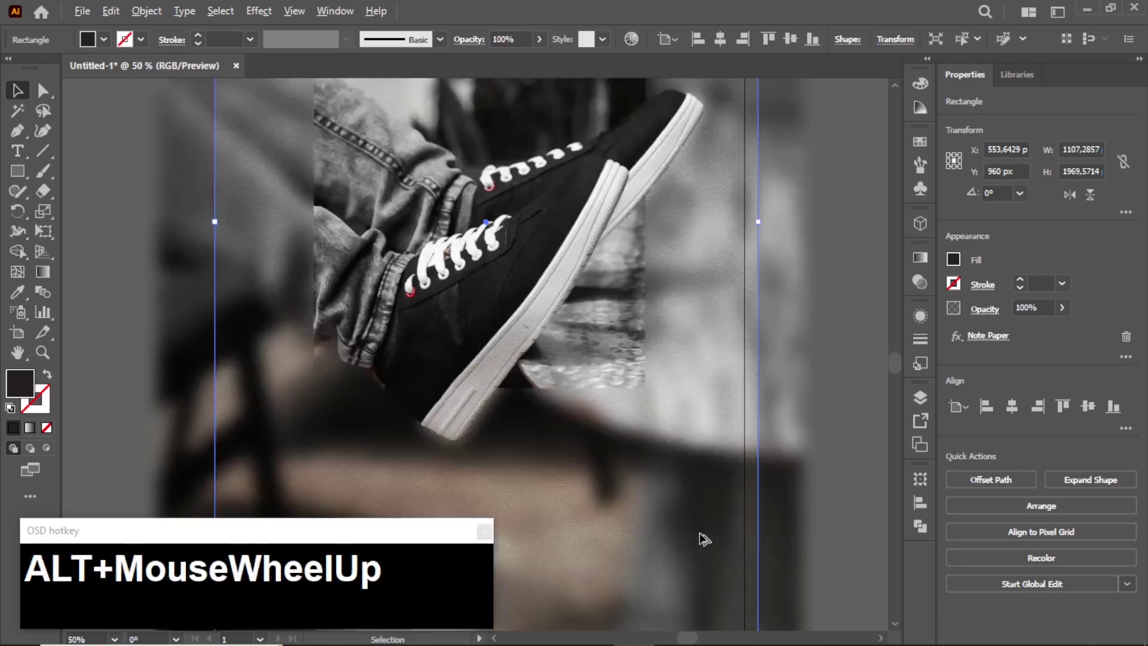
{"action": "scroll", "coordinate": [692, 415], "scroll_direction": "up", "scroll_amount": 1, "text": "alt"}
{"action": "scroll", "coordinate": [684, 379], "scroll_direction": "down", "scroll_amount": 1, "text": "alt"}
{"action": "left_click", "coordinate": [676, 402]}
{"action": "right_click", "coordinate": [670, 376]}
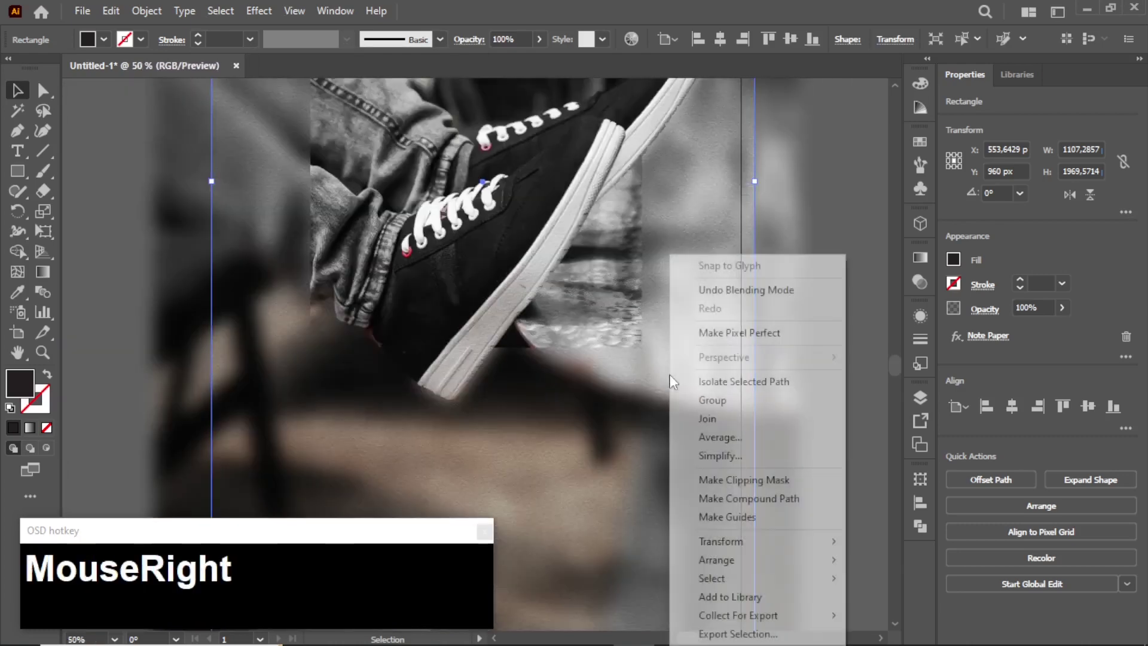
{"action": "mouse_move", "coordinate": [793, 566]}
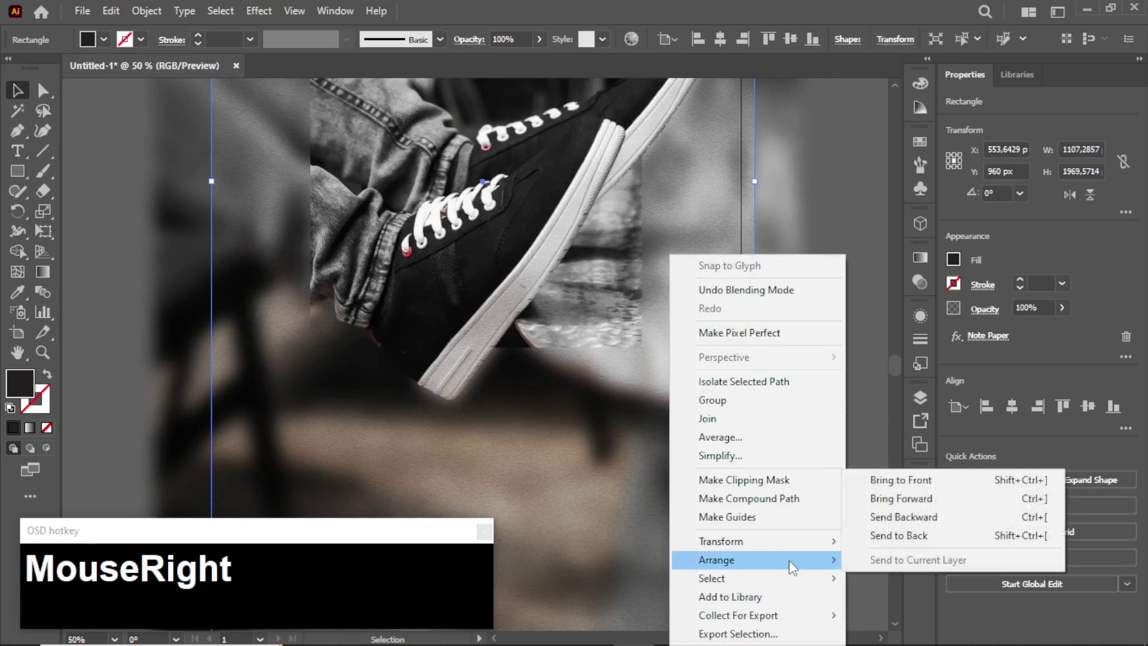
{"action": "left_click", "coordinate": [906, 520]}
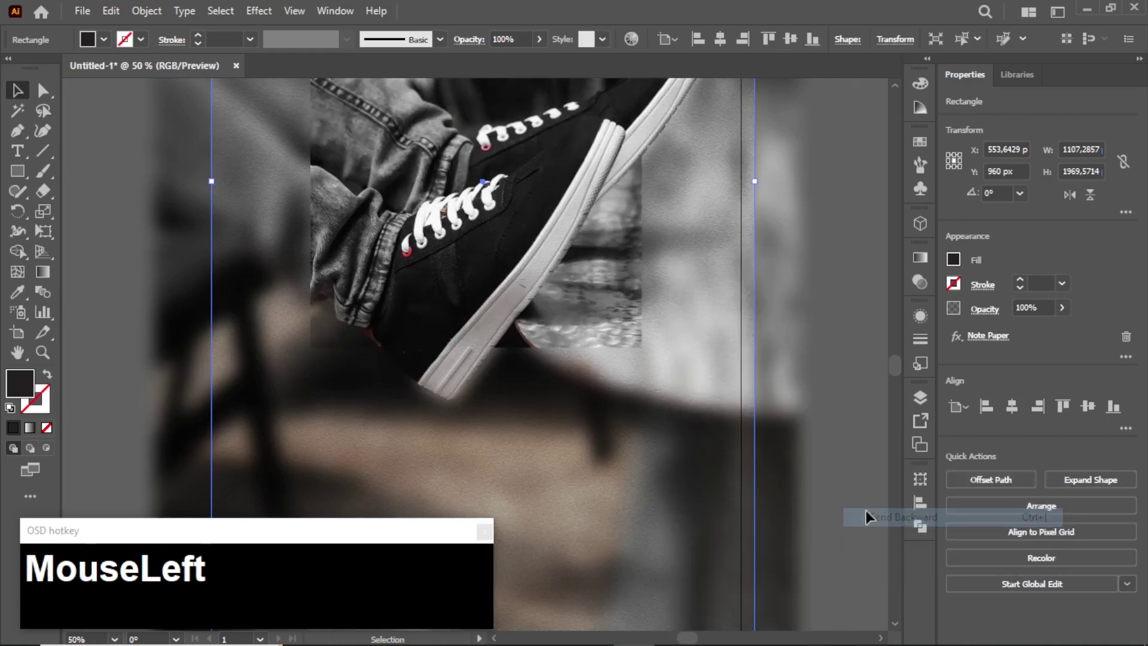
{"action": "left_click", "coordinate": [597, 430]}
Select the clipped shoe image and open the Drop Shadow effect settings for it.
{"action": "scroll", "coordinate": [556, 401], "scroll_direction": "down", "scroll_amount": 1, "text": "alt"}
{"action": "scroll", "coordinate": [526, 413], "scroll_direction": "down", "scroll_amount": 1, "text": "alt"}
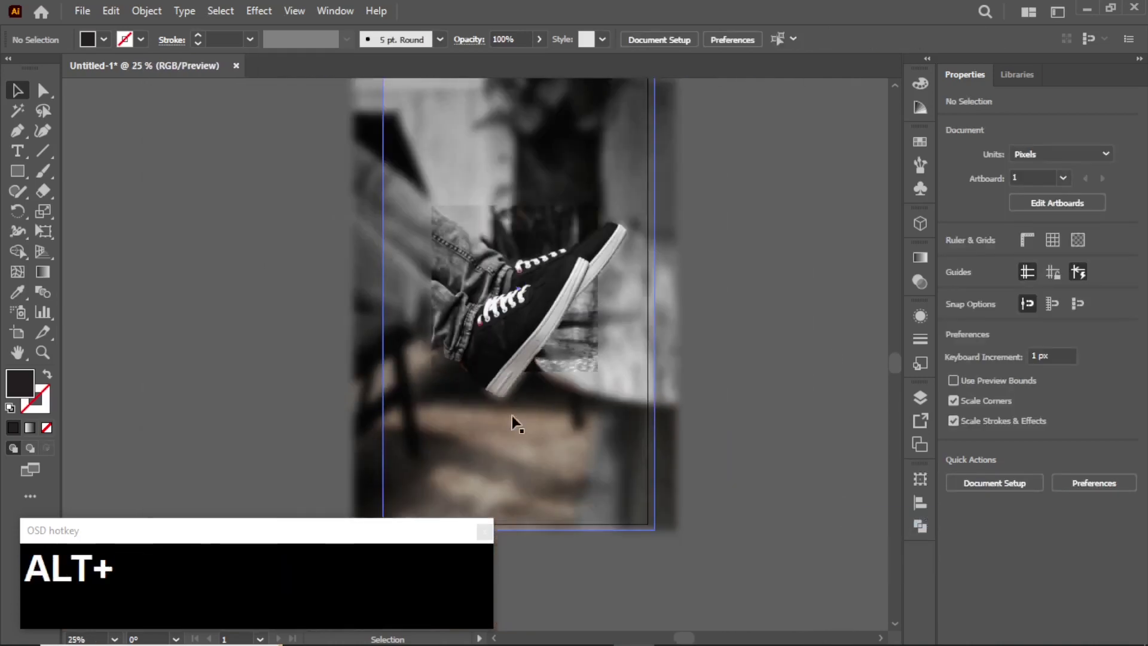
{"action": "scroll", "coordinate": [489, 375], "scroll_direction": "up", "scroll_amount": 1, "text": "alt"}
{"action": "left_click", "coordinate": [545, 310]}
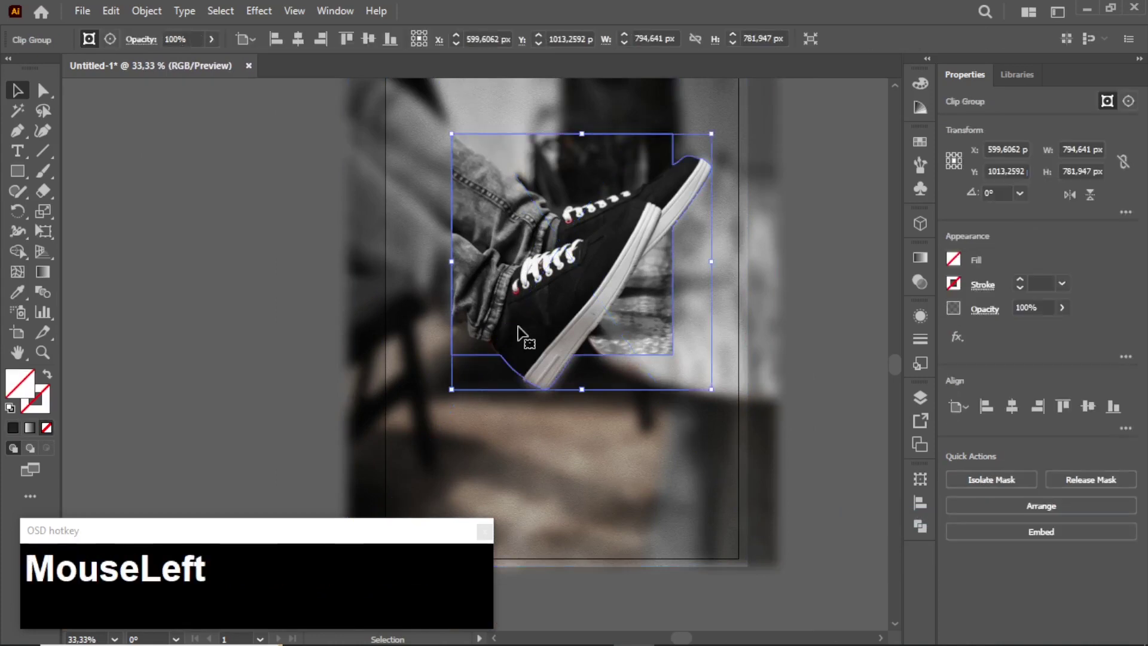
{"action": "left_click", "coordinate": [262, 11]}
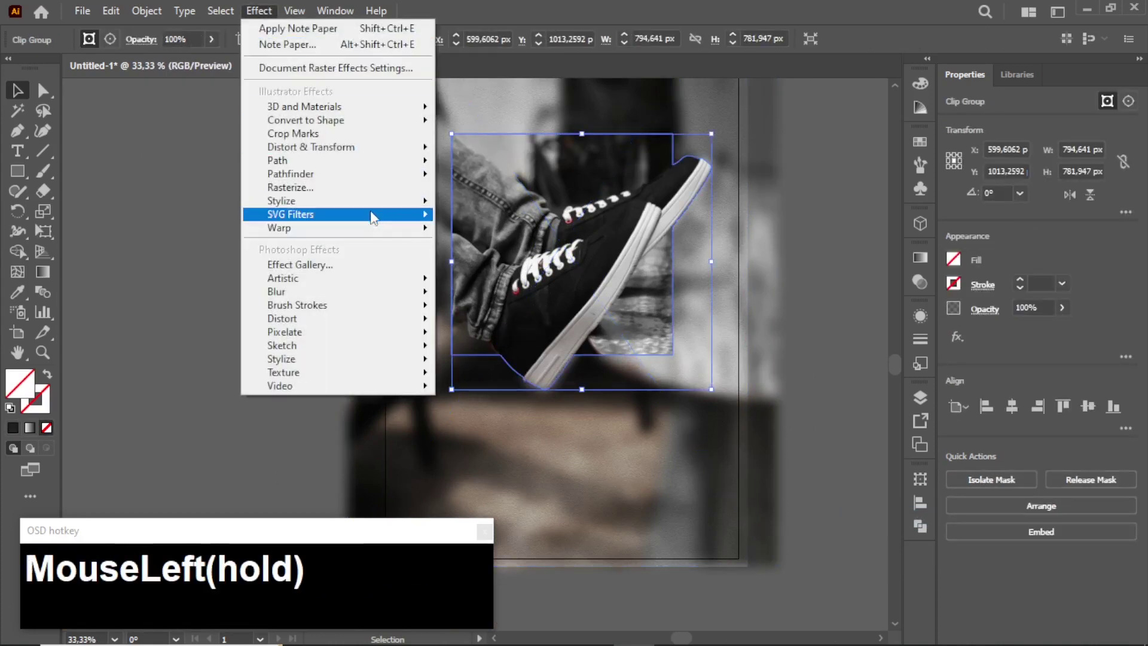
{"action": "mouse_move", "coordinate": [367, 203]}
{"action": "left_click", "coordinate": [488, 203]}
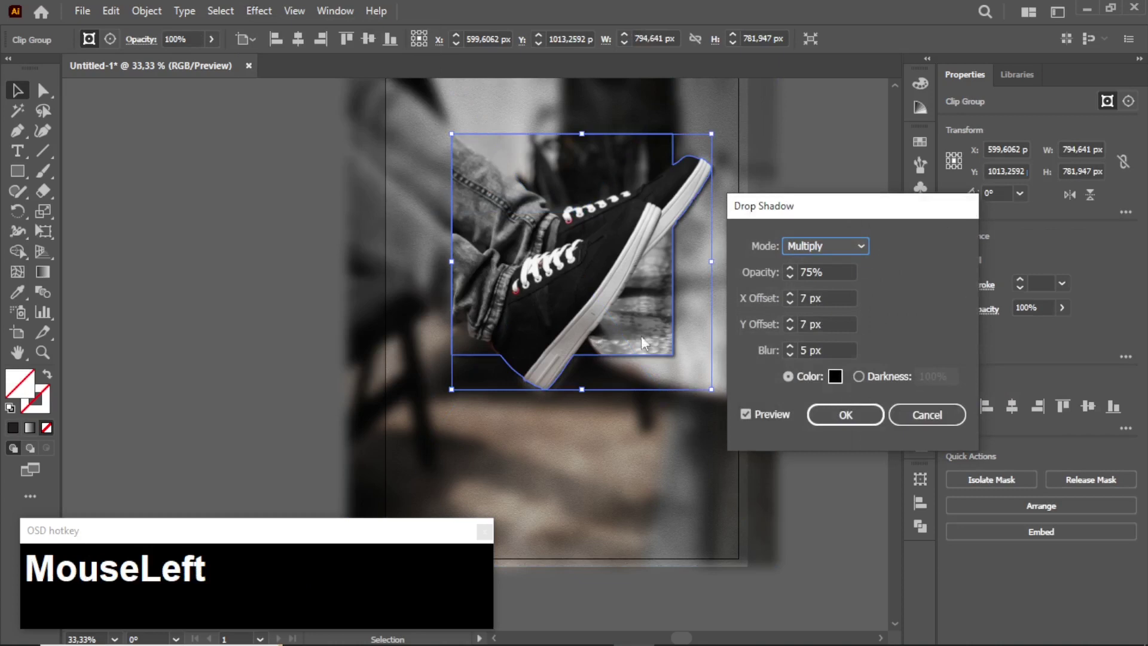
Try a drop shadow X offset of -10 px and a Y offset of 10 px.
{"action": "left_click", "coordinate": [790, 295]}
{"action": "left_click", "coordinate": [790, 295]}
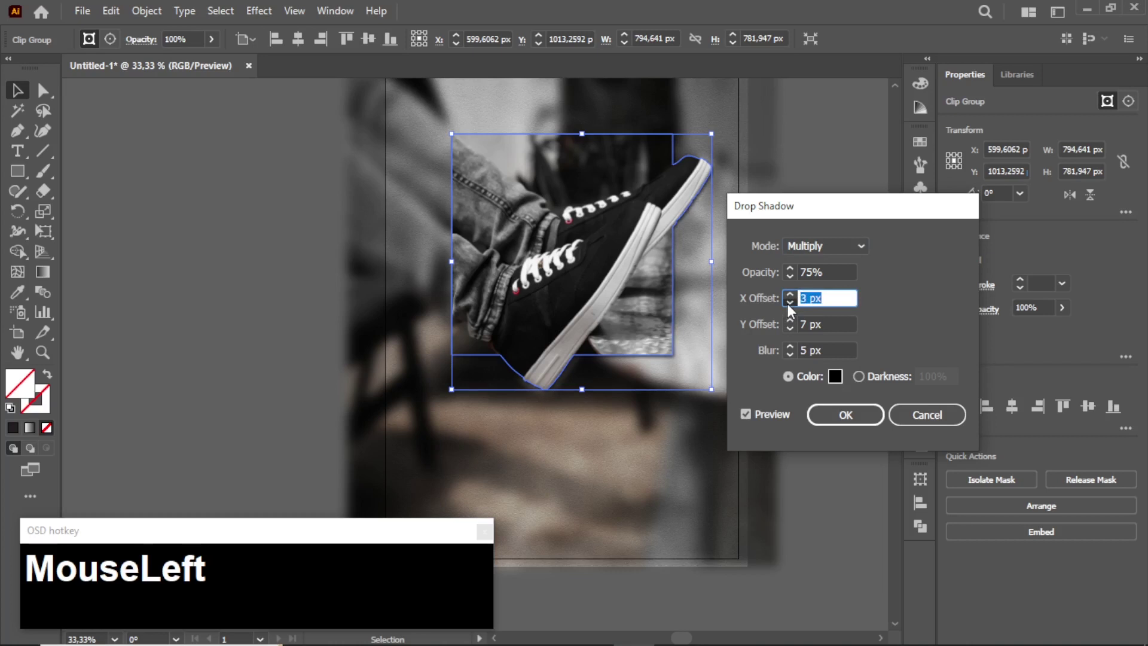
{"action": "left_click", "coordinate": [789, 302]}
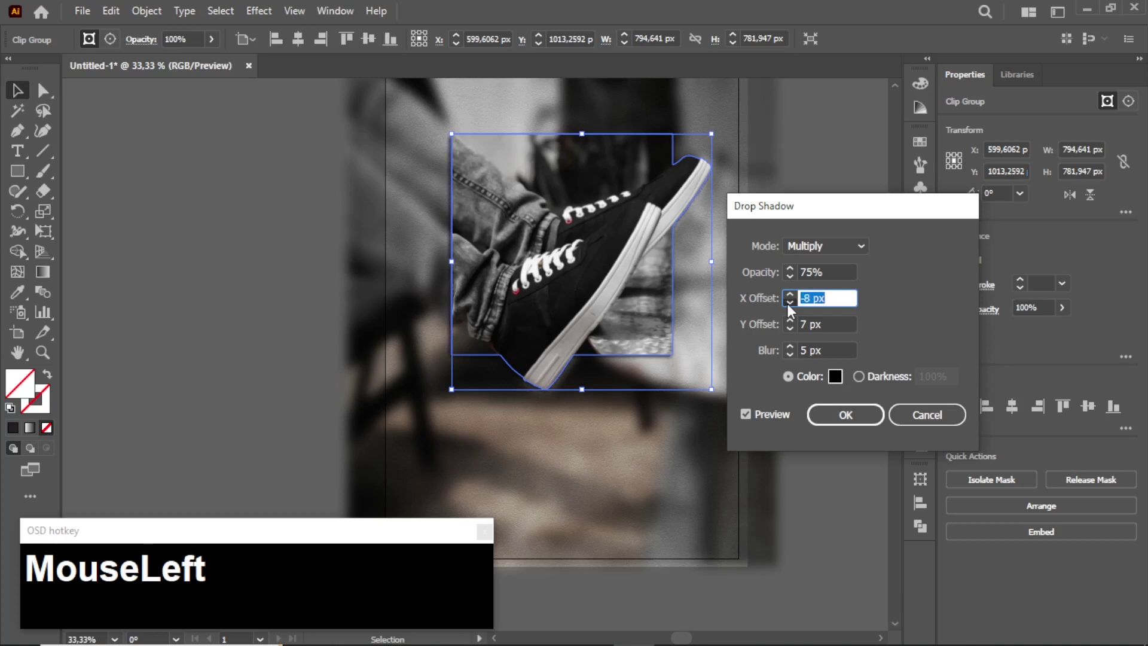
{"action": "left_click", "coordinate": [787, 303]}
{"action": "left_click", "coordinate": [790, 324]}
{"action": "left_click", "coordinate": [790, 321]}
{"action": "left_click", "coordinate": [790, 321]}
{"action": "left_click", "coordinate": [790, 321]}
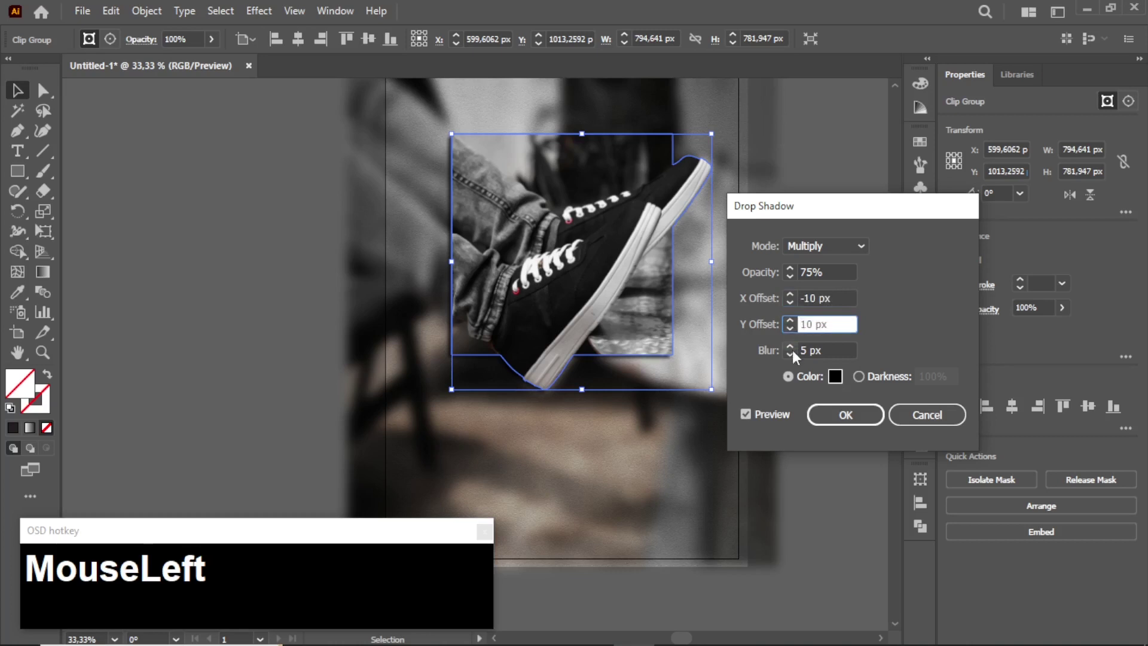
Raise the drop shadow's blur to 14 px.
{"action": "left_click", "coordinate": [791, 347]}
{"action": "left_click", "coordinate": [790, 346]}
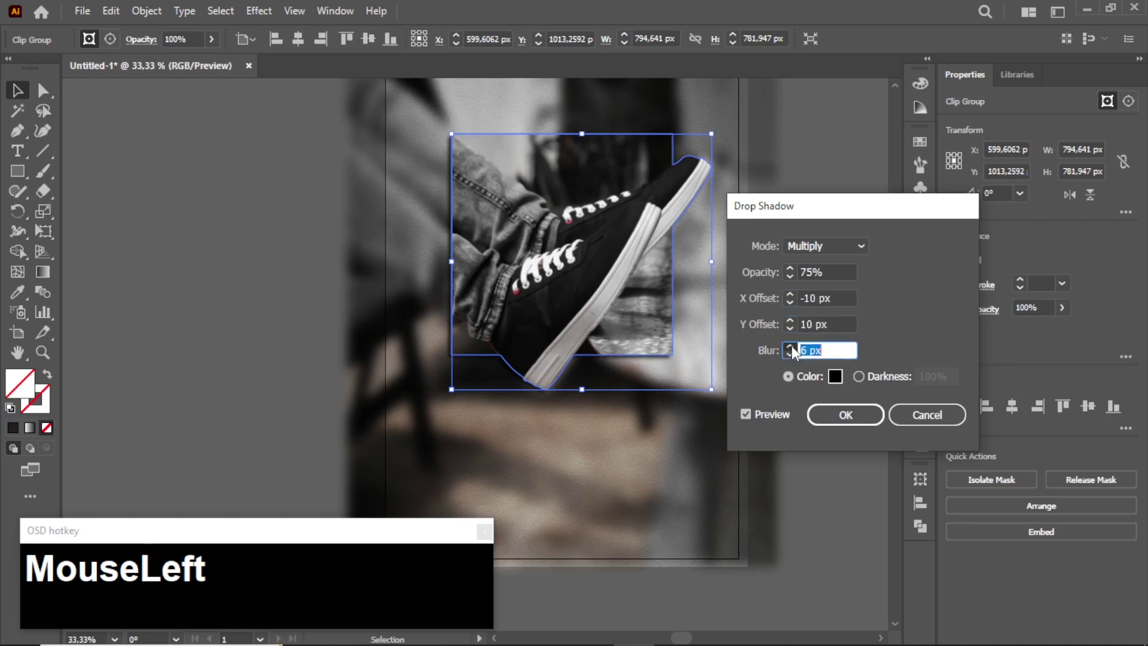
{"action": "left_click", "coordinate": [790, 347]}
{"action": "left_click", "coordinate": [791, 346]}
{"action": "left_click", "coordinate": [791, 346]}
{"action": "left_click", "coordinate": [791, 347]}
{"action": "left_click", "coordinate": [790, 347]}
{"action": "left_click", "coordinate": [790, 347]}
{"action": "left_click", "coordinate": [790, 347]}
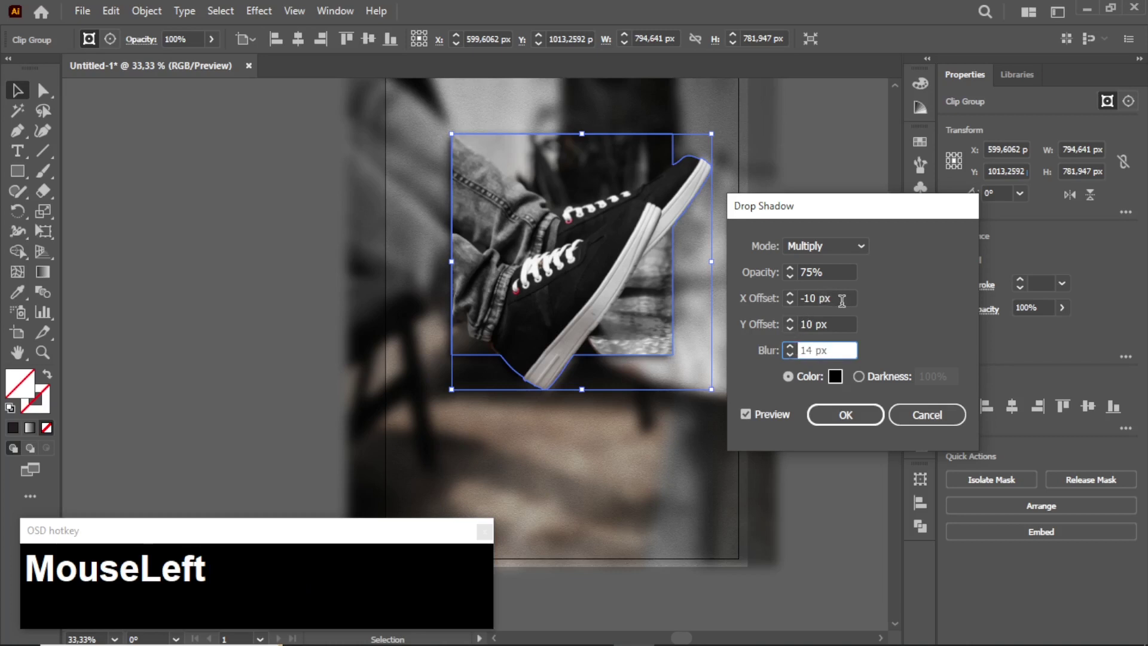
Set the shadow's X offset to -20 px and Y offset to 20 px, apply it and deselect the image.
{"action": "left_click_drag", "start_coordinate": [842, 300], "coordinate": [815, 302]}
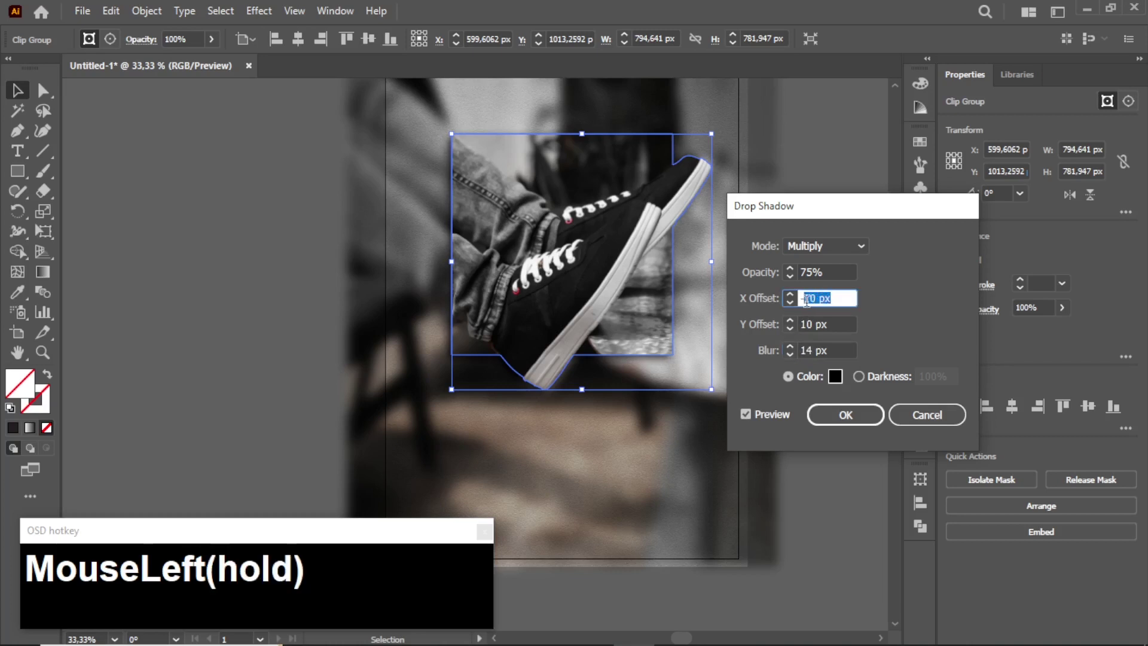
{"action": "type", "text": "20"}
{"action": "left_click", "coordinate": [830, 325]}
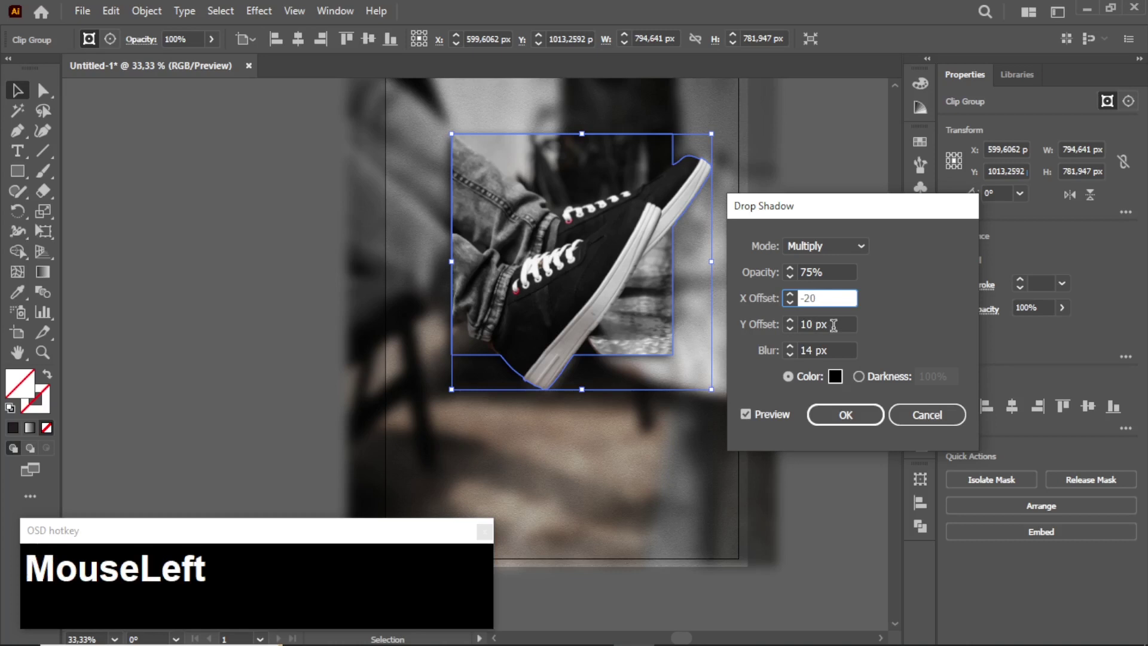
{"action": "left_click_drag", "start_coordinate": [832, 325], "coordinate": [806, 325]}
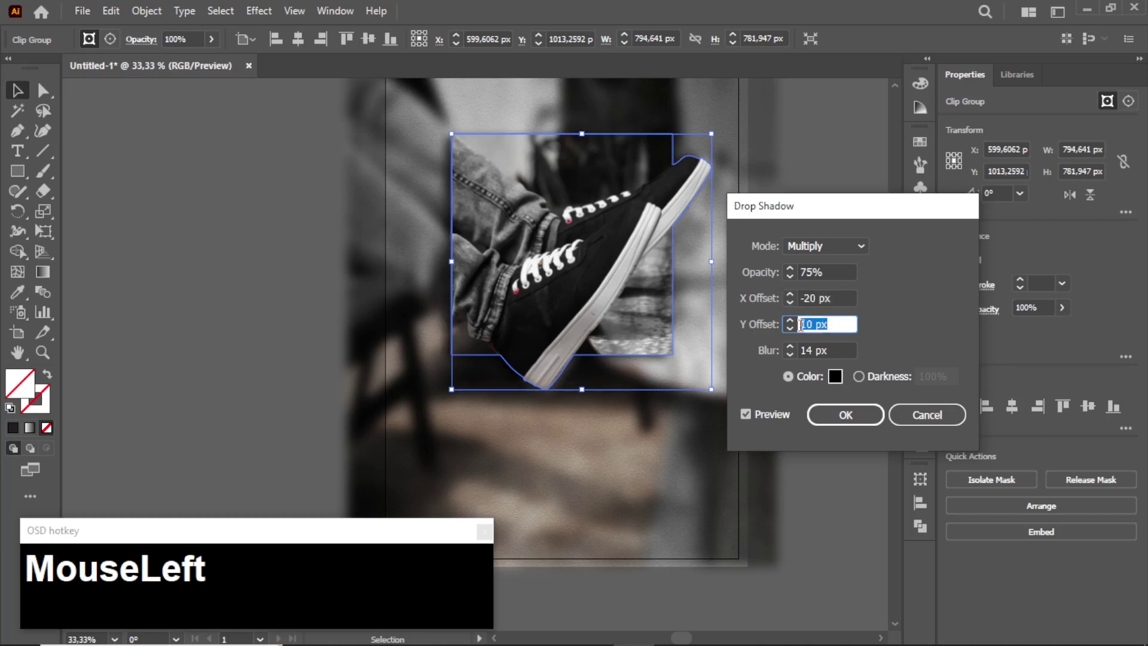
{"action": "type", "text": "20"}
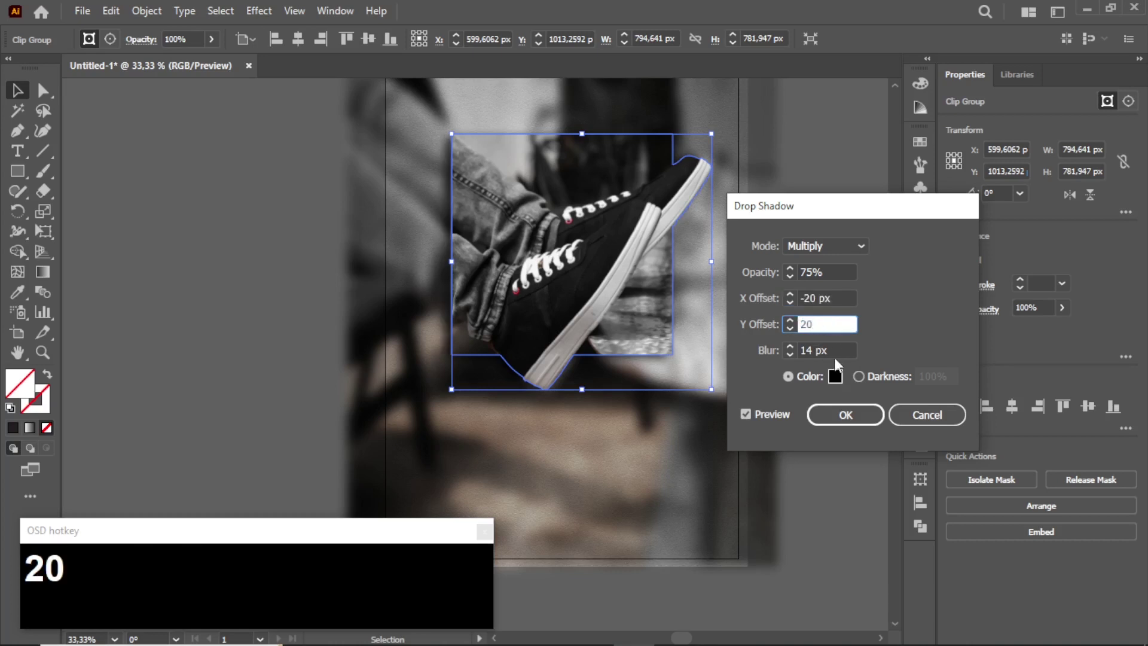
{"action": "left_click", "coordinate": [837, 351]}
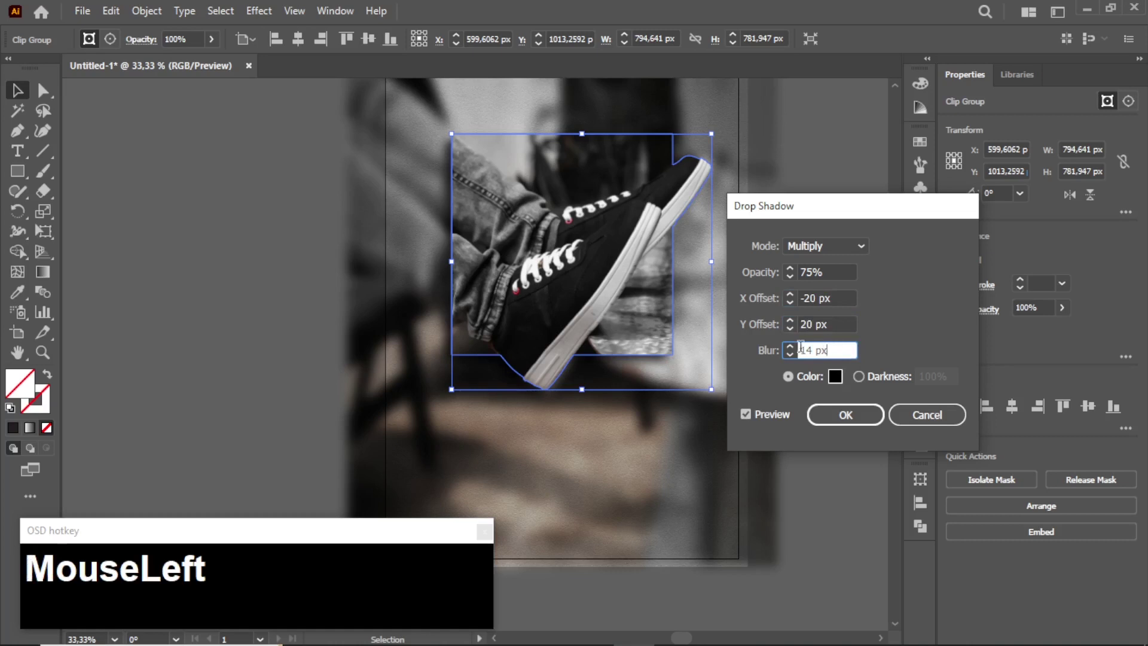
{"action": "left_click", "coordinate": [844, 417]}
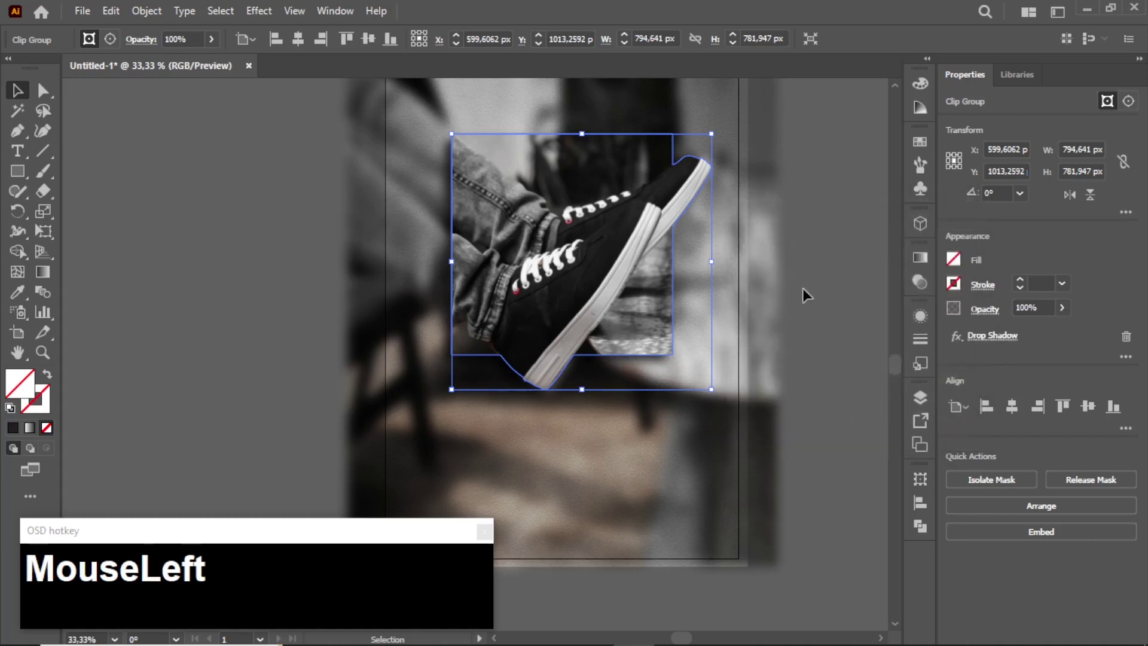
{"action": "left_click", "coordinate": [803, 288]}
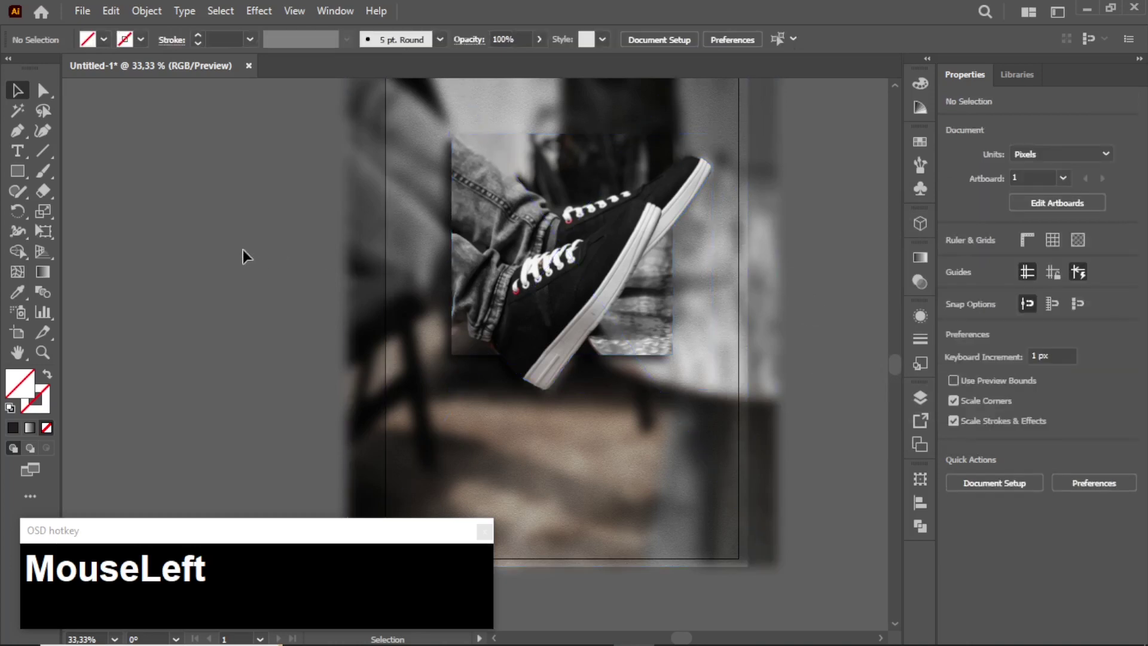
Draw a square of about 735 px around the clipped photo, slightly larger than its square part.
{"action": "scroll", "coordinate": [220, 275], "scroll_direction": "down", "scroll_amount": 1, "text": "alt"}
{"action": "scroll", "coordinate": [422, 206], "scroll_direction": "up", "scroll_amount": 1, "text": "alt"}
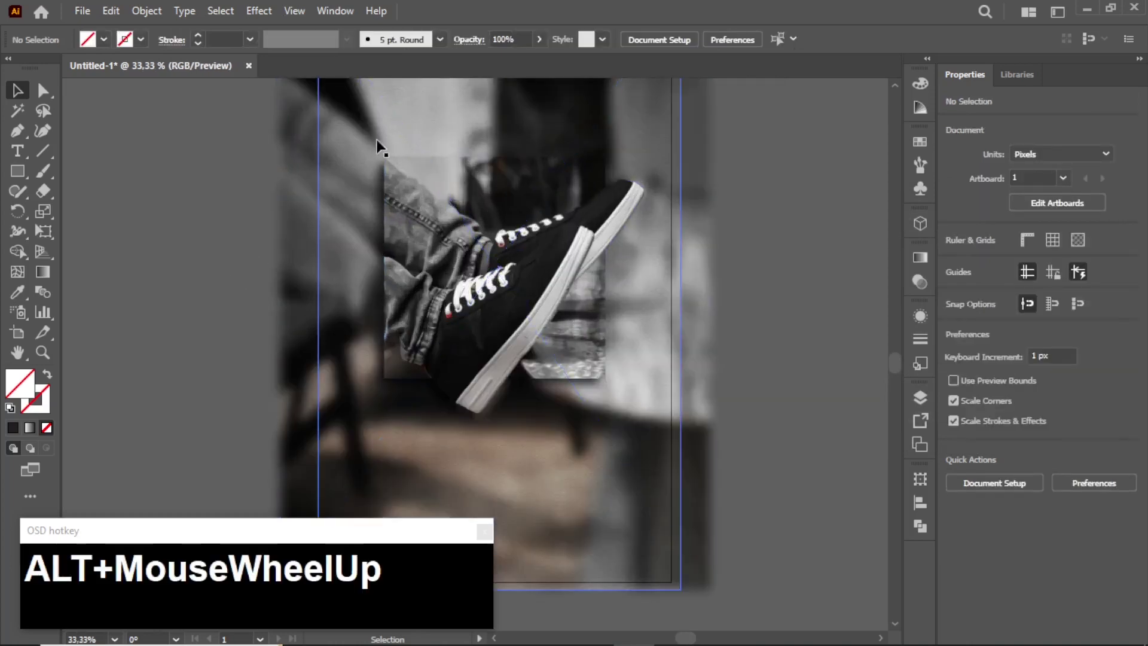
{"action": "left_click", "coordinate": [18, 171]}
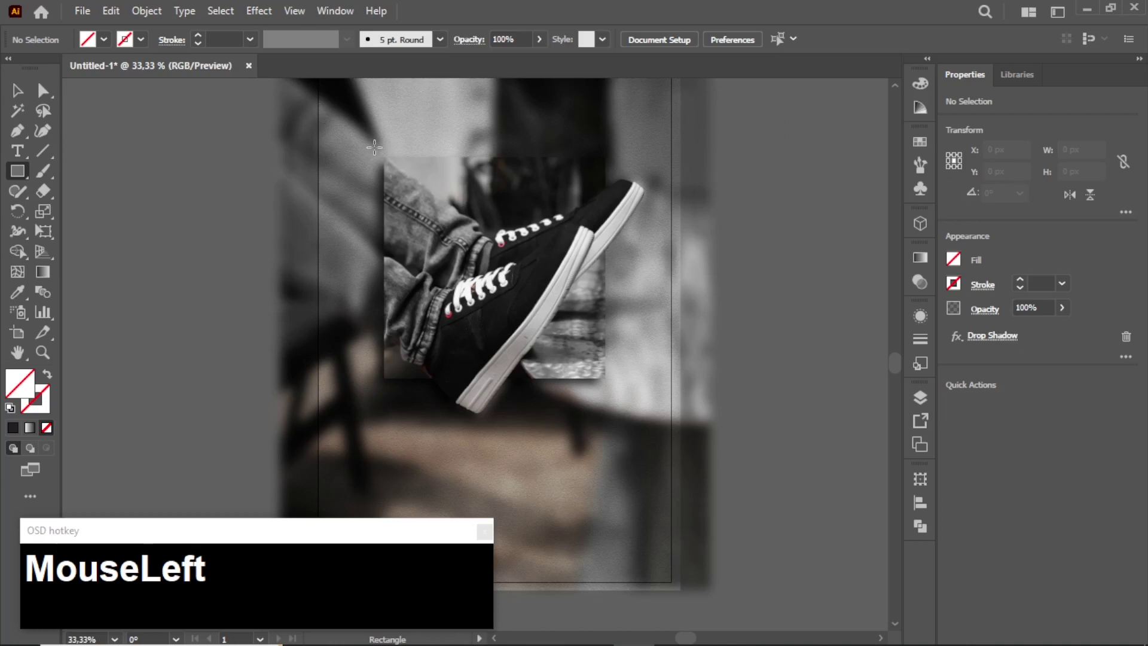
{"action": "left_click_drag", "start_coordinate": [377, 148], "coordinate": [593, 388]}
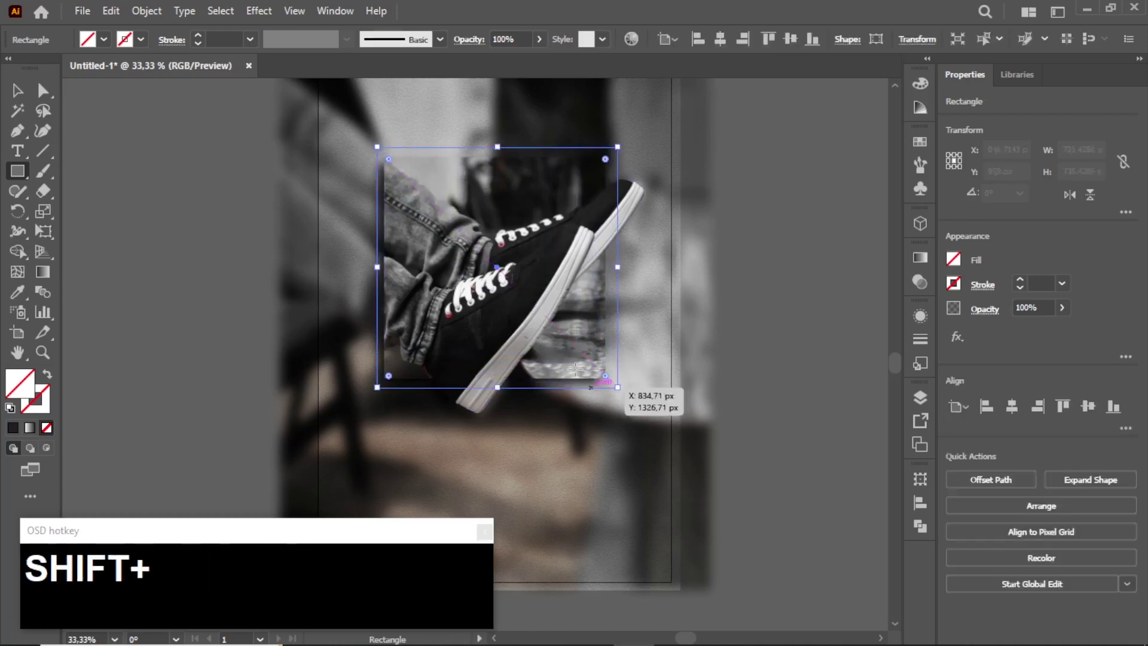
Give the new square a white stroke 2 pt thick.
{"action": "left_click", "coordinate": [140, 40]}
{"action": "left_click", "coordinate": [47, 74]}
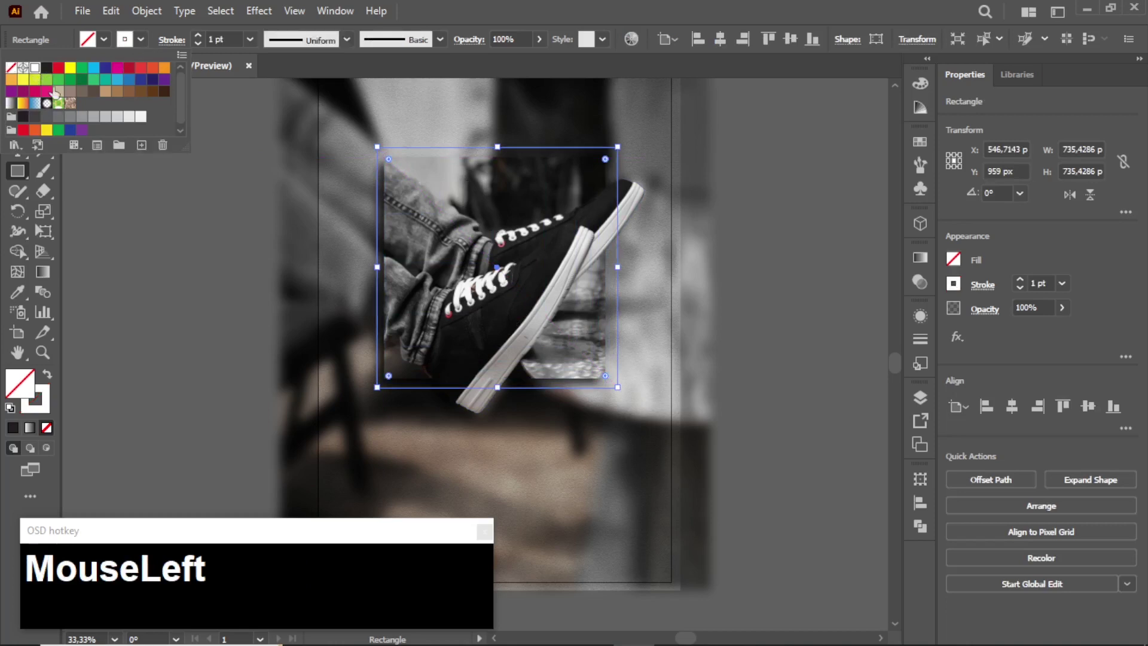
{"action": "key", "text": "v"}
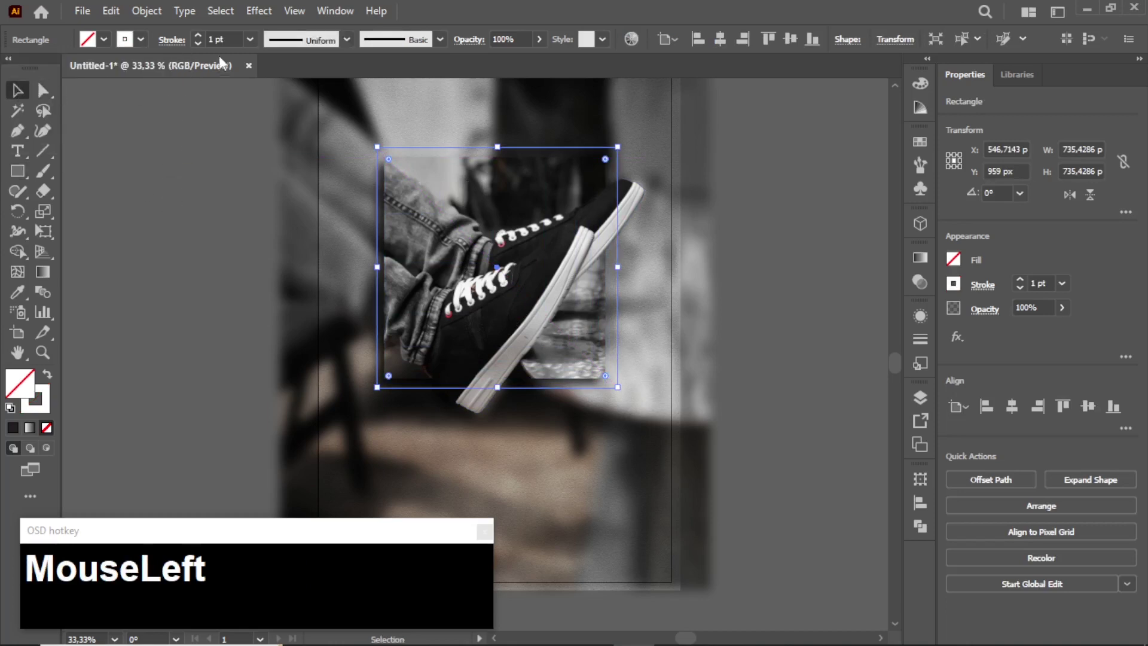
{"action": "left_click", "coordinate": [198, 34]}
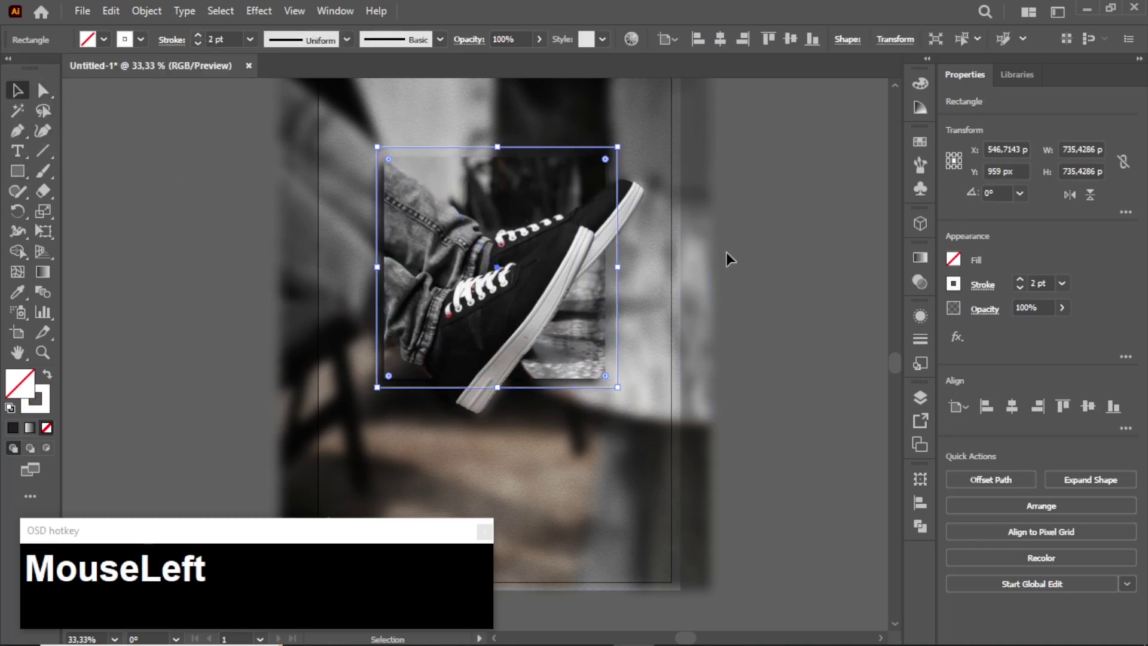
Center the white square frame on the artboard and send it one level backward, behind the clipped shoe image.
{"action": "left_click", "coordinate": [1010, 411]}
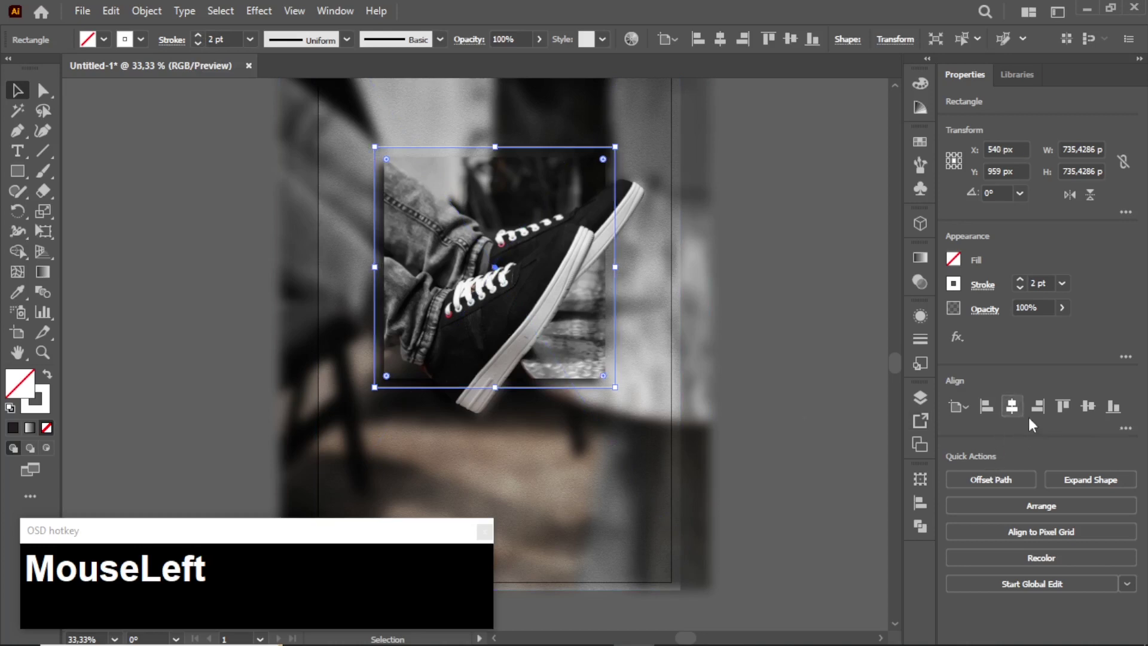
{"action": "left_click", "coordinate": [775, 316]}
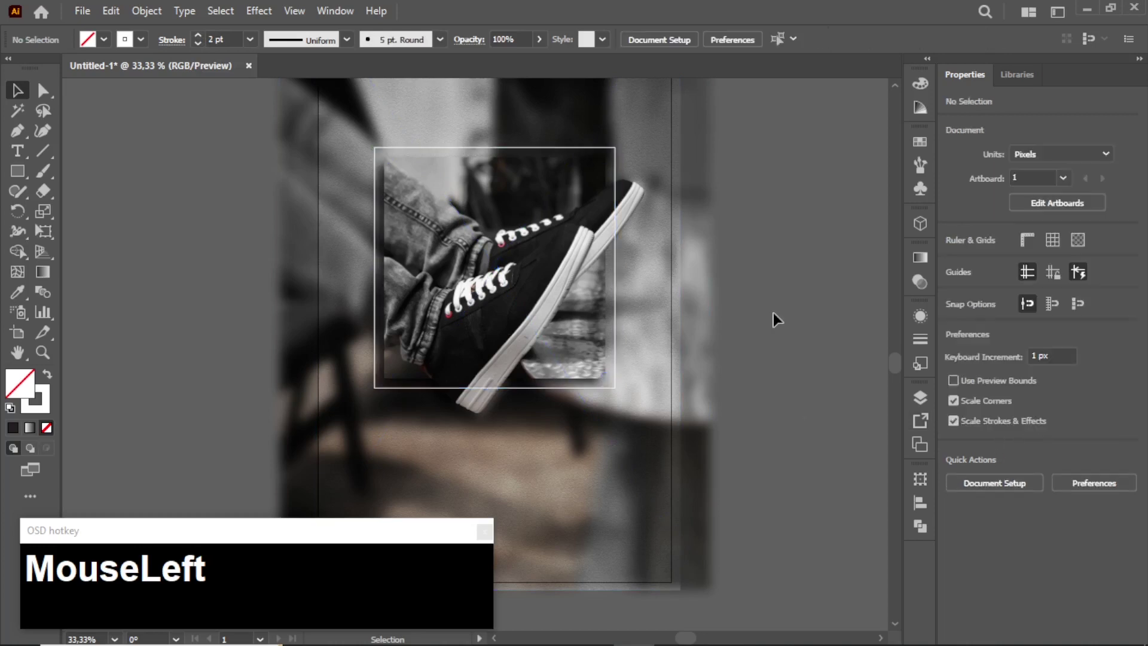
{"action": "right_click", "coordinate": [616, 301]}
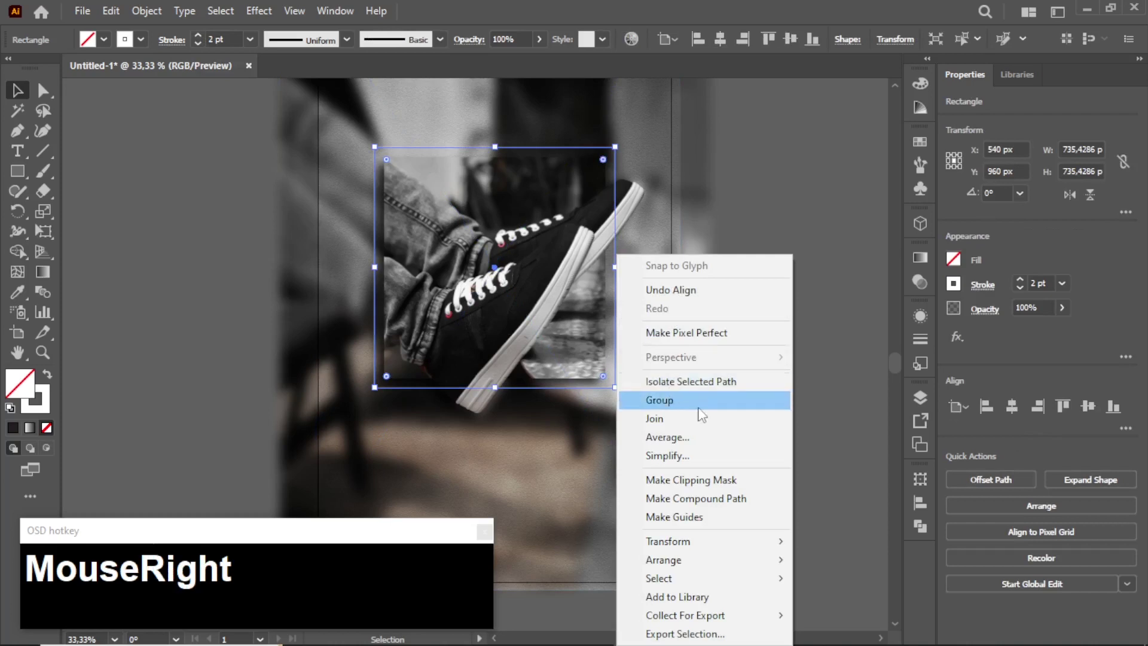
{"action": "mouse_move", "coordinate": [719, 558]}
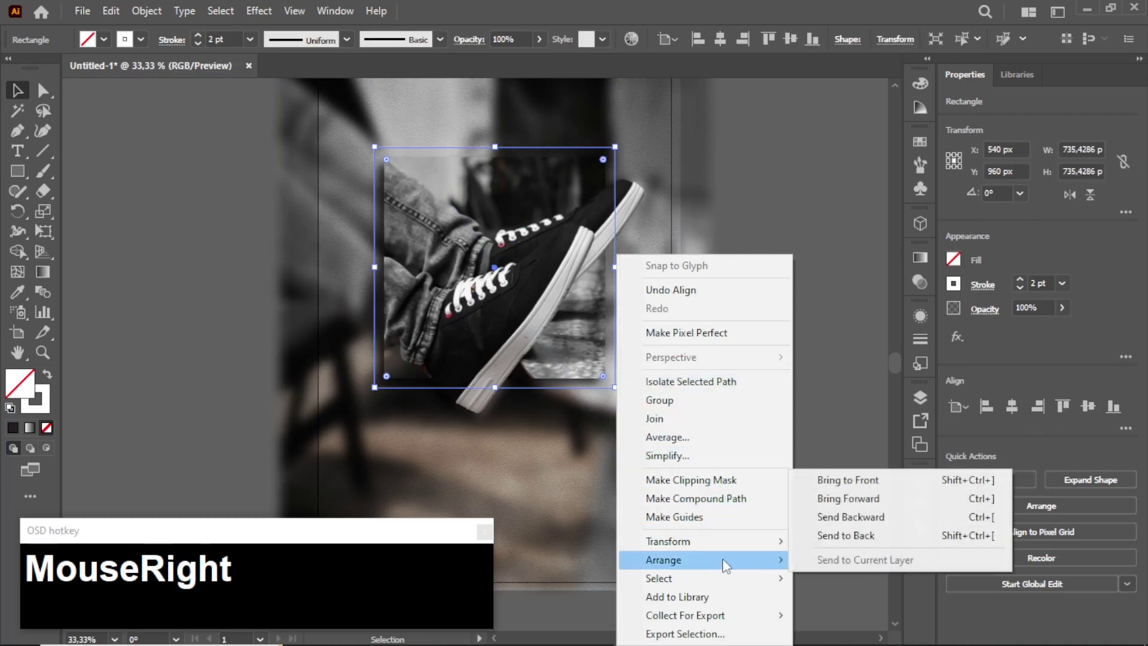
{"action": "left_click", "coordinate": [813, 516]}
{"action": "left_click", "coordinate": [800, 400]}
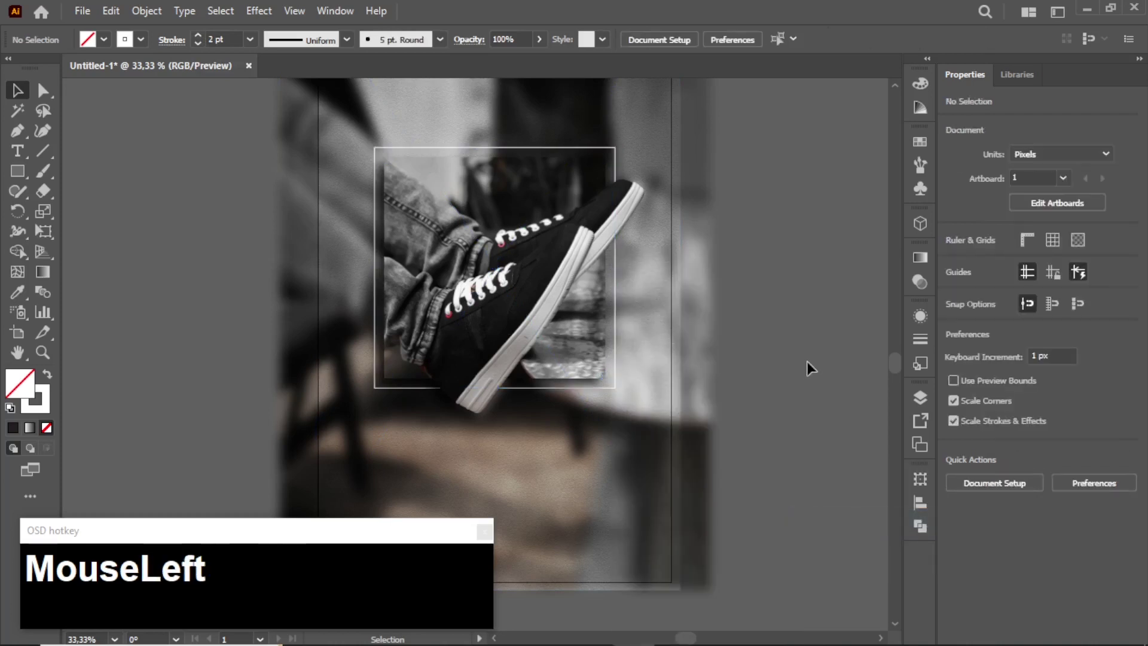
Add the point text "new arrival" on the empty canvas beside the artboard and select it as an object.
{"action": "scroll", "coordinate": [799, 274], "scroll_direction": "down", "scroll_amount": 2}
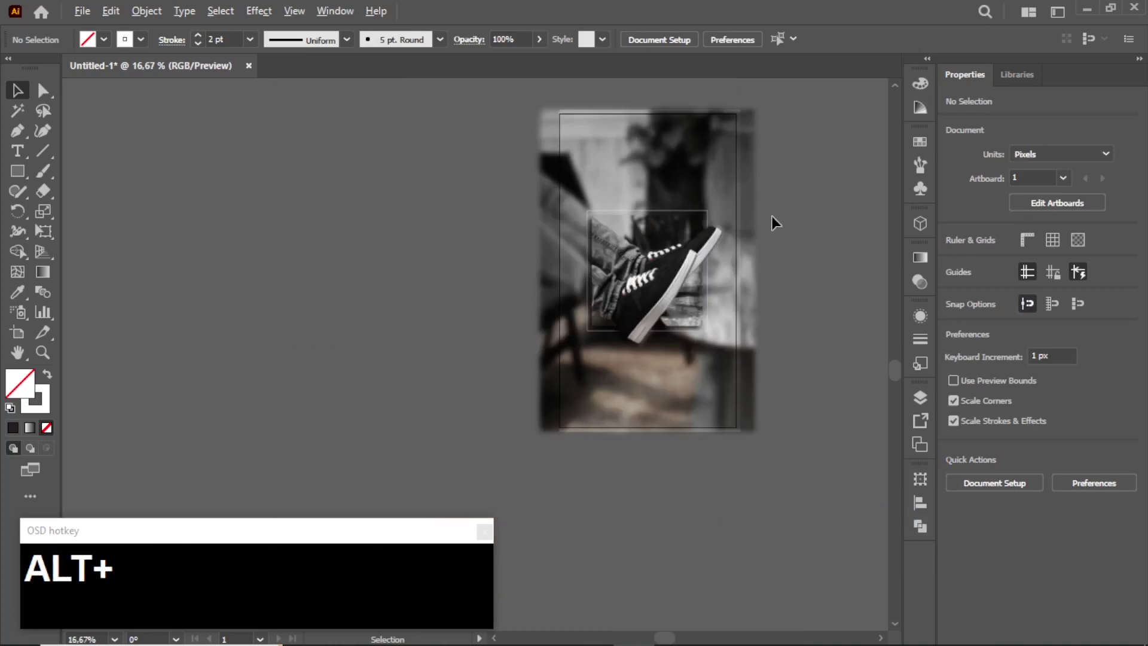
{"action": "scroll", "coordinate": [771, 216], "scroll_direction": "up", "scroll_amount": 1}
{"action": "scroll", "coordinate": [709, 329], "scroll_direction": "down", "scroll_amount": 1}
{"action": "scroll", "coordinate": [755, 238], "scroll_direction": "up", "scroll_amount": 1}
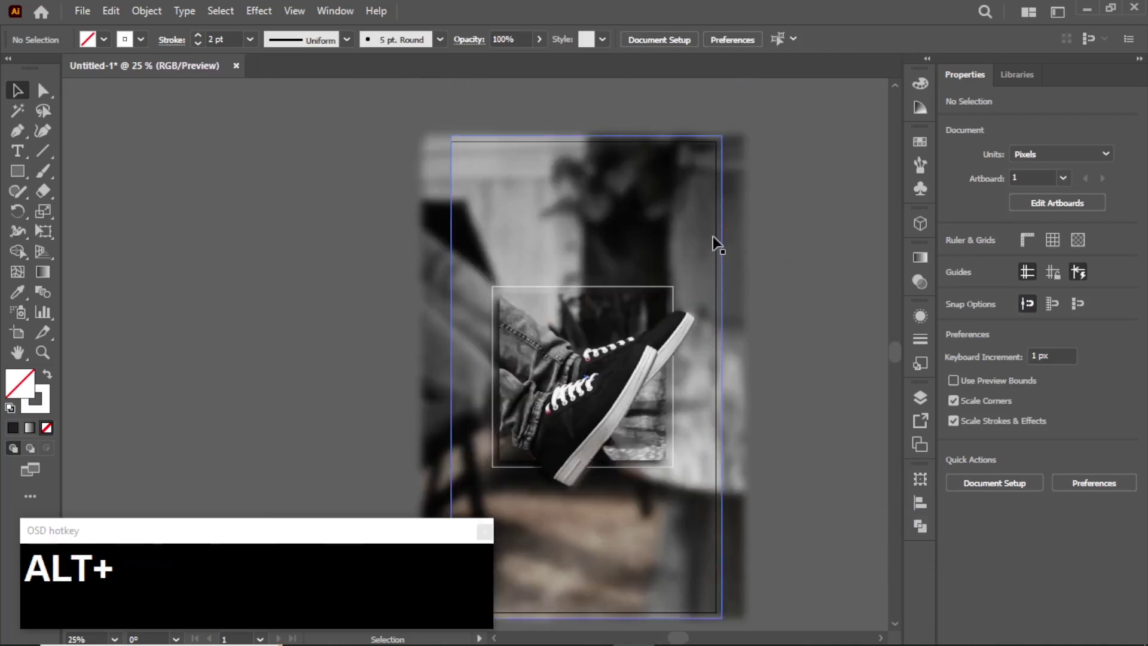
{"action": "scroll", "coordinate": [712, 236], "scroll_direction": "up", "scroll_amount": 1}
{"action": "scroll", "coordinate": [760, 149], "scroll_direction": "down", "scroll_amount": 1}
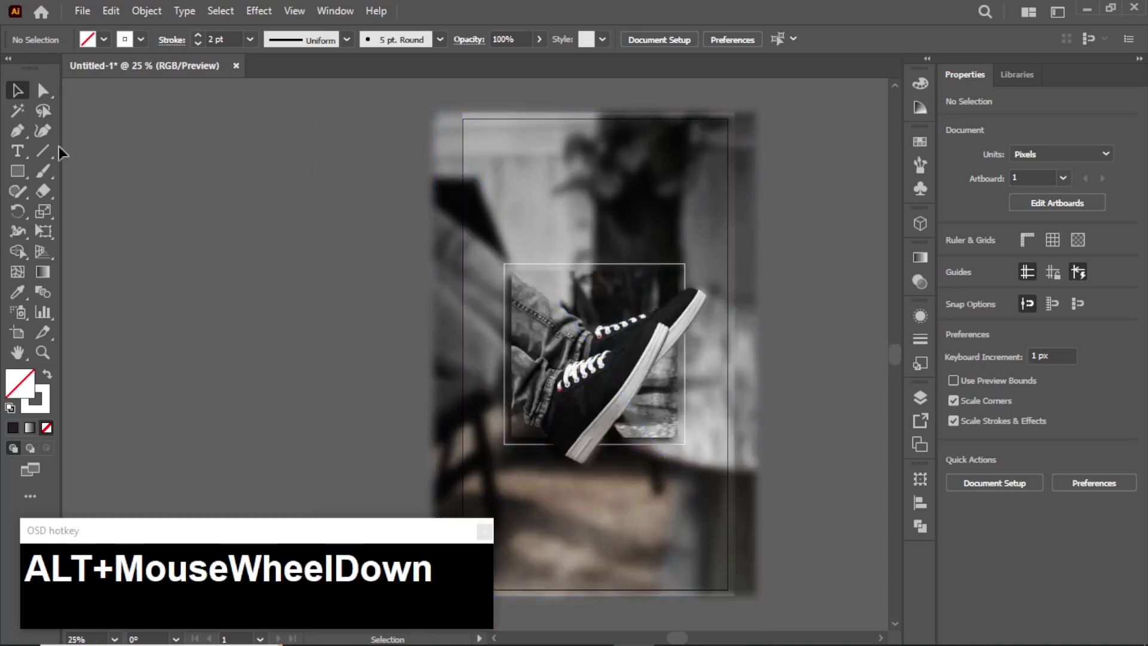
{"action": "left_click", "coordinate": [17, 152]}
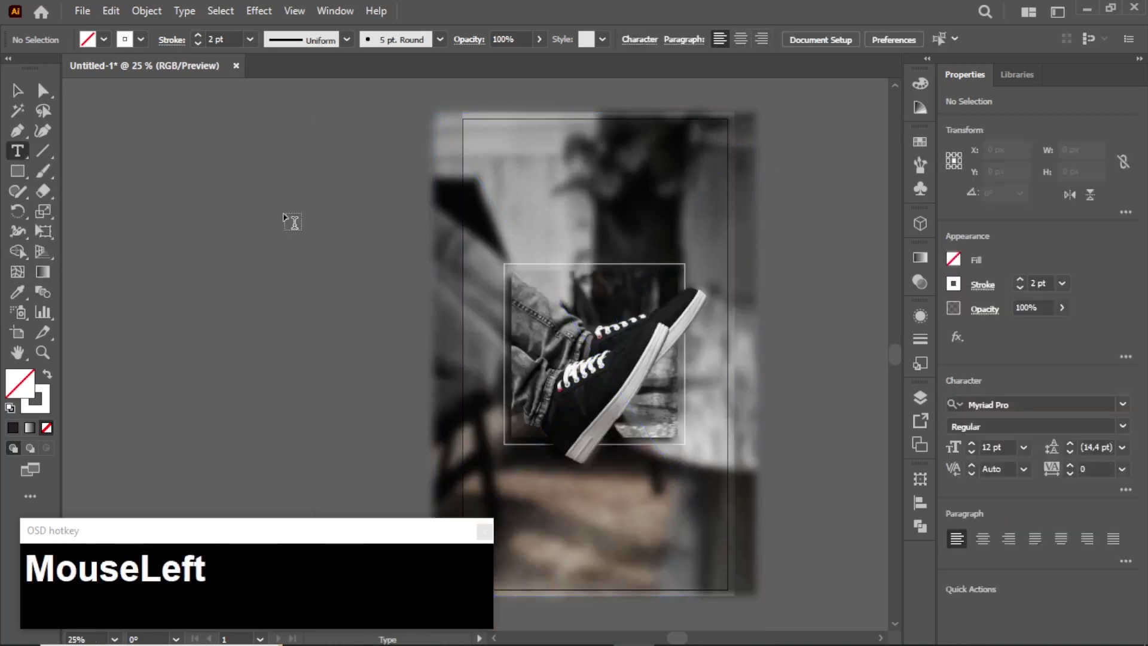
{"action": "left_click", "coordinate": [284, 212]}
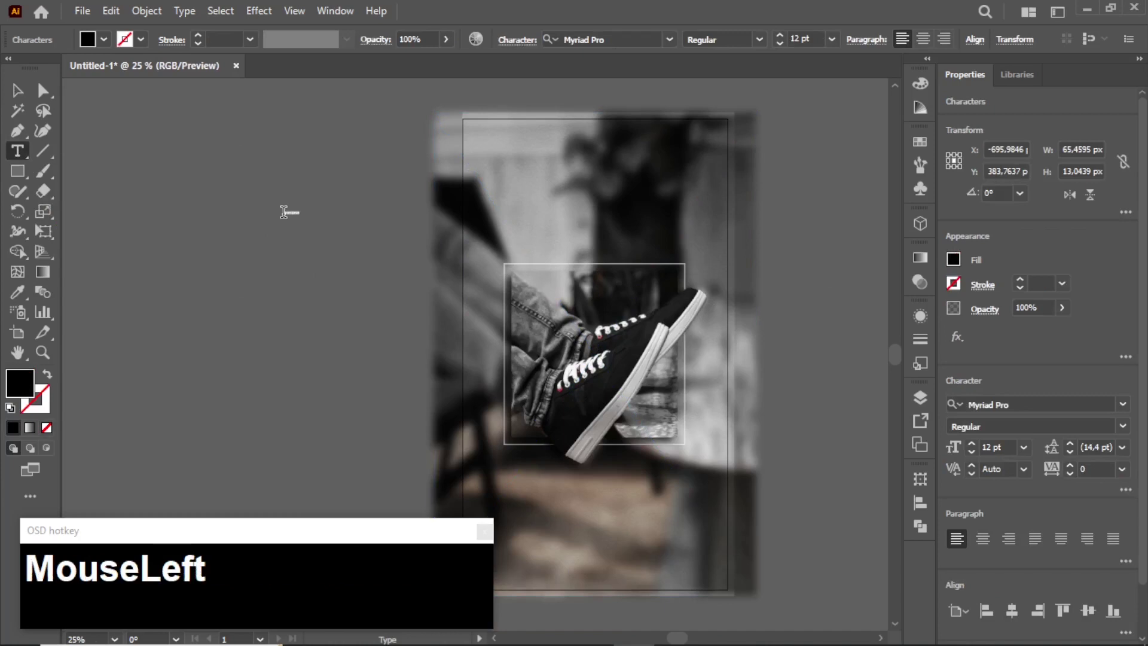
{"action": "type", "text": "new"}
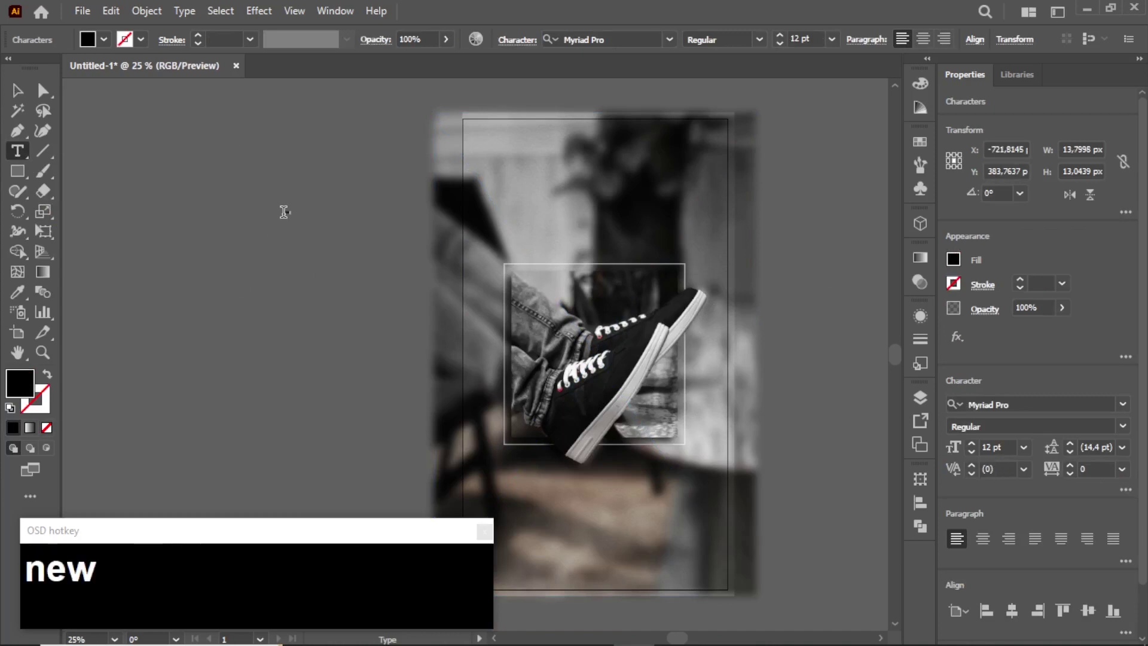
{"action": "type", "text": "_arrival"}
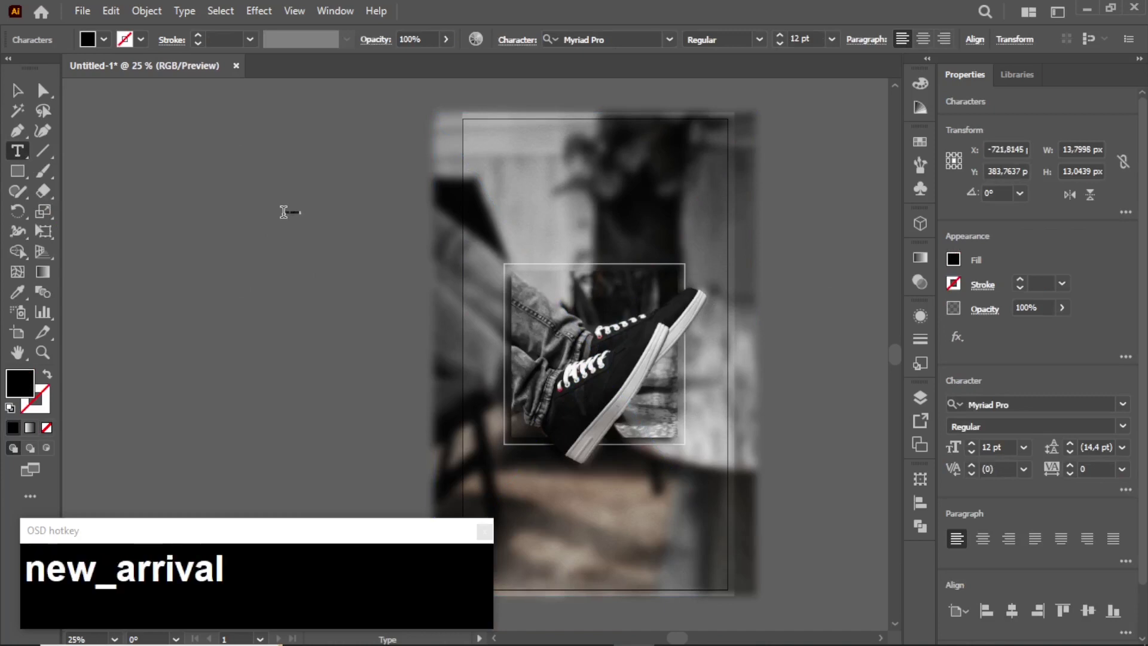
{"action": "left_click", "coordinate": [16, 93]}
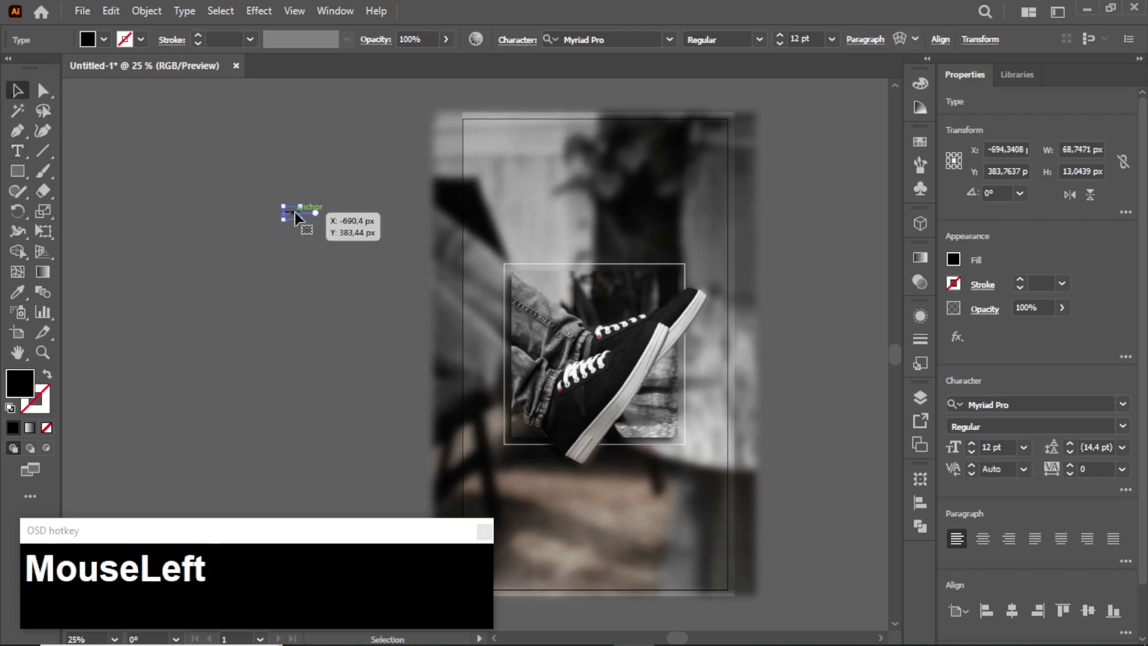
Move the "NEW ARRIVAL" text just above the white square frame and enlarge it to about 118 pt.
{"action": "left_click_drag", "start_coordinate": [301, 209], "coordinate": [490, 136]}
{"action": "left_click_drag", "start_coordinate": [343, 206], "coordinate": [669, 223]}
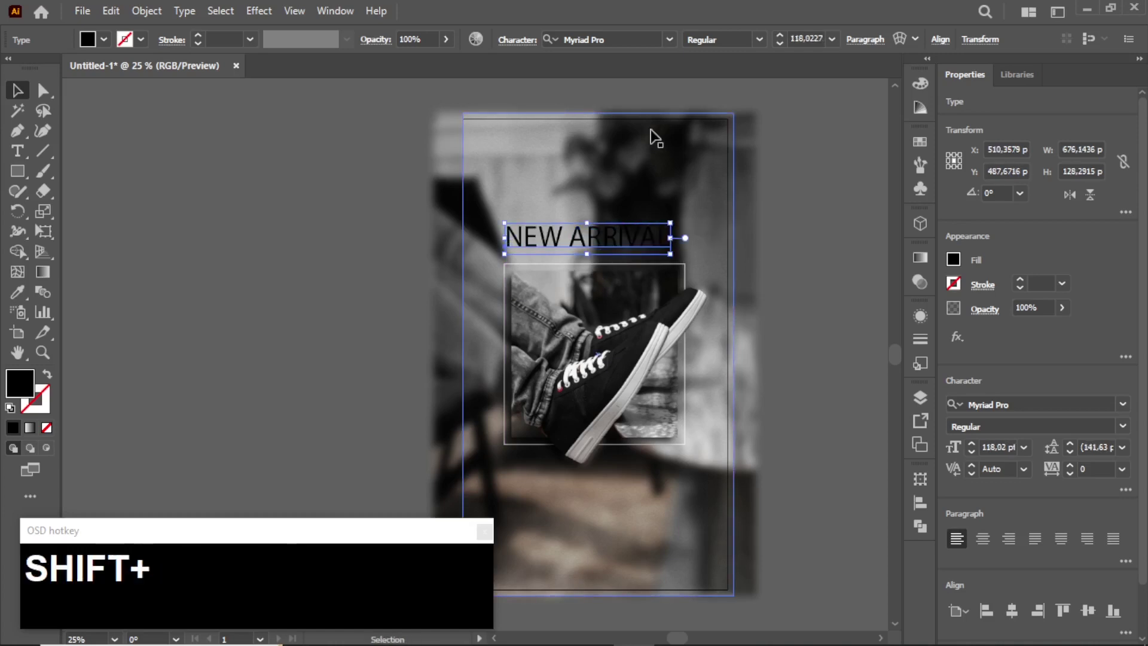
Try Bahnschrift on the heading and settle on Bebas Neue Regular as its font.
{"action": "left_click", "coordinate": [669, 38]}
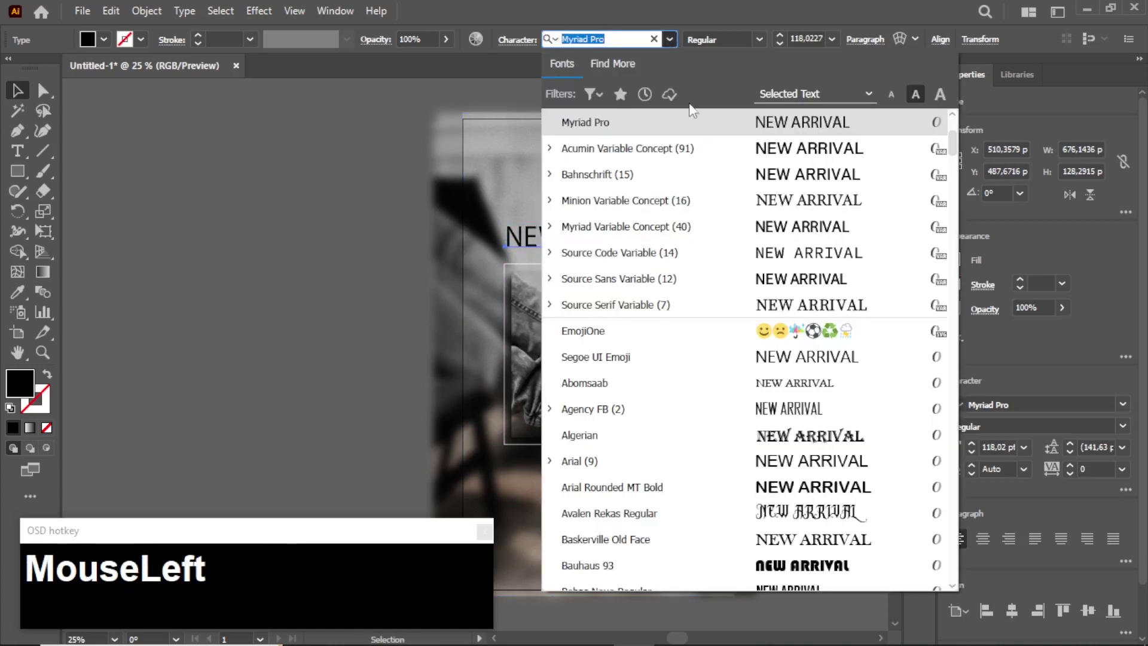
{"action": "left_click", "coordinate": [704, 178]}
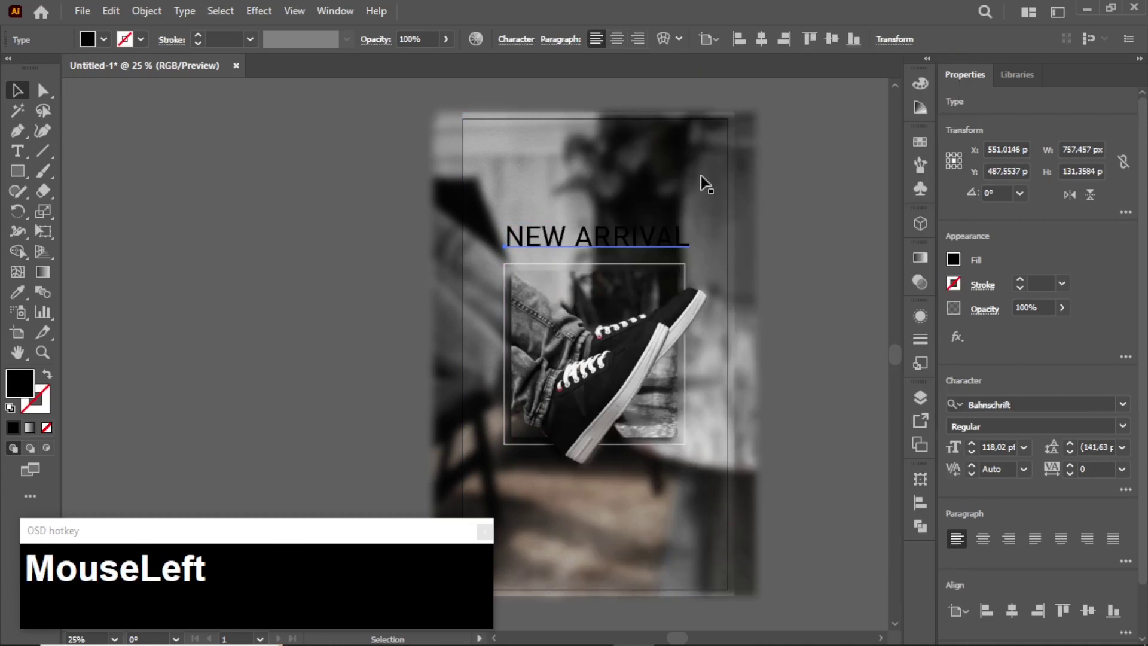
{"action": "left_click", "coordinate": [512, 39]}
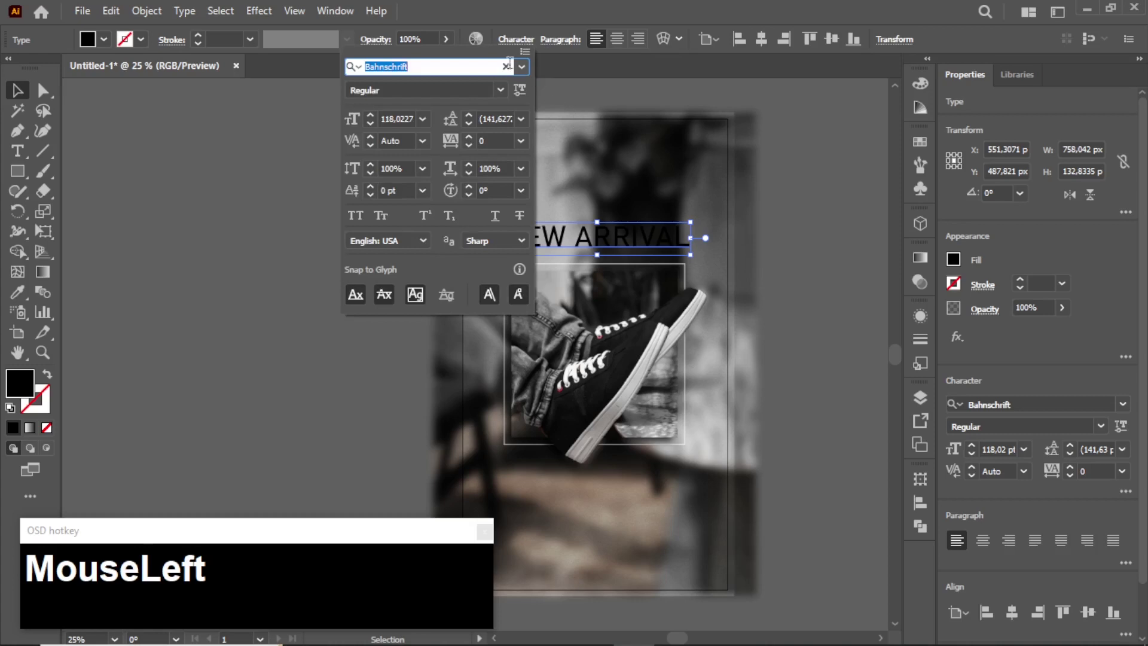
{"action": "left_click", "coordinate": [522, 66]}
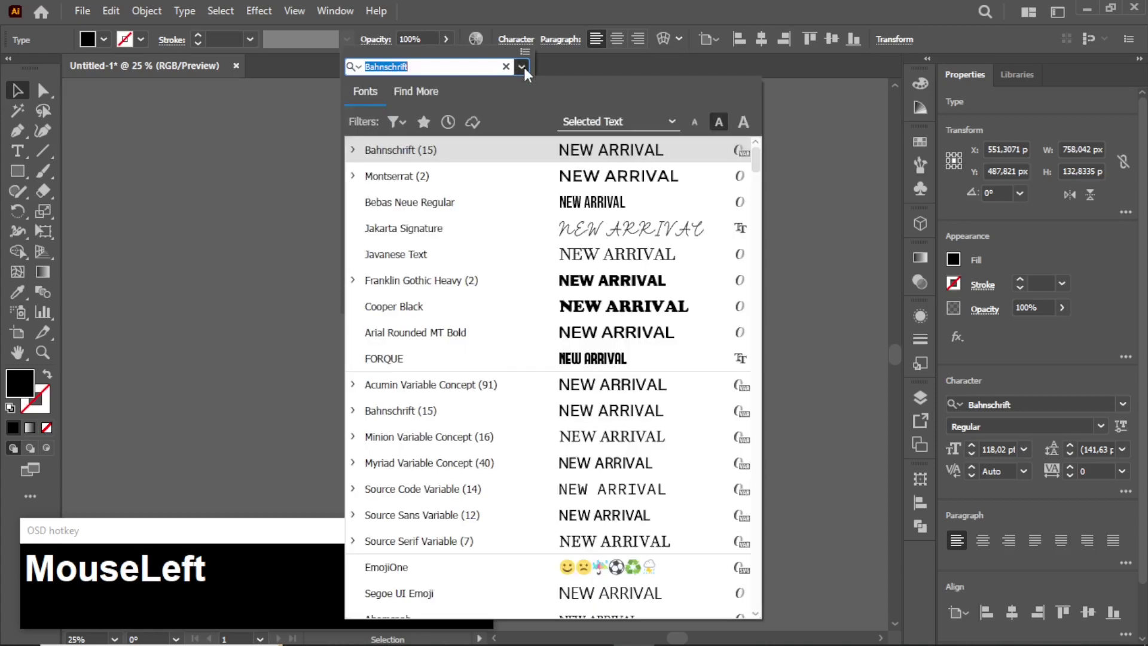
{"action": "left_click", "coordinate": [591, 203]}
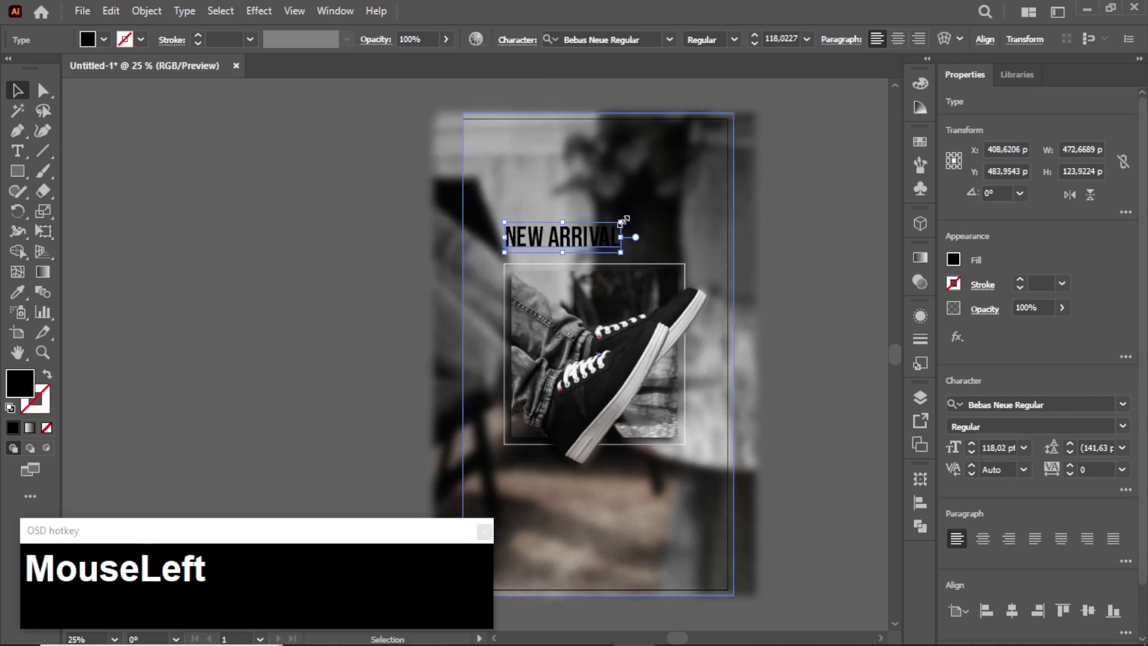
Scale the heading up to match the white frame's width, about 735 px.
{"action": "left_click_drag", "start_coordinate": [624, 220], "coordinate": [685, 205]}
{"action": "left_click", "coordinate": [789, 246]}
{"action": "left_click", "coordinate": [634, 230]}
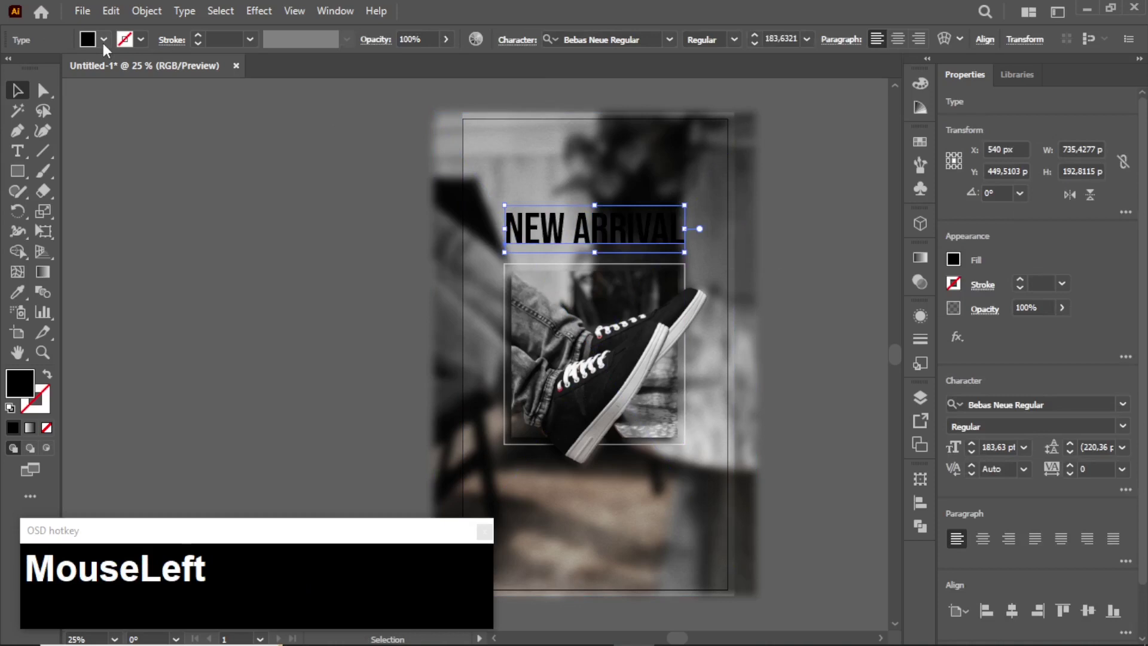
Fill the "NEW ARRIVAL" heading with the light orange swatch.
{"action": "left_click", "coordinate": [103, 39]}
{"action": "left_click", "coordinate": [10, 80]}
{"action": "left_click", "coordinate": [154, 231]}
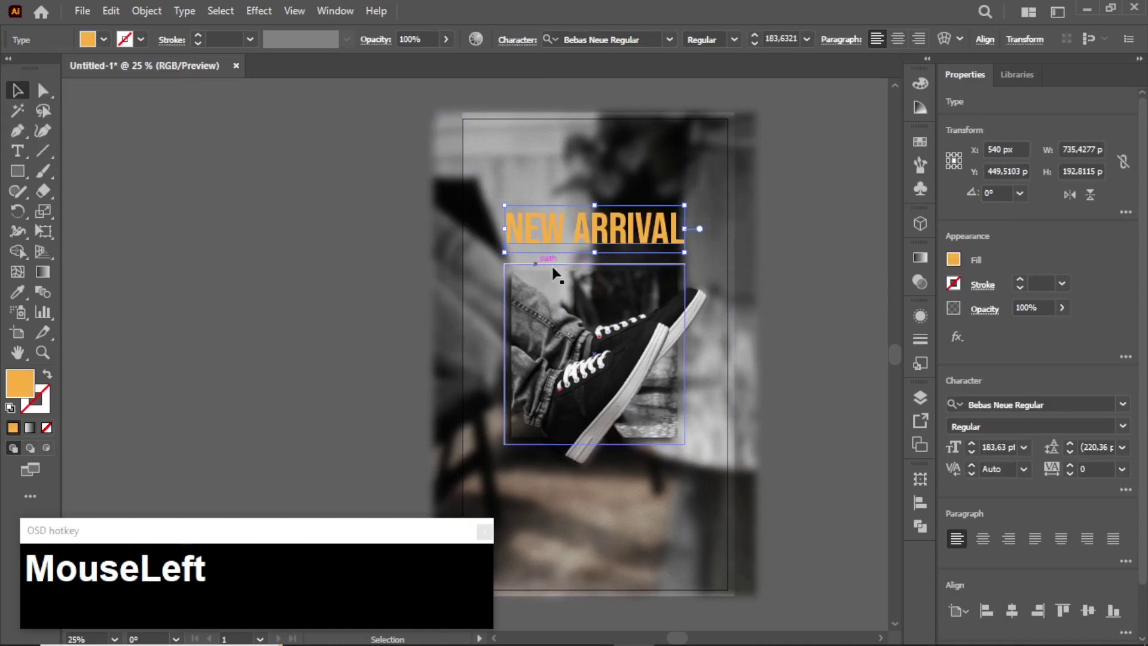
Lower the heading so it sits closer to the top edge of the white frame, and deselect it.
{"action": "scroll", "coordinate": [586, 231], "scroll_direction": "up", "scroll_amount": 3}
{"action": "left_click_drag", "start_coordinate": [586, 231], "coordinate": [583, 262]}
{"action": "scroll", "coordinate": [485, 155], "scroll_direction": "down", "scroll_amount": 2}
{"action": "left_click", "coordinate": [289, 202]}
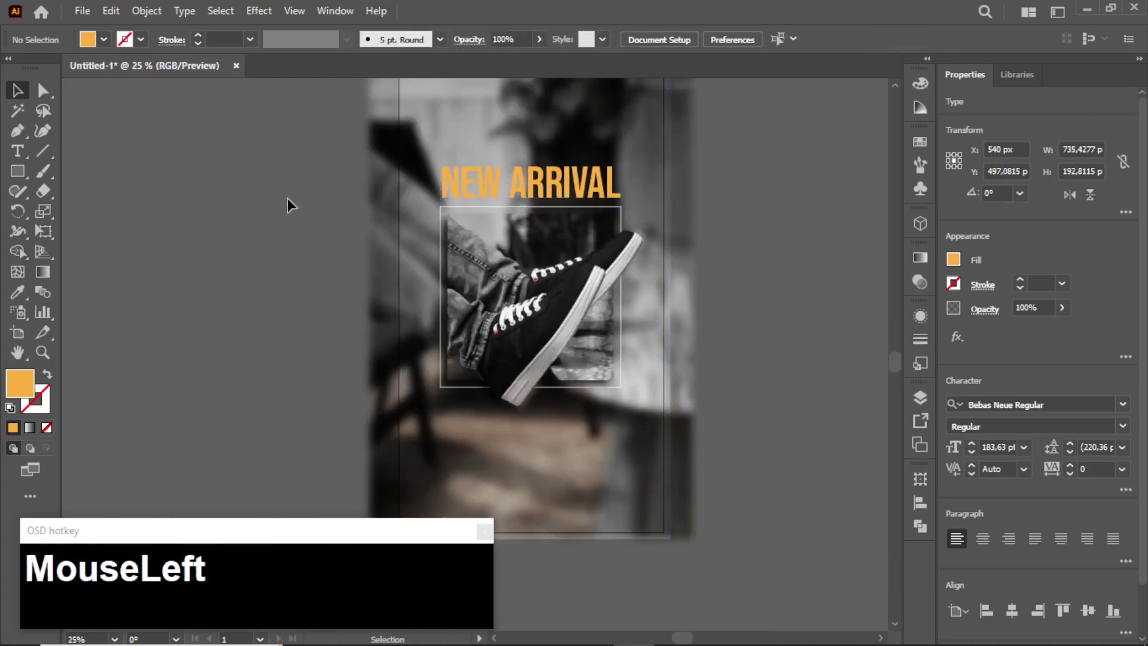
Draw an orange rectangle about 405 x 123 px below the shoe and round all its corners into a button shape.
{"action": "scroll", "coordinate": [310, 295], "scroll_direction": "down", "scroll_amount": 3}
{"action": "scroll", "coordinate": [157, 276], "scroll_direction": "up", "scroll_amount": 2}
{"action": "left_click", "coordinate": [17, 171]}
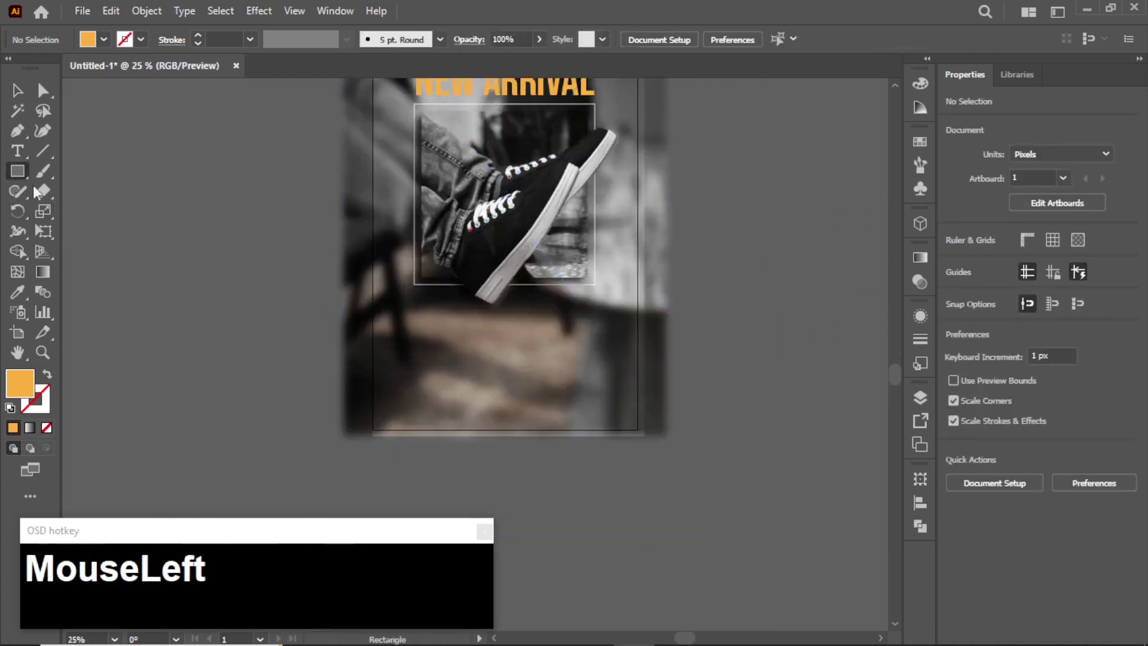
{"action": "left_click_drag", "start_coordinate": [462, 353], "coordinate": [561, 382]}
{"action": "scroll", "coordinate": [478, 373], "scroll_direction": "up", "scroll_amount": 2}
{"action": "scroll", "coordinate": [478, 373], "scroll_direction": "up", "scroll_amount": 1}
{"action": "left_click_drag", "start_coordinate": [446, 331], "coordinate": [464, 335]}
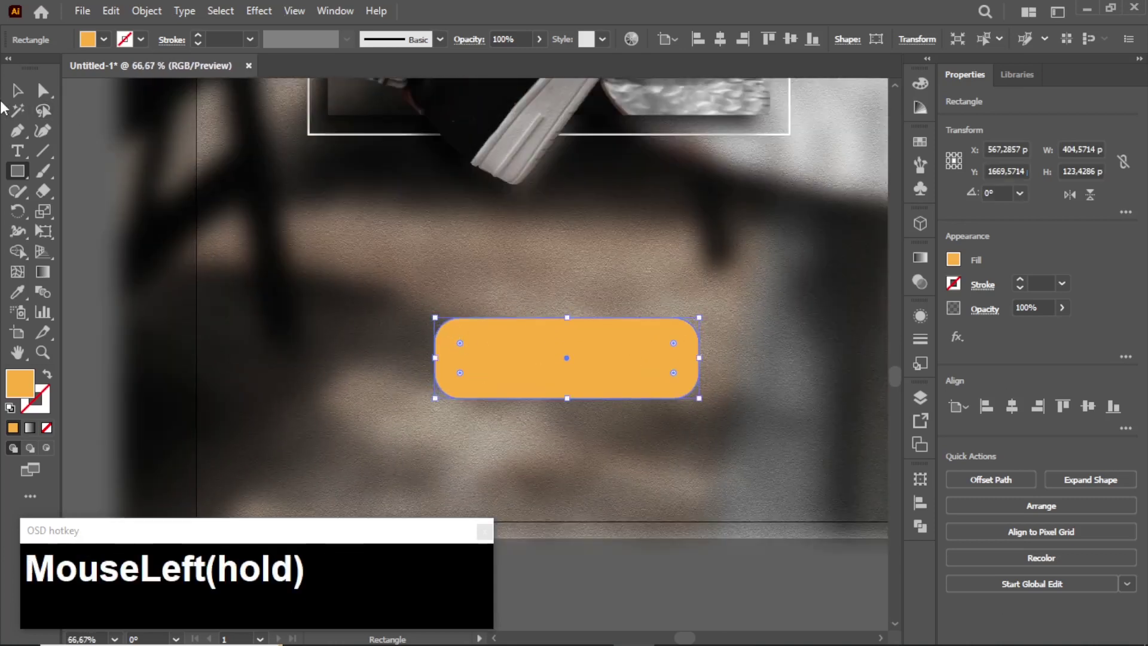
Give the rounded rectangle a linear orange-to-black gradient fill, removing the white color stop.
{"action": "left_click", "coordinate": [17, 90]}
{"action": "left_click", "coordinate": [921, 257]}
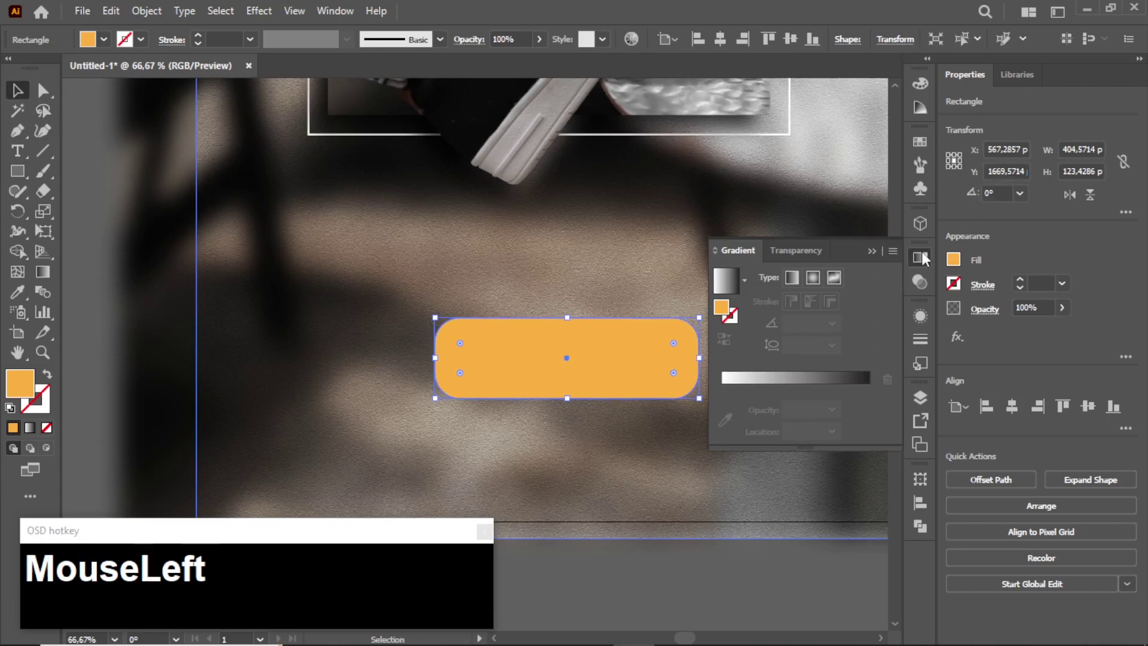
{"action": "left_click", "coordinate": [744, 385]}
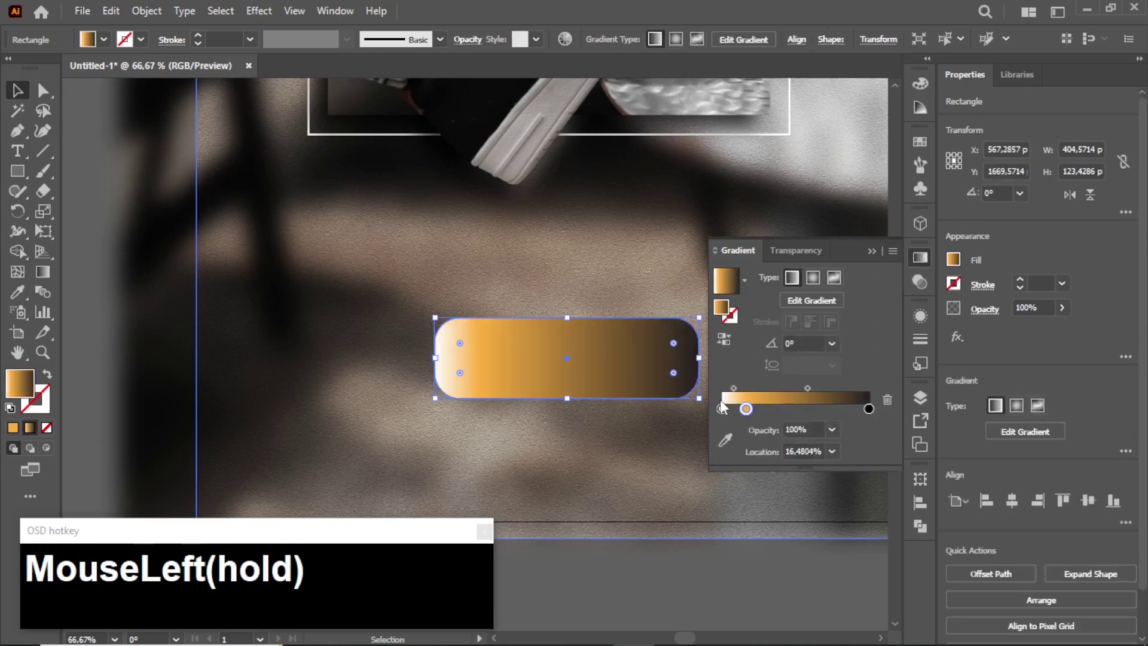
{"action": "mouse_move", "coordinate": [721, 408]}
{"action": "left_mouse_down"}
{"action": "mouse_move", "coordinate": [721, 436]}
{"action": "mouse_move", "coordinate": [713, 416]}
{"action": "left_mouse_up"}
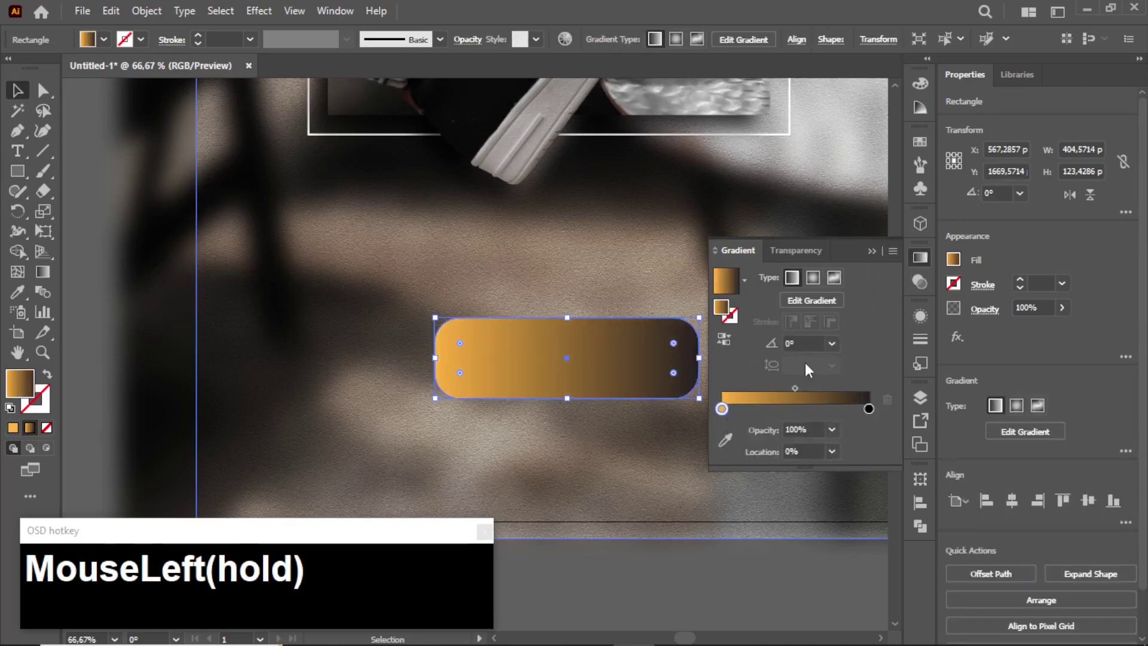
{"action": "left_click", "coordinate": [870, 252]}
Redirect the button's gradient diagonally, from orange near its upper right to black beyond its lower left.
{"action": "left_click", "coordinate": [43, 272]}
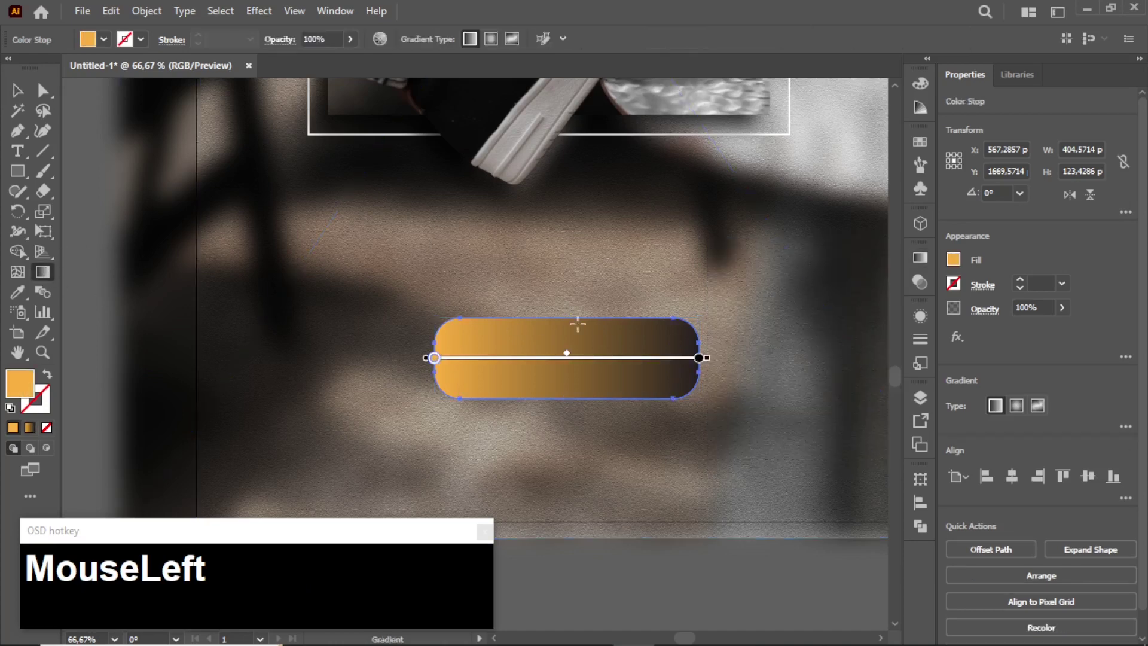
{"action": "left_click_drag", "start_coordinate": [714, 306], "coordinate": [303, 441]}
{"action": "left_click_drag", "start_coordinate": [625, 324], "coordinate": [297, 435]}
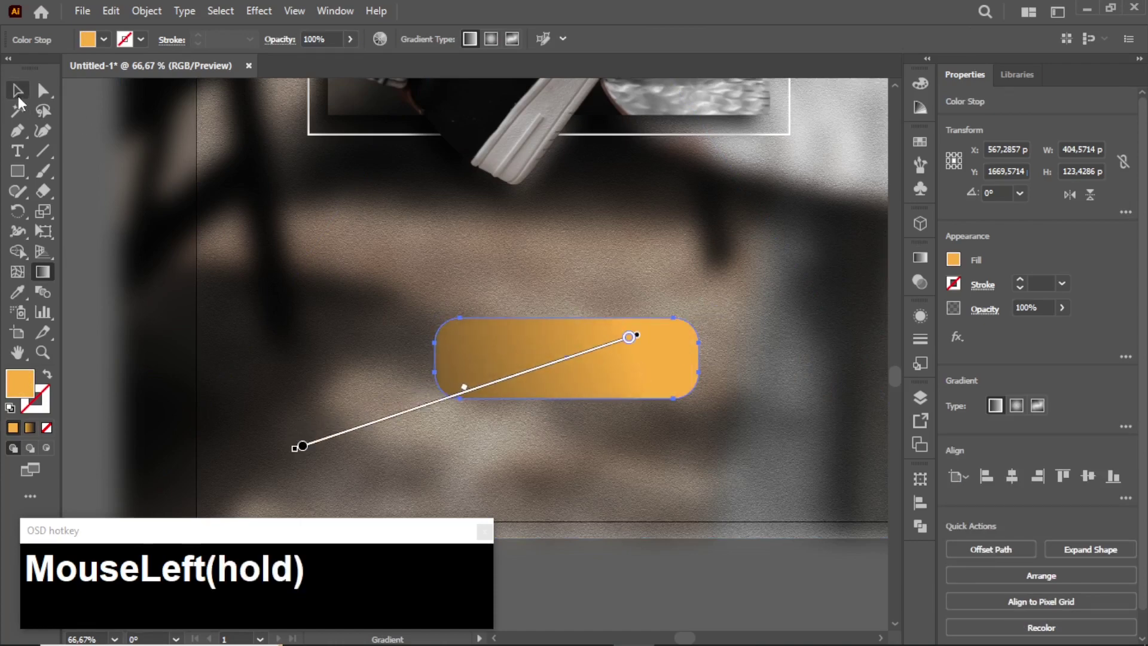
{"action": "left_click", "coordinate": [17, 91]}
{"action": "left_click", "coordinate": [538, 218]}
{"action": "scroll", "coordinate": [538, 217], "scroll_direction": "down", "scroll_amount": 2, "text": "alt"}
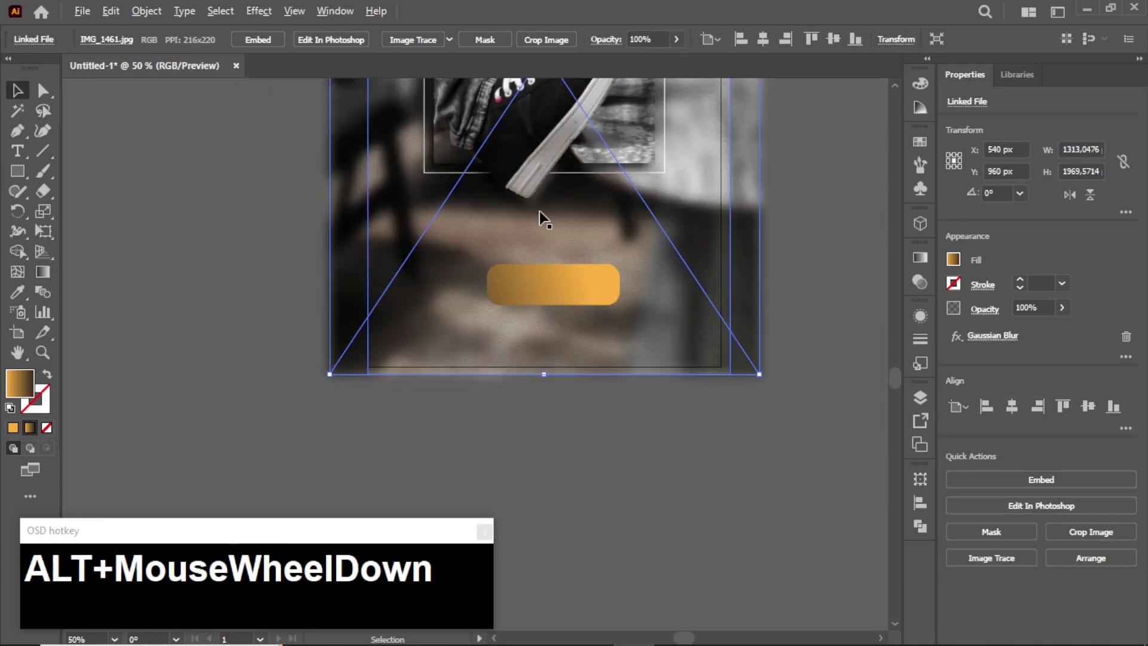
{"action": "left_click", "coordinate": [210, 231]}
Duplicate the gradient button with an offset of about 3 px left and 2 px down.
{"action": "scroll", "coordinate": [517, 299], "scroll_direction": "up", "scroll_amount": 2, "text": "alt"}
{"action": "left_click", "coordinate": [586, 286]}
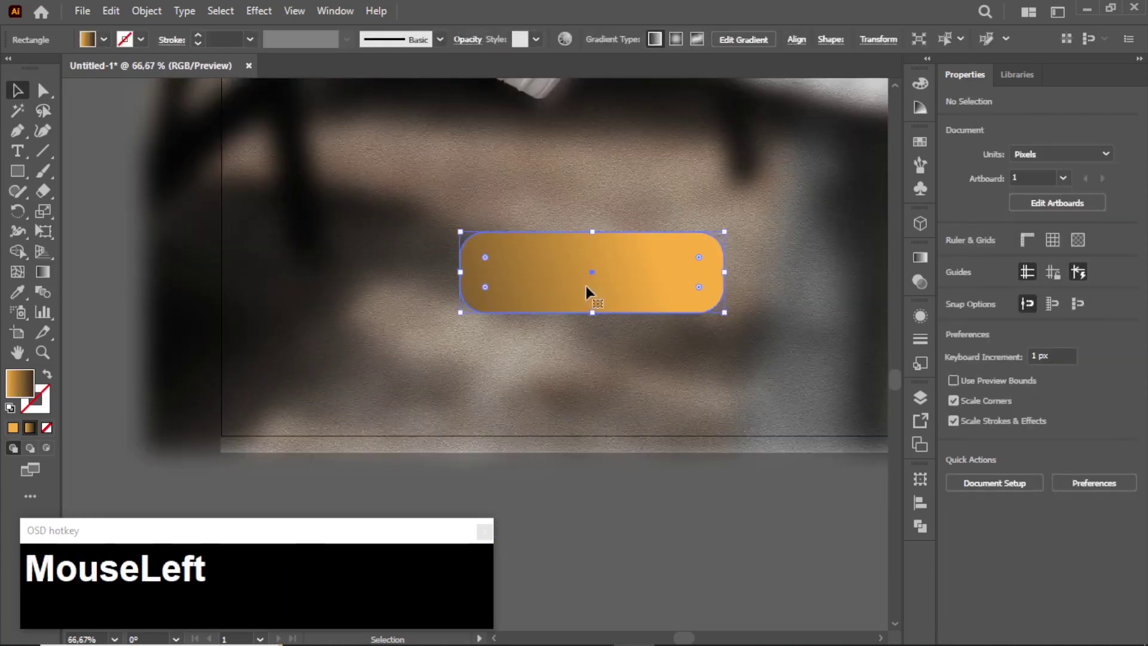
{"action": "scroll", "coordinate": [526, 299], "scroll_direction": "up", "scroll_amount": 1, "text": "alt"}
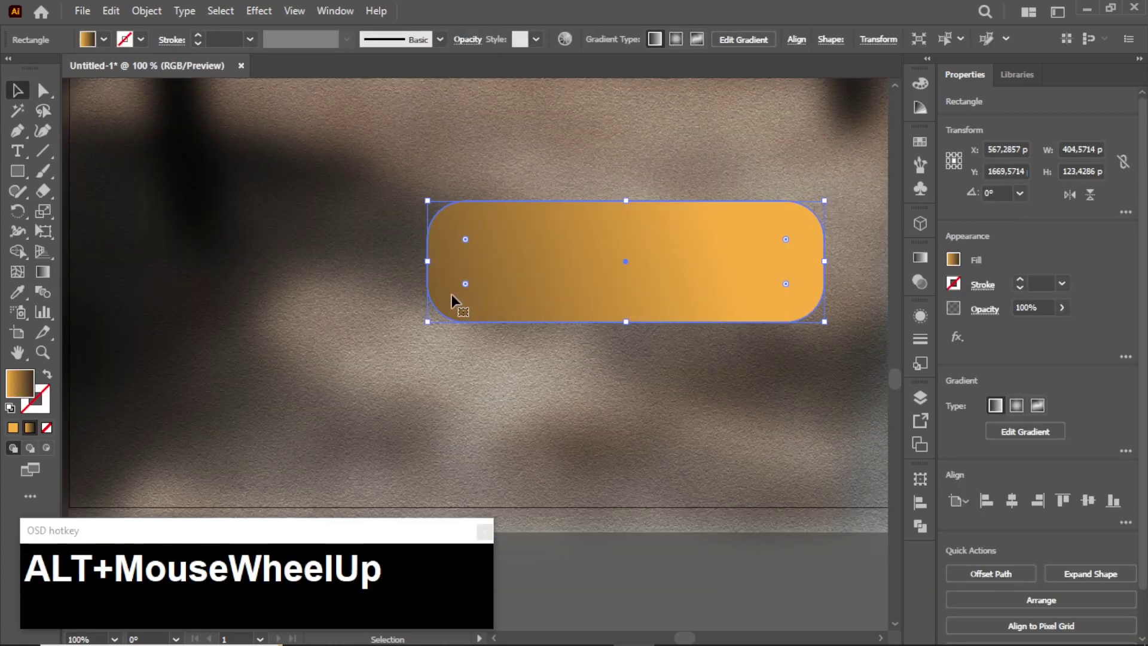
{"action": "scroll", "coordinate": [452, 299], "scroll_direction": "up", "scroll_amount": 2, "text": "alt"}
{"action": "left_click_drag", "start_coordinate": [446, 294], "coordinate": [439, 297], "text": "alt"}
Change the duplicate button's fill to solid orange and lighten it to a pale orange.
{"action": "left_click", "coordinate": [105, 40]}
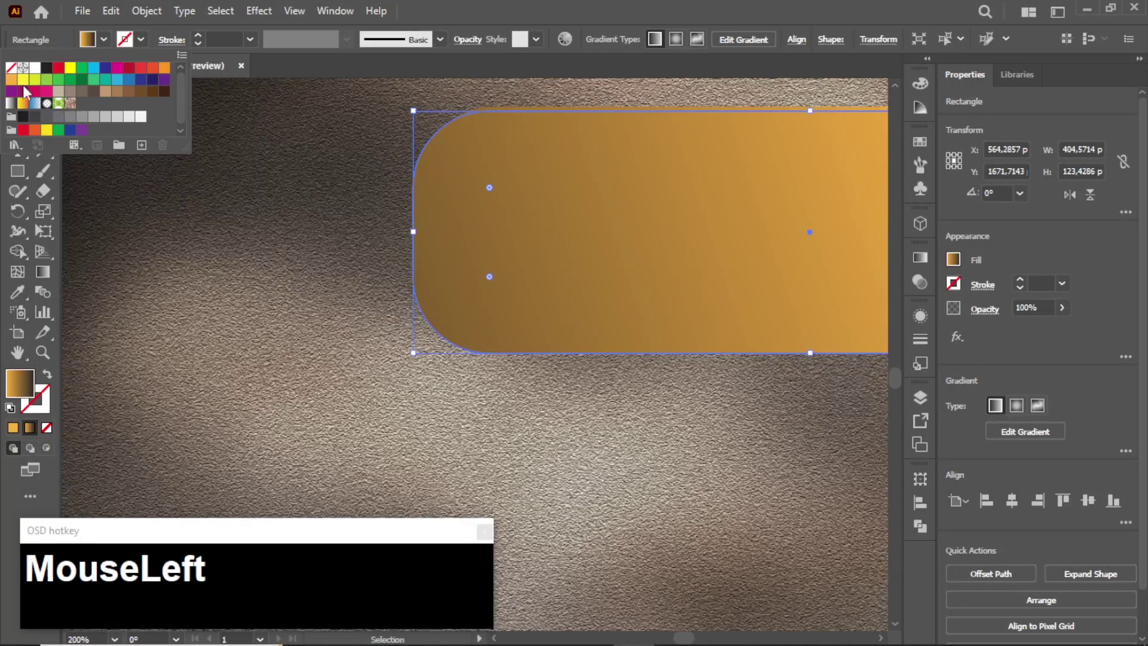
{"action": "left_click", "coordinate": [8, 76]}
{"action": "left_click", "coordinate": [249, 274]}
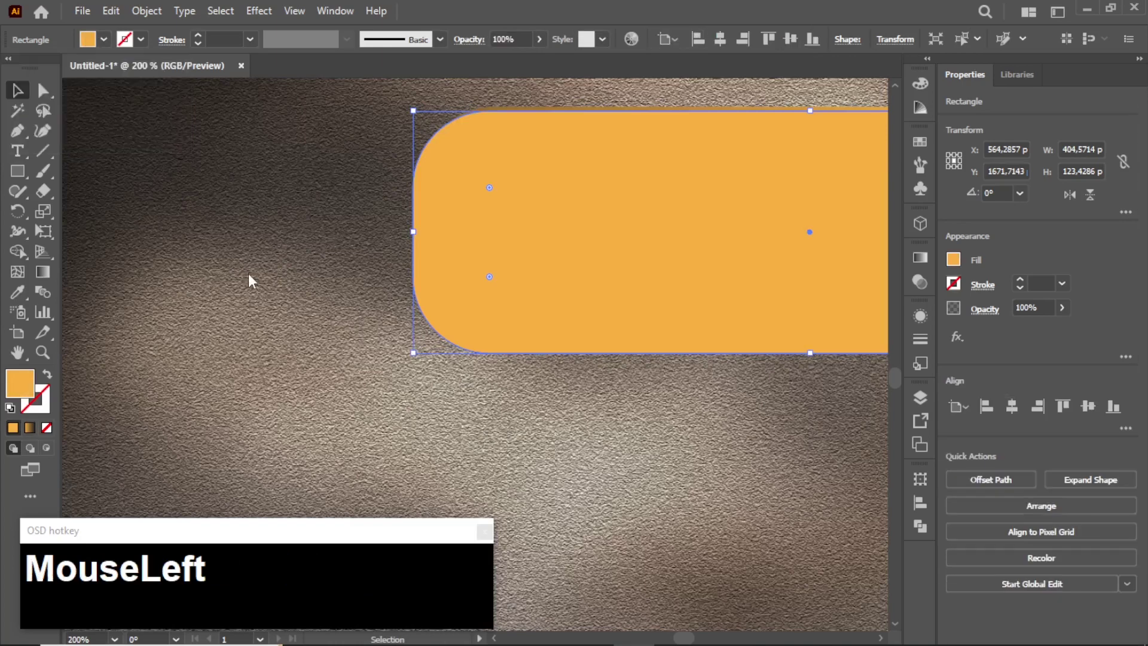
{"action": "double_click", "coordinate": [22, 382]}
{"action": "left_click_drag", "start_coordinate": [742, 258], "coordinate": [694, 248]}
{"action": "left_click", "coordinate": [970, 260]}
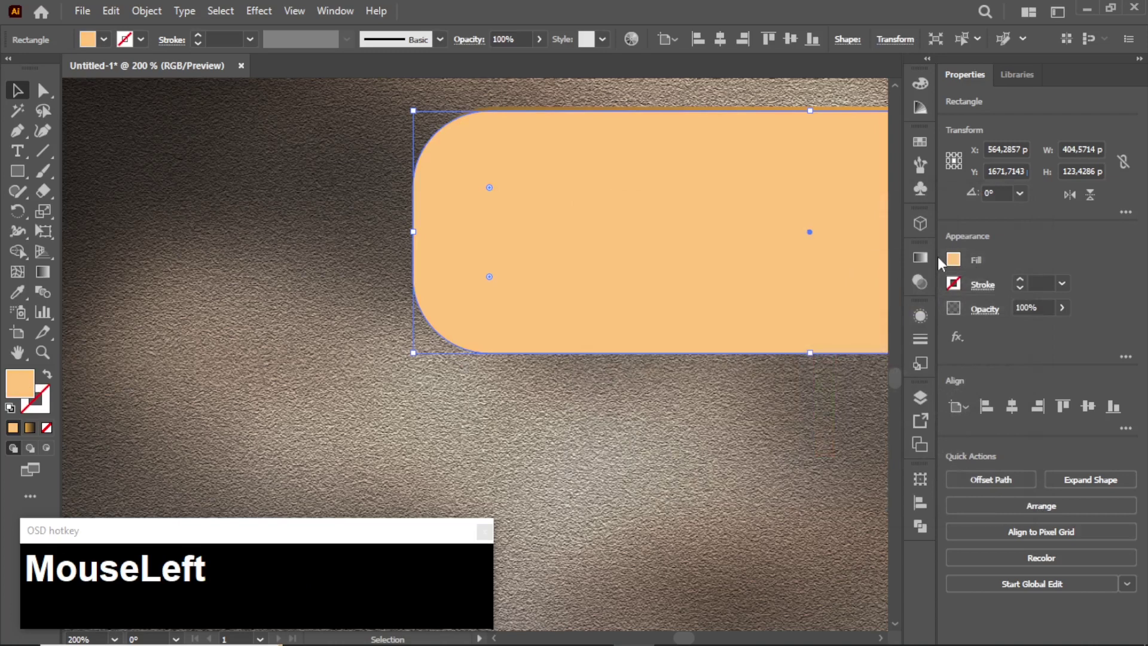
Send the pale orange duplicate one level backward, behind the gradient button.
{"action": "right_click", "coordinate": [629, 213]}
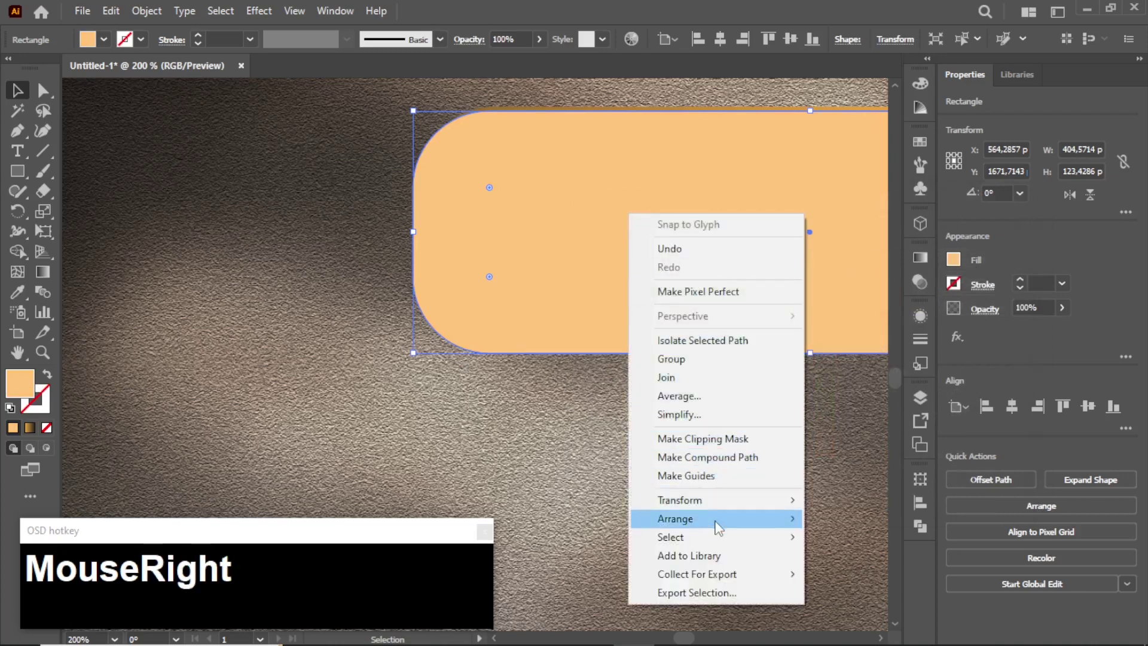
{"action": "mouse_move", "coordinate": [738, 519]}
{"action": "left_click", "coordinate": [848, 552]}
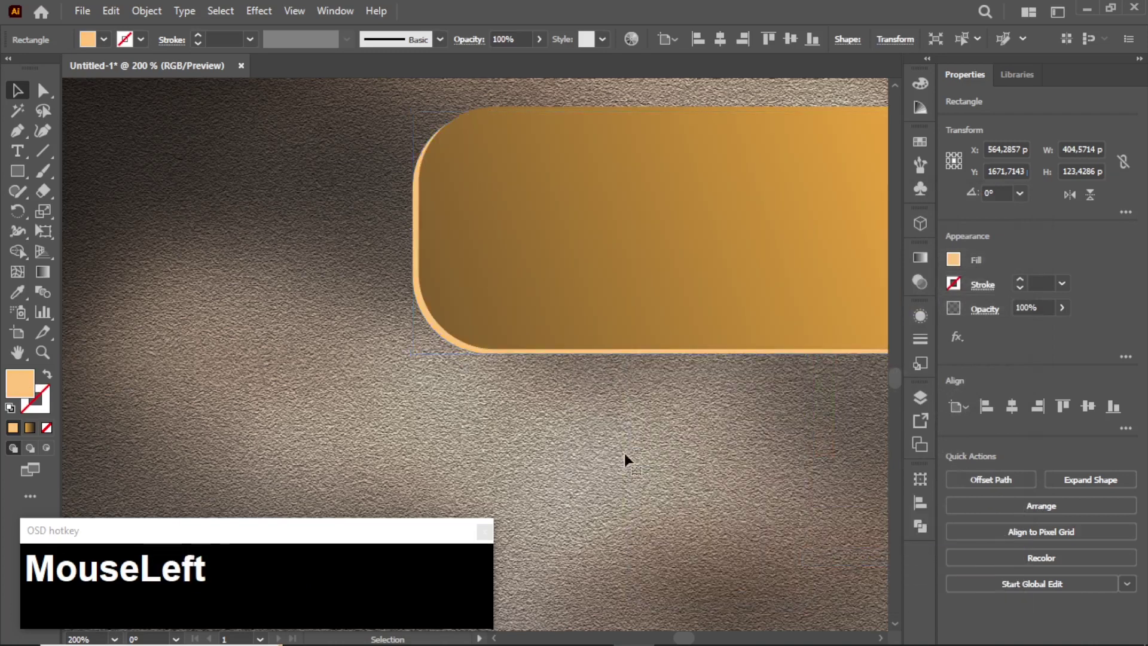
Nudge the pale orange duplicate slightly up and right, leaving only a thin edge showing around the gradient button.
{"action": "left_click", "coordinate": [625, 454]}
{"action": "scroll", "coordinate": [354, 329], "scroll_direction": "down", "scroll_amount": 3}
{"action": "scroll", "coordinate": [382, 334], "scroll_direction": "up", "scroll_amount": 2}
{"action": "scroll", "coordinate": [383, 330], "scroll_direction": "up", "scroll_amount": 4}
{"action": "mouse_move", "coordinate": [391, 316]}
{"action": "left_mouse_down"}
{"action": "mouse_move", "coordinate": [409, 321]}
{"action": "mouse_move", "coordinate": [401, 311]}
{"action": "left_mouse_up"}
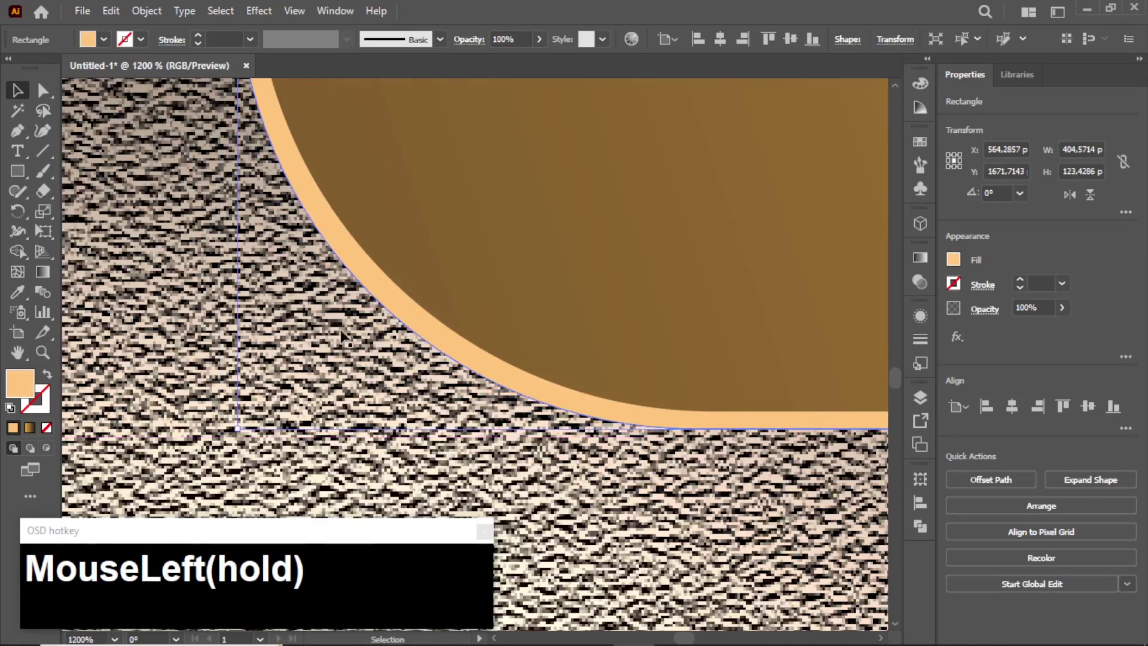
{"action": "scroll", "coordinate": [307, 329], "scroll_direction": "down", "scroll_amount": 6}
{"action": "scroll", "coordinate": [604, 376], "scroll_direction": "down", "scroll_amount": 1}
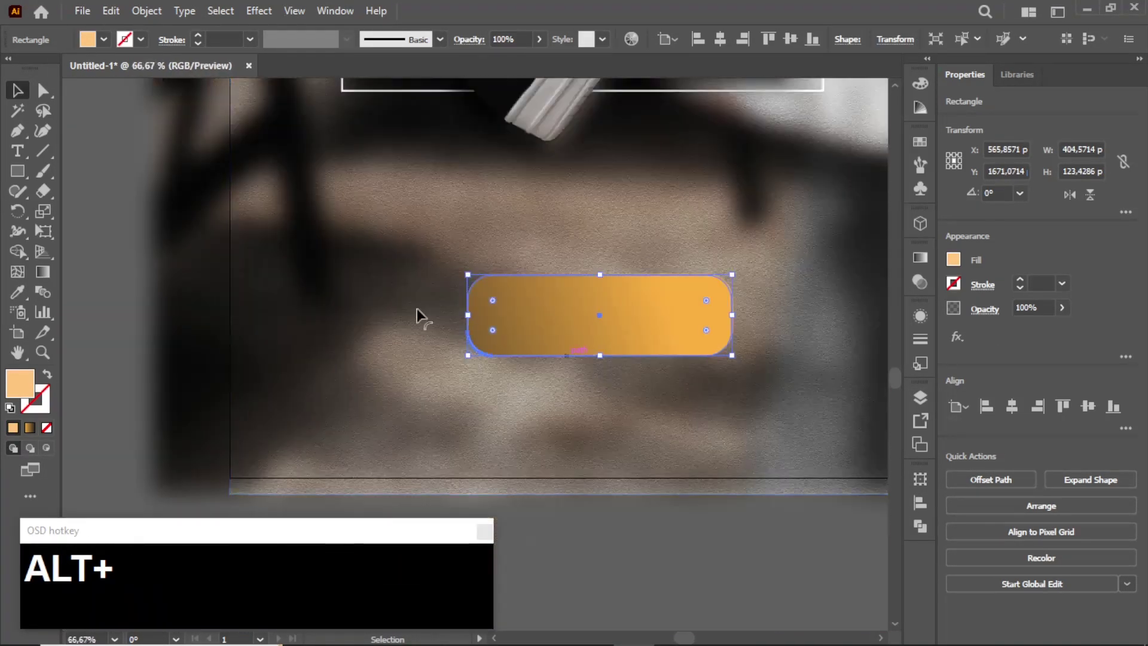
{"action": "left_click", "coordinate": [107, 258]}
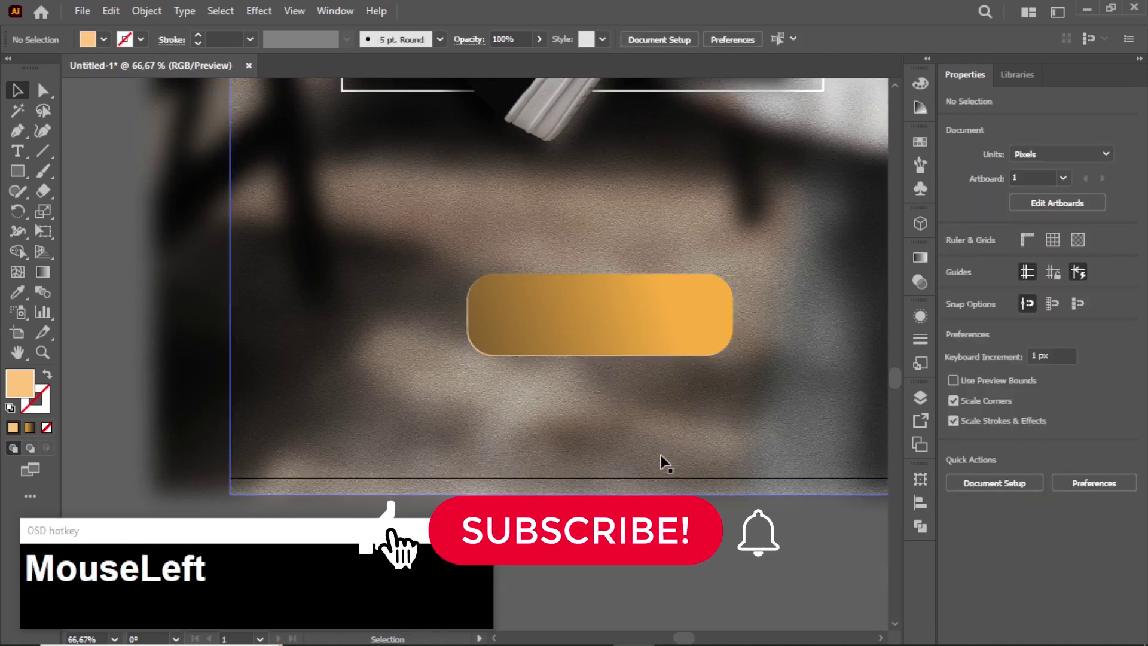
Apply a black Multiply drop shadow to the pale orange duplicate: 75% opacity, X offset -20 px, Y offset 20 px, blur 14 px.
{"action": "scroll", "coordinate": [568, 408], "scroll_direction": "up", "scroll_amount": 3}
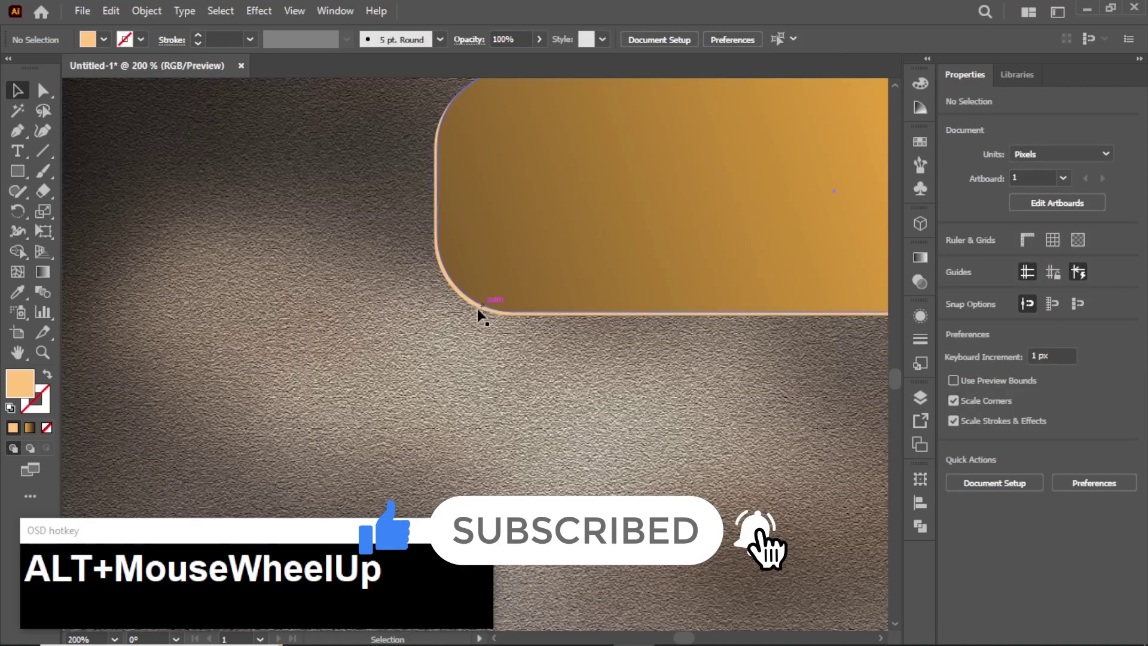
{"action": "left_click", "coordinate": [477, 309]}
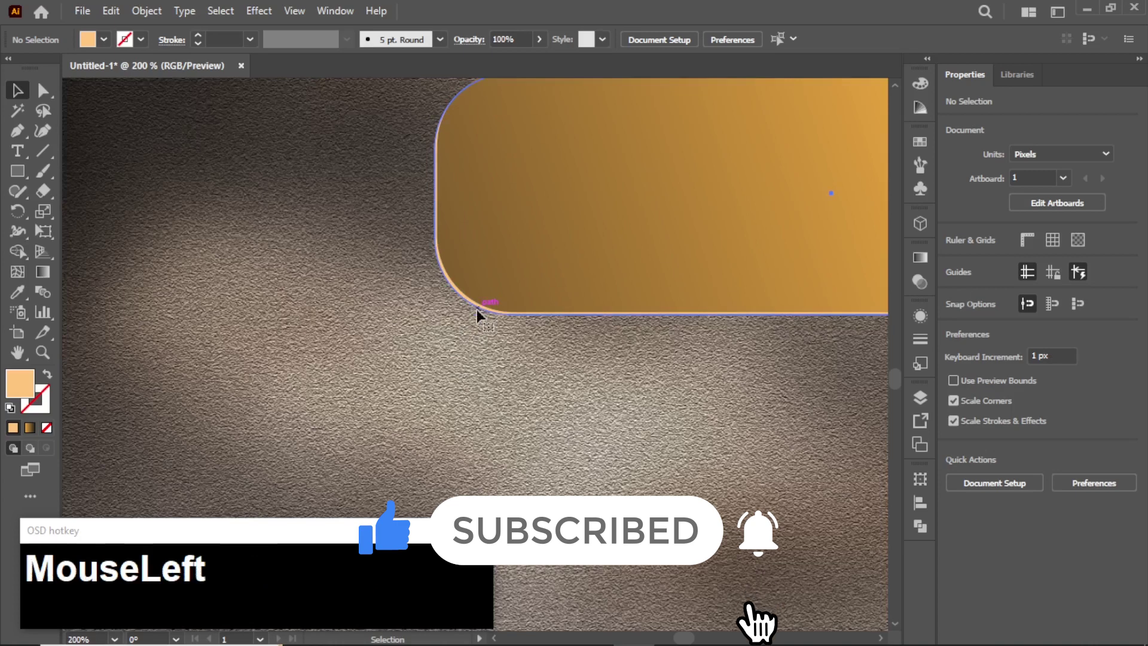
{"action": "left_click", "coordinate": [269, 10]}
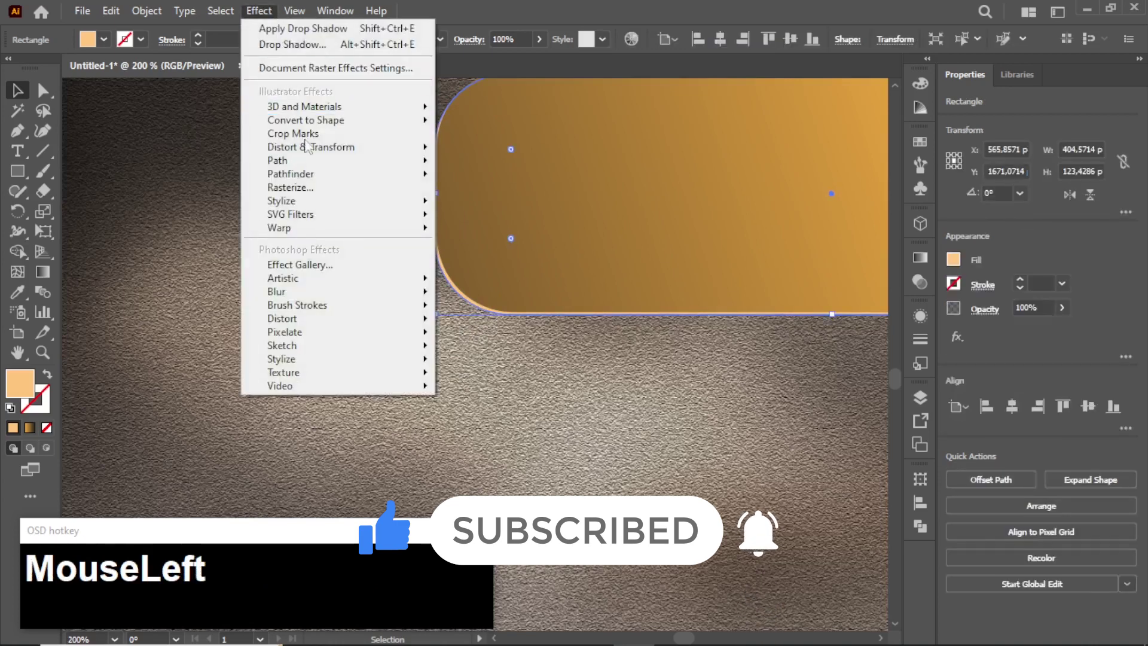
{"action": "mouse_move", "coordinate": [330, 296]}
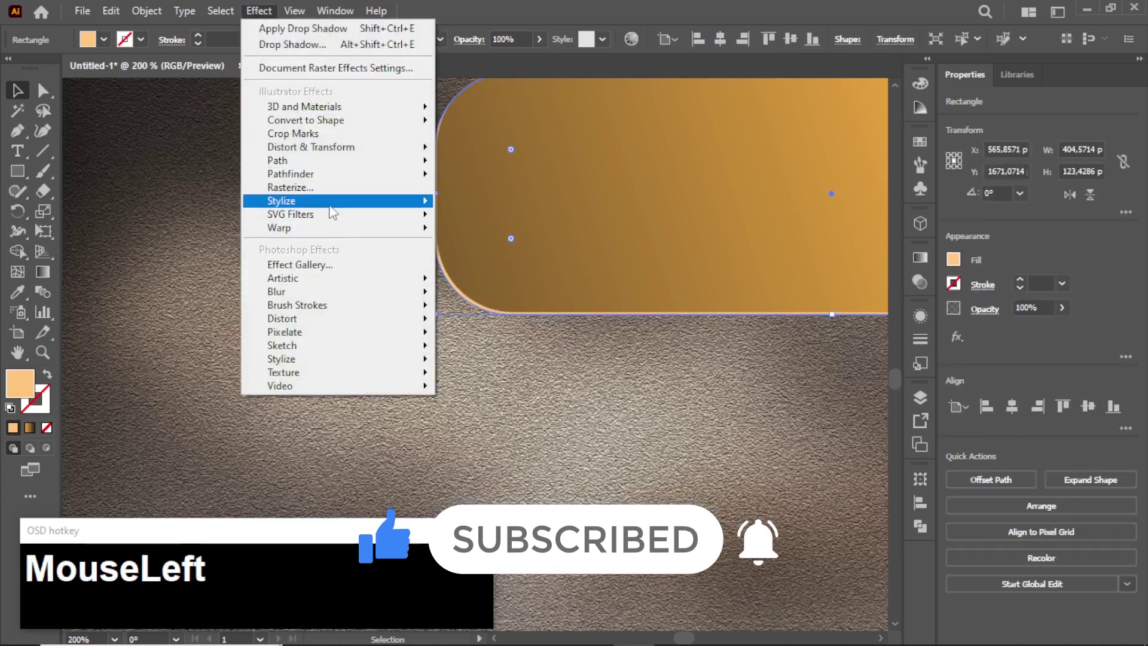
{"action": "mouse_move", "coordinate": [377, 202]}
{"action": "left_click", "coordinate": [472, 206]}
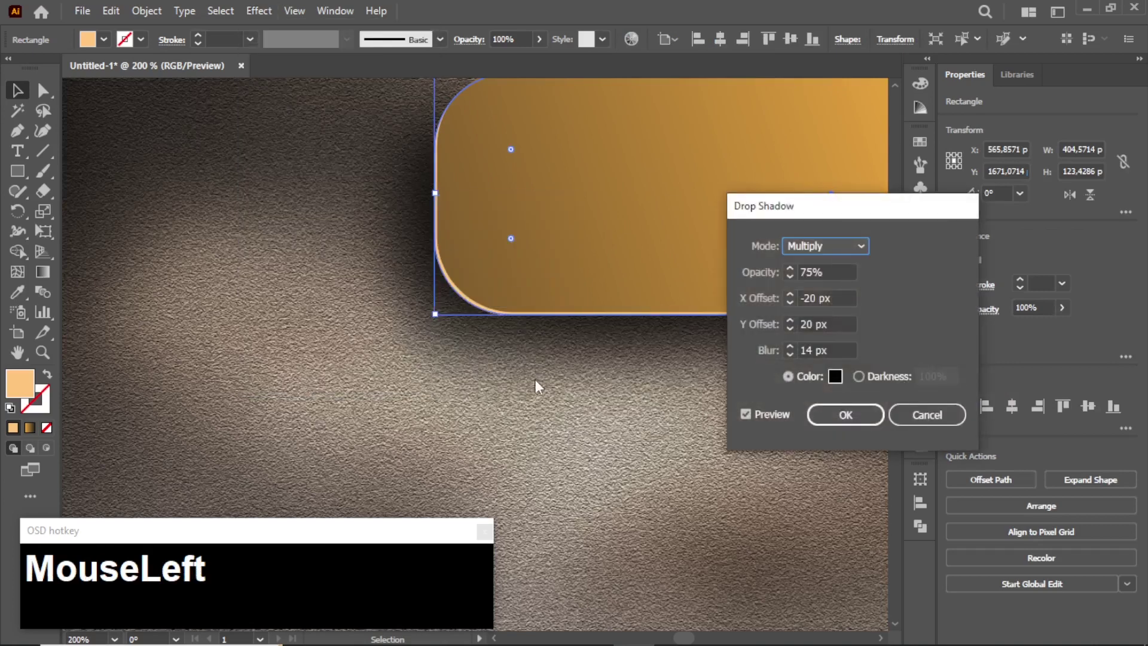
{"action": "left_click", "coordinate": [855, 421]}
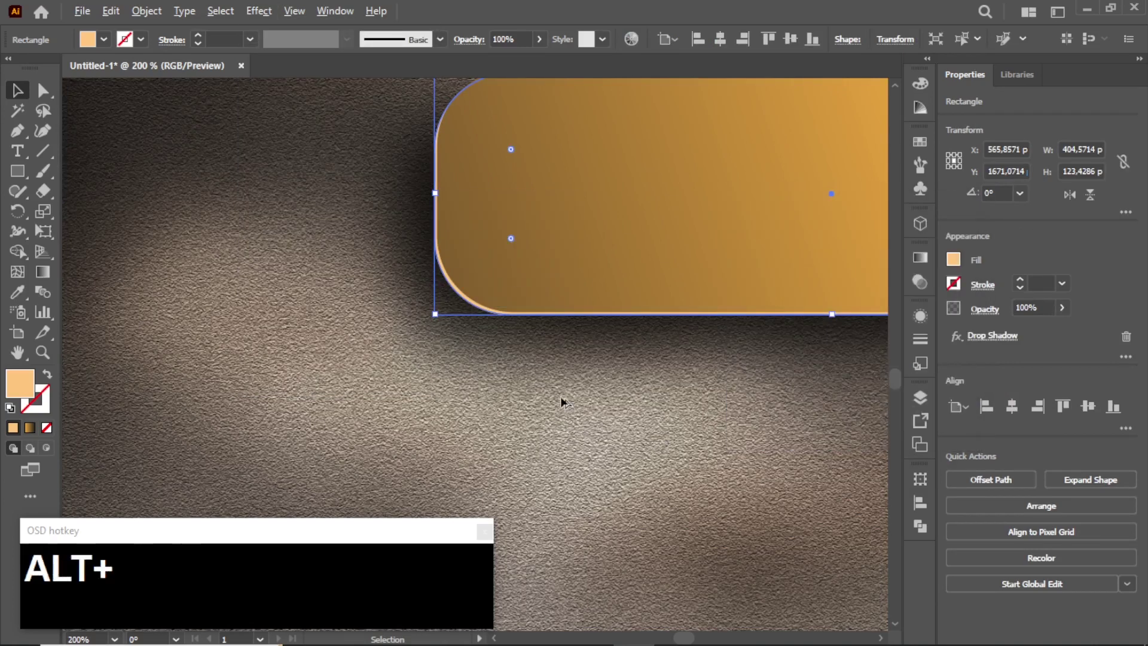
{"action": "scroll", "coordinate": [561, 400], "scroll_direction": "down", "scroll_amount": 5, "text": "alt"}
{"action": "left_click", "coordinate": [257, 356]}
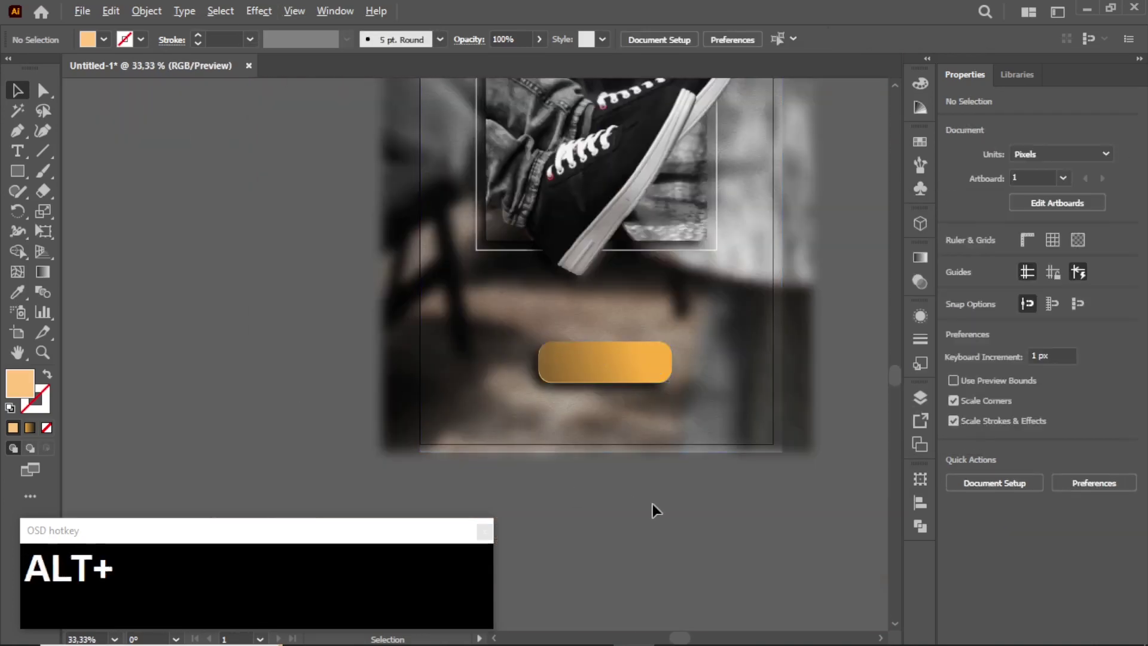
Add the text "ORDER NOW" in Bebas Neue Regular on the empty canvas below the artboard.
{"action": "scroll", "coordinate": [609, 418], "scroll_direction": "up", "scroll_amount": 2, "text": "alt"}
{"action": "left_click", "coordinate": [620, 266]}
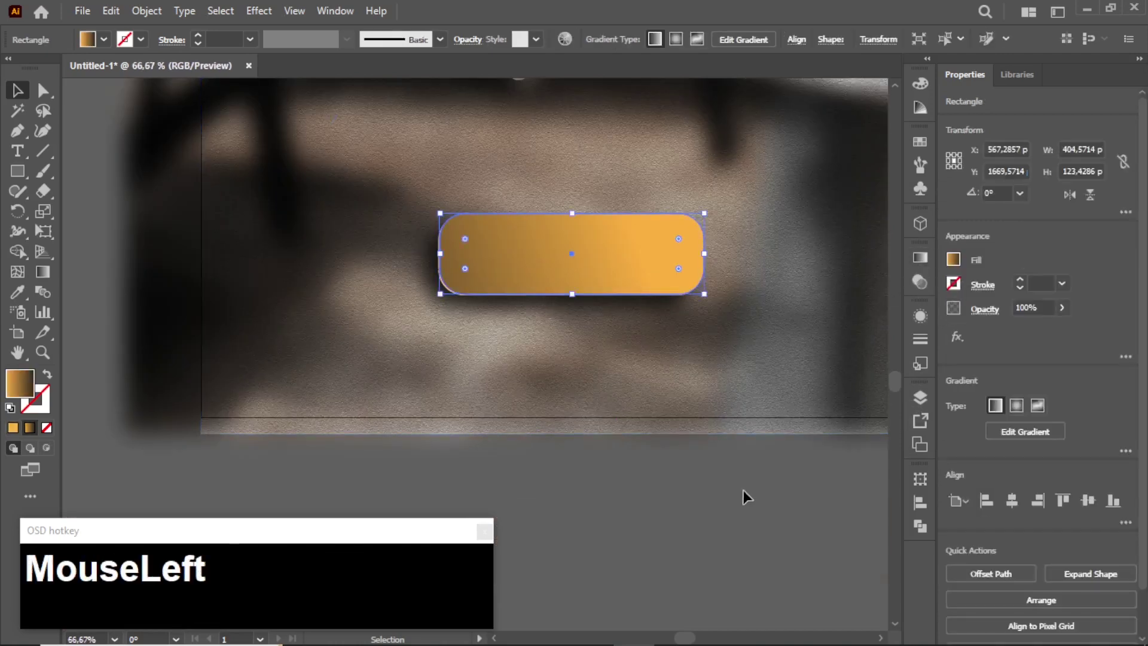
{"action": "left_click", "coordinate": [680, 471]}
{"action": "left_click", "coordinate": [19, 150]}
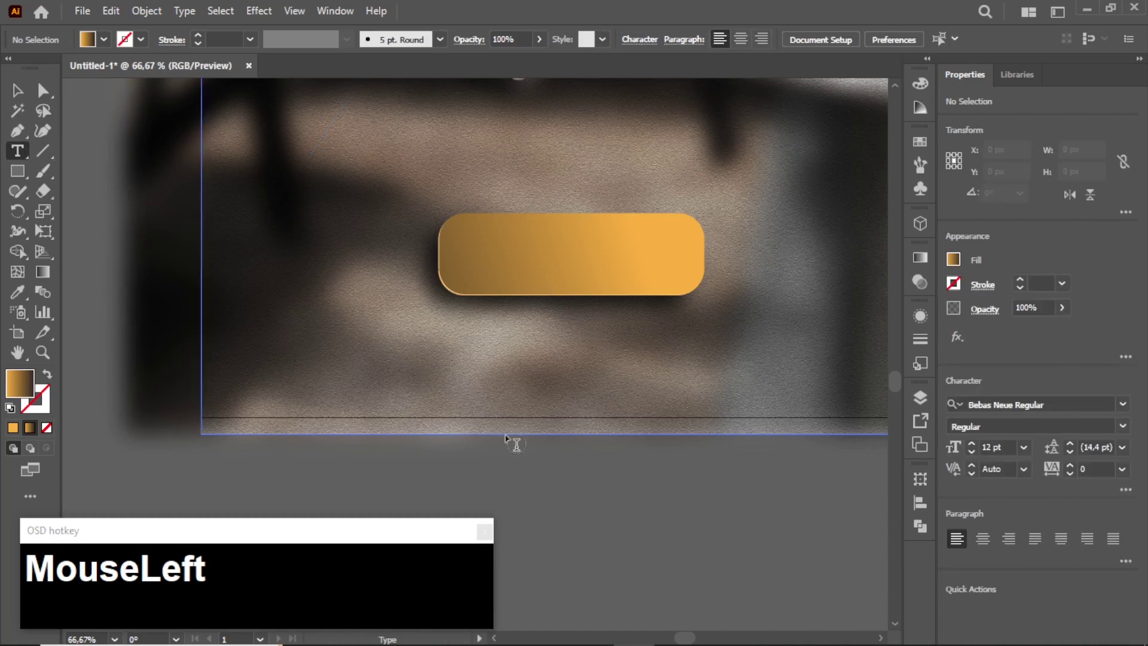
{"action": "left_click", "coordinate": [572, 490]}
{"action": "type", "text": "ord"}
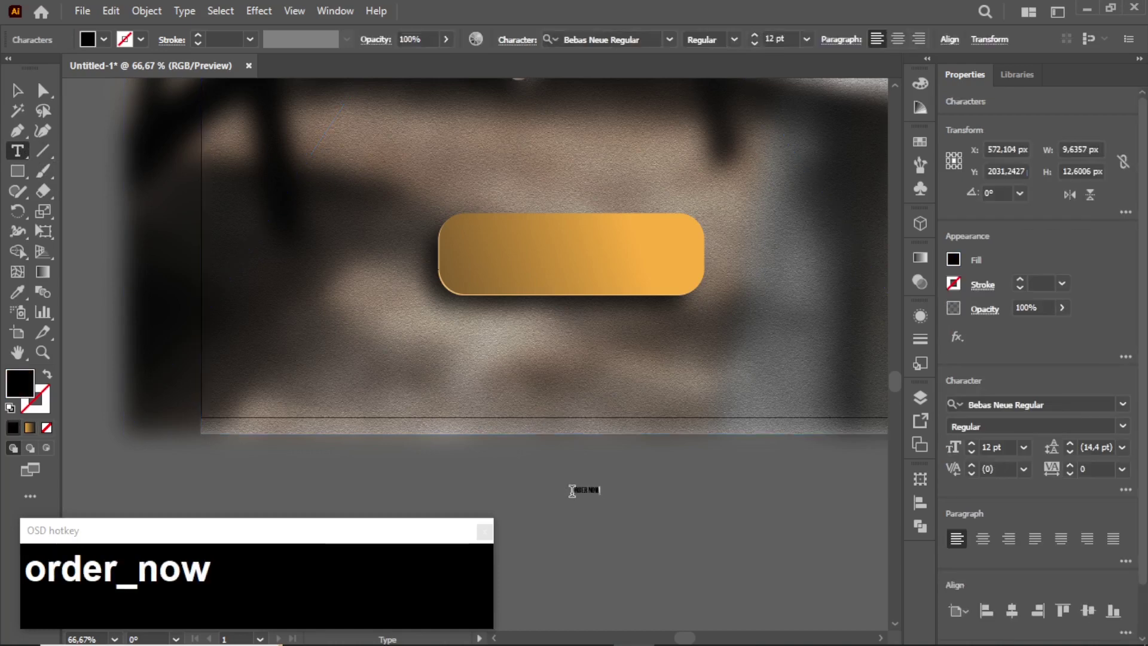
{"action": "left_click", "coordinate": [18, 90]}
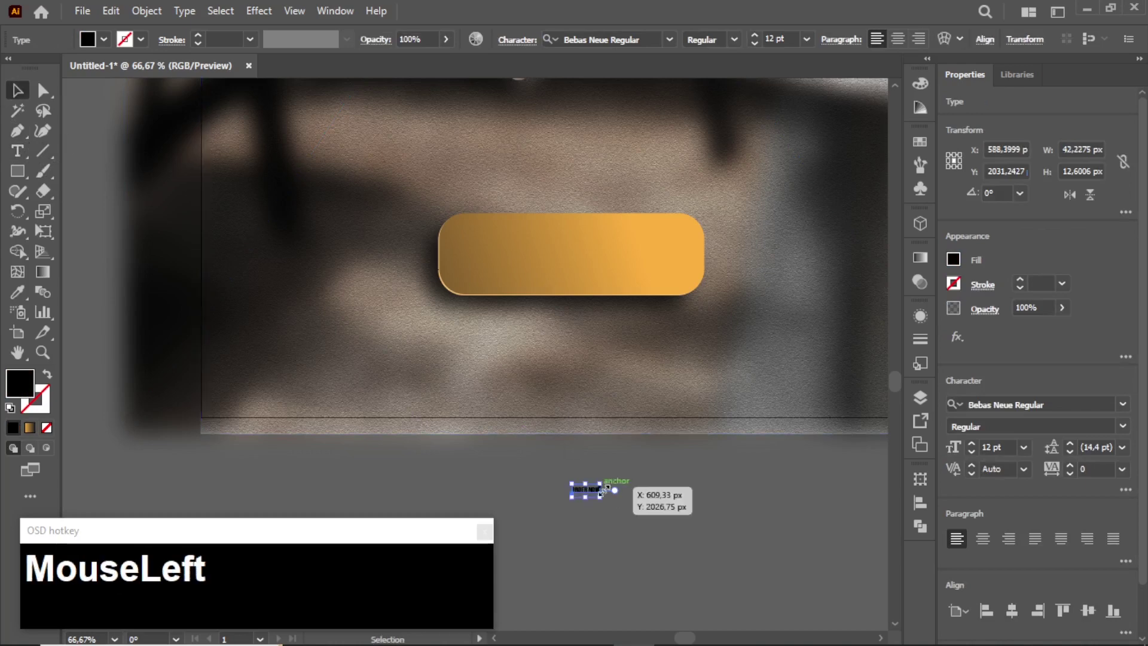
Place the ORDER NOW text on the gradient button, enlarge it to about 69 pt and fill it with white.
{"action": "left_click_drag", "start_coordinate": [601, 489], "coordinate": [598, 259]}
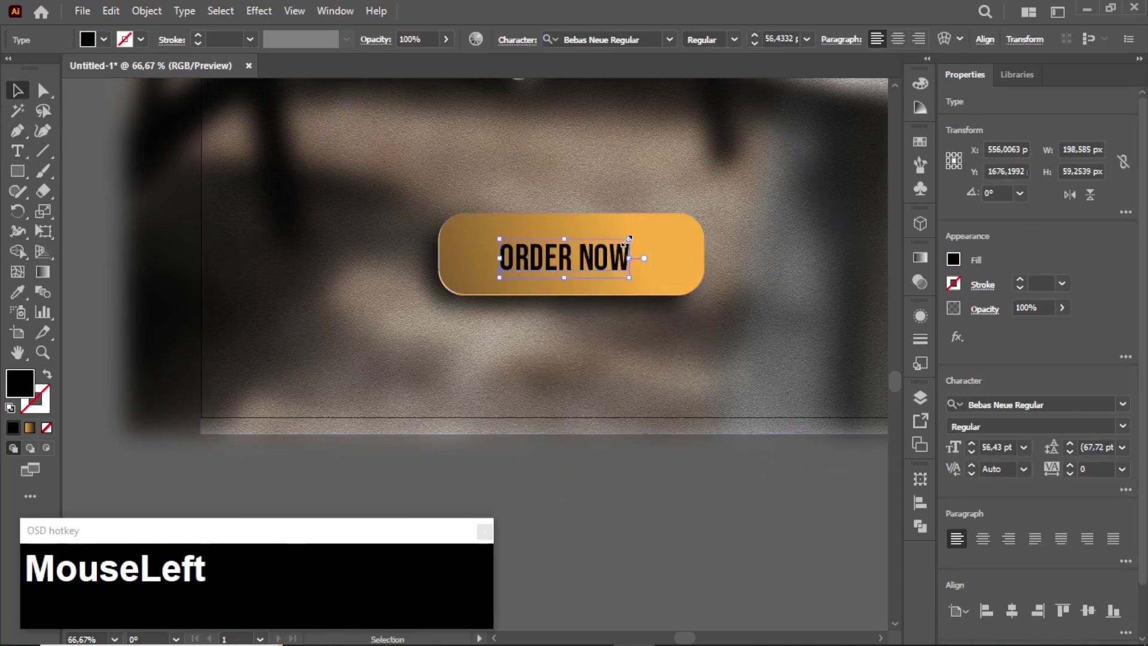
{"action": "left_click_drag", "start_coordinate": [659, 229], "coordinate": [657, 230]}
{"action": "left_click", "coordinate": [103, 41]}
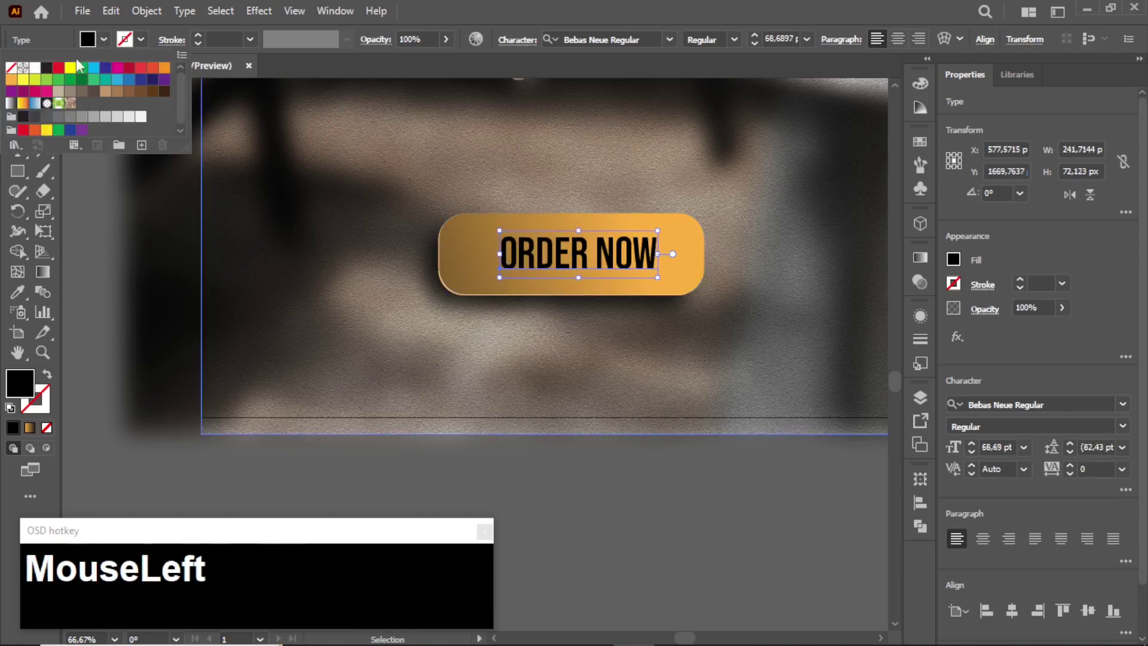
{"action": "left_click", "coordinate": [34, 68]}
Centre the ORDER NOW text and the gradient button horizontally, aligned to the artboard.
{"action": "left_click", "coordinate": [593, 258]}
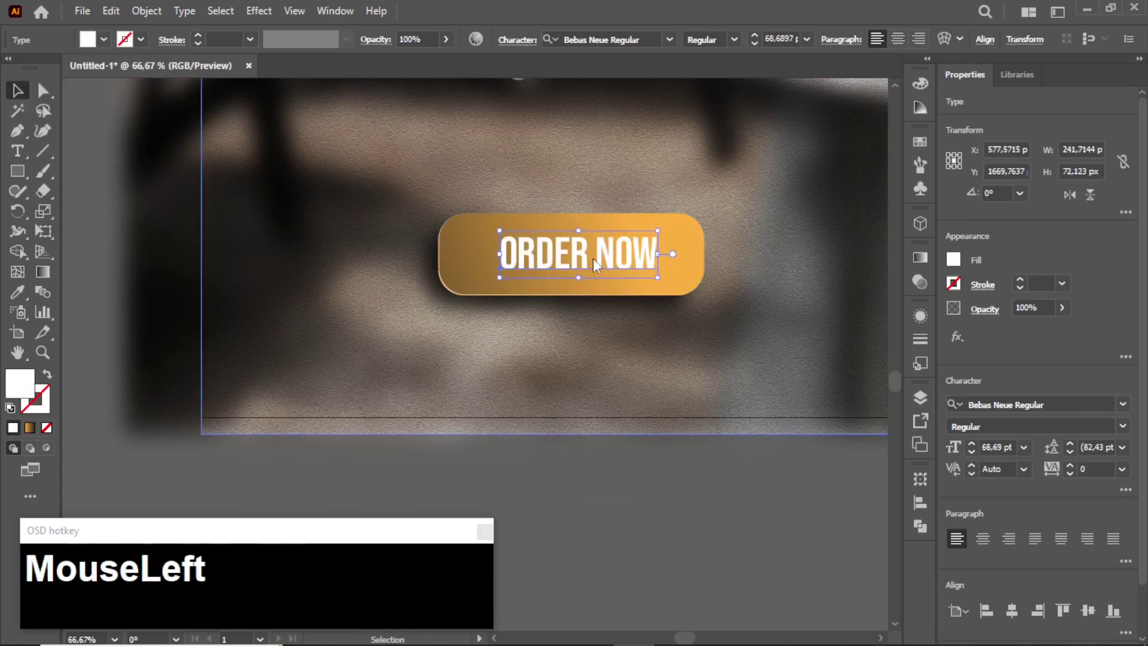
{"action": "left_click", "coordinate": [688, 238], "text": "shift"}
{"action": "scroll", "coordinate": [450, 297], "scroll_direction": "up", "scroll_amount": 2, "text": "alt"}
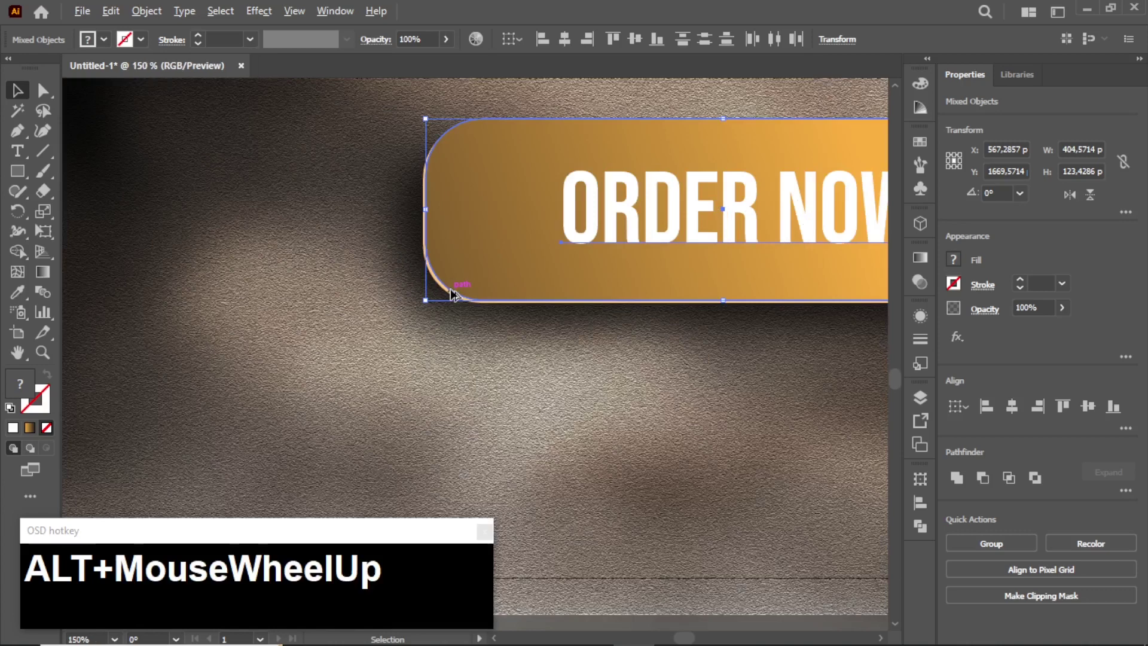
{"action": "scroll", "coordinate": [463, 341], "scroll_direction": "down", "scroll_amount": 1, "text": "alt"}
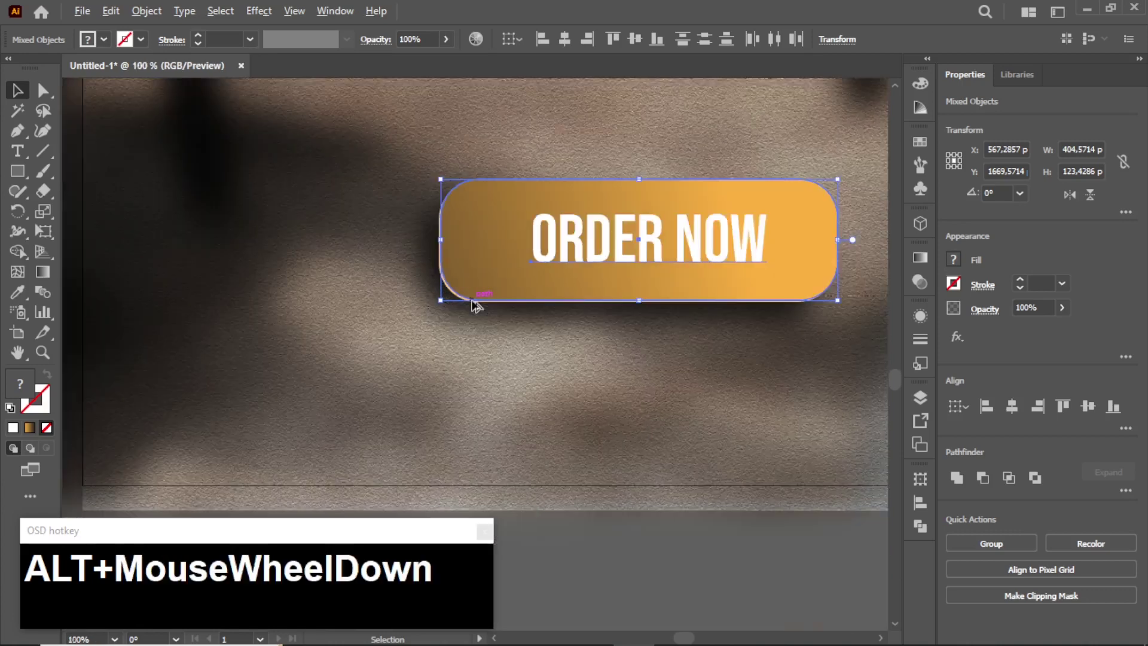
{"action": "left_click", "coordinate": [968, 404]}
{"action": "left_click", "coordinate": [988, 459]}
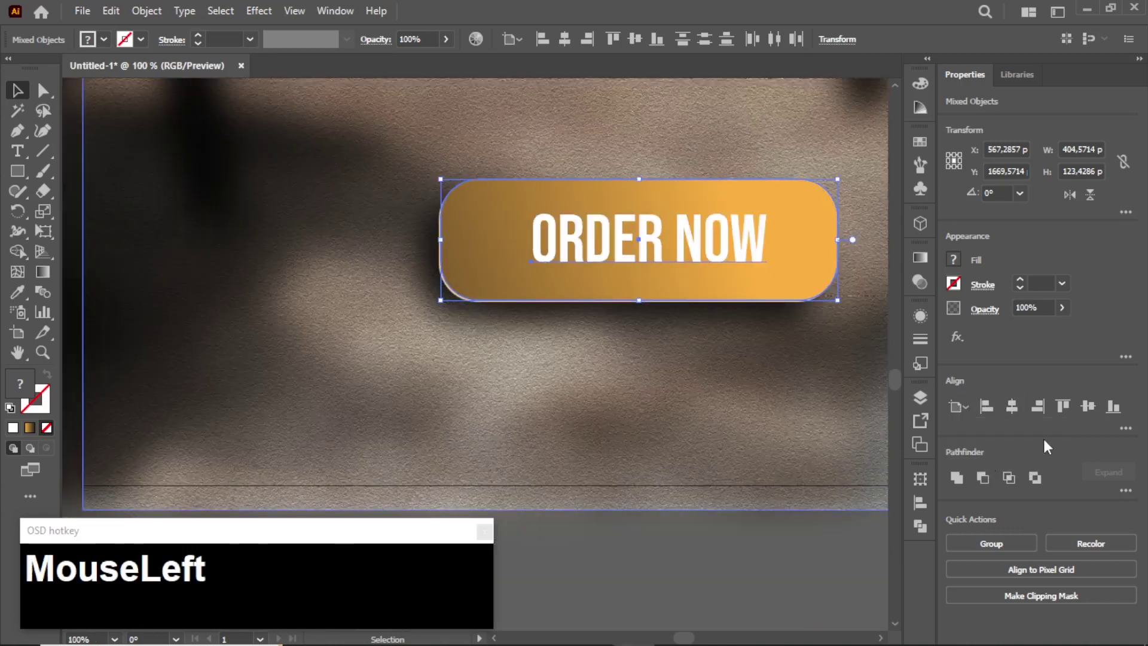
{"action": "left_click", "coordinate": [1011, 406]}
{"action": "left_click", "coordinate": [813, 442]}
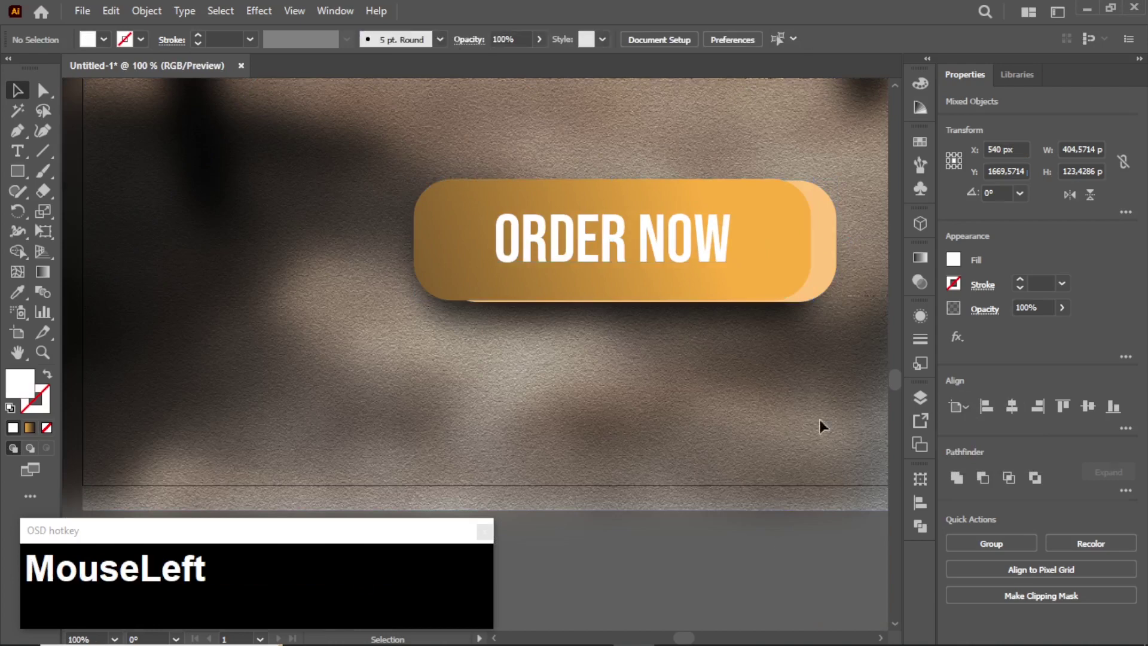
Move the pale orange duplicate back behind the gradient button, leaving a thin edge showing along its left and bottom sides.
{"action": "left_click", "coordinate": [831, 274]}
{"action": "scroll", "coordinate": [831, 274], "scroll_direction": "up", "scroll_amount": 3, "text": "alt"}
{"action": "left_click_drag", "start_coordinate": [821, 278], "coordinate": [745, 286]}
{"action": "scroll", "coordinate": [745, 285], "scroll_direction": "down", "scroll_amount": 3, "text": "alt"}
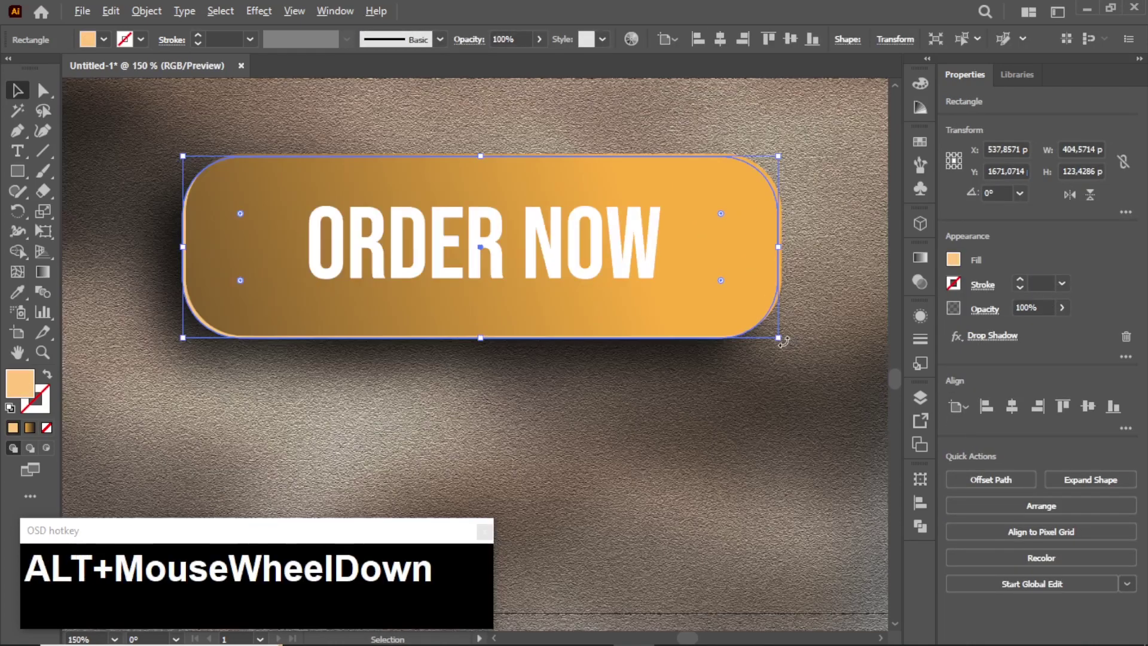
{"action": "scroll", "coordinate": [395, 323], "scroll_direction": "up", "scroll_amount": 5, "text": "alt"}
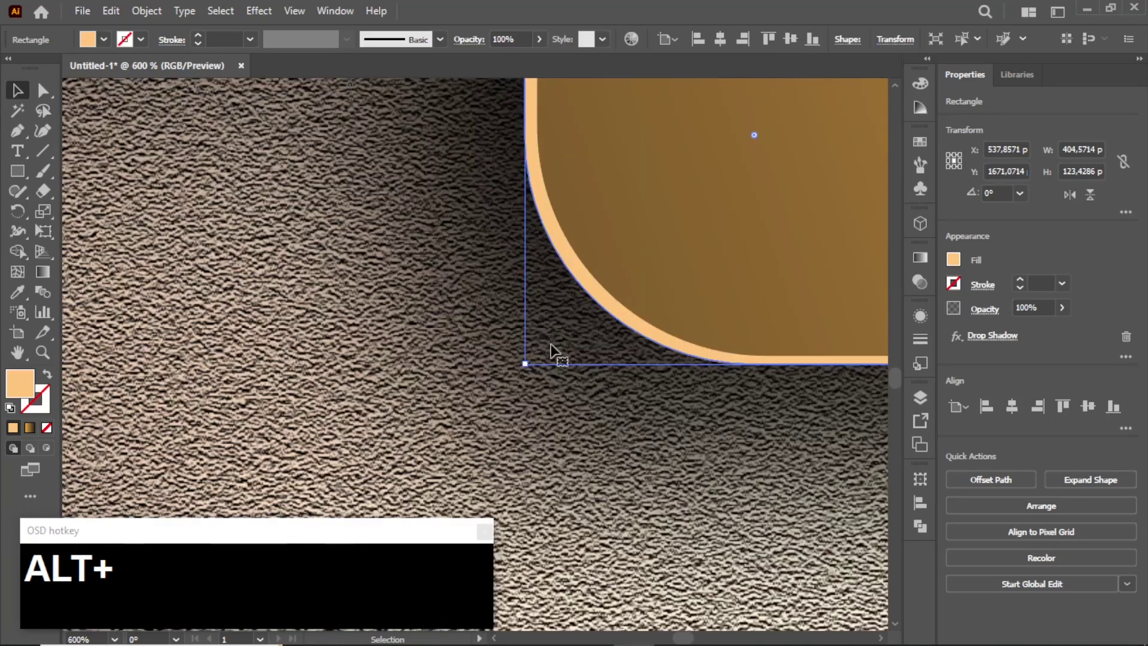
{"action": "scroll", "coordinate": [550, 345], "scroll_direction": "down", "scroll_amount": 6, "text": "alt"}
{"action": "left_click", "coordinate": [619, 511]}
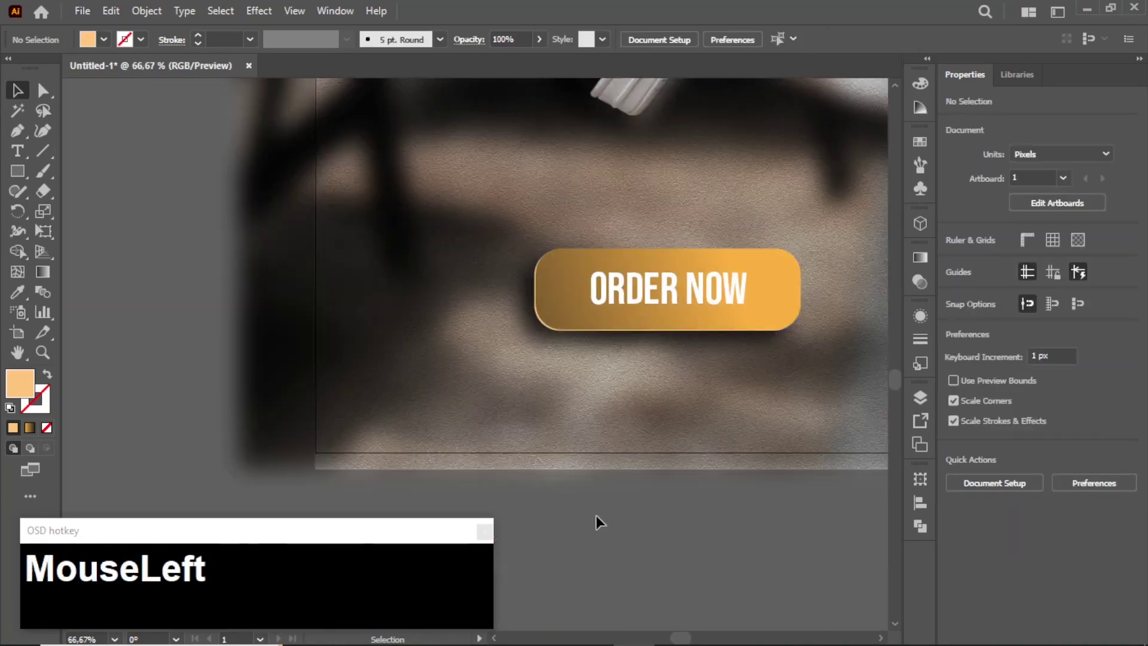
{"action": "scroll", "coordinate": [588, 517], "scroll_direction": "down", "scroll_amount": 1, "text": "alt"}
{"action": "scroll", "coordinate": [728, 392], "scroll_direction": "up", "scroll_amount": 2, "text": "alt"}
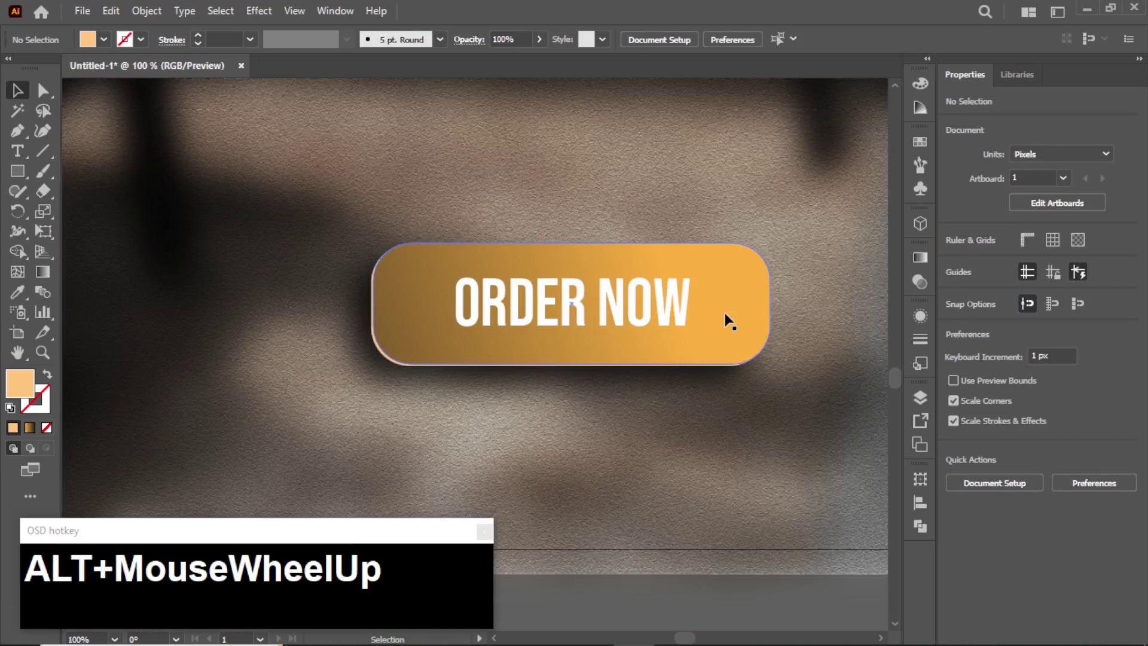
Change the black stop of the button's gradient to a dark brown swatch.
{"action": "left_click", "coordinate": [732, 315]}
{"action": "left_click", "coordinate": [920, 257]}
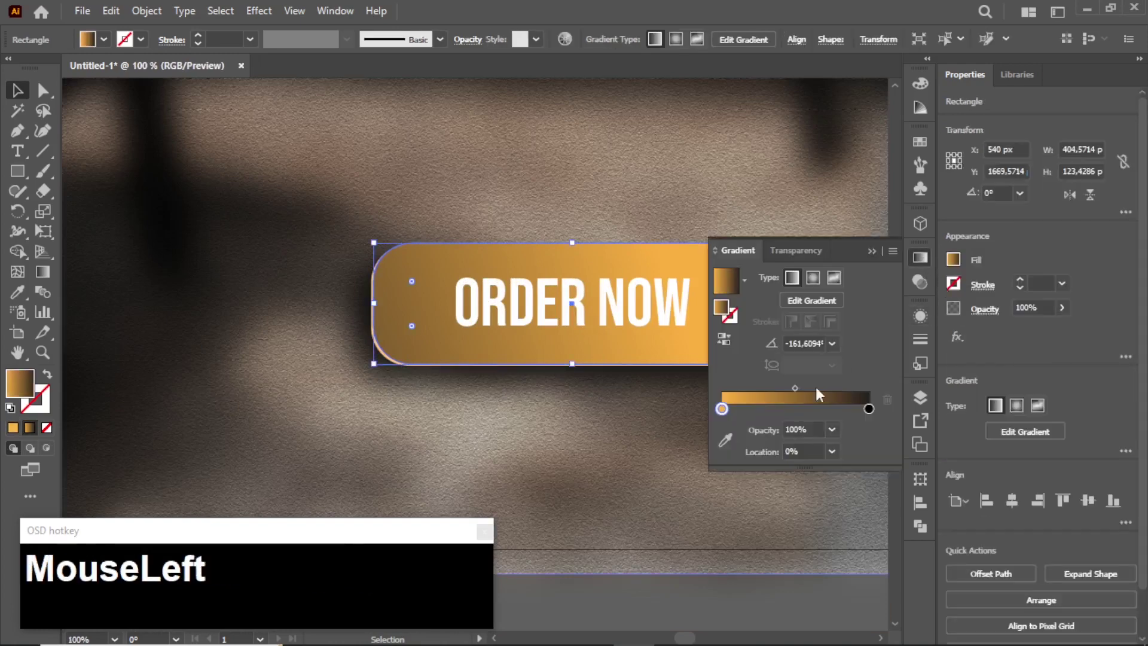
{"action": "double_click", "coordinate": [869, 410]}
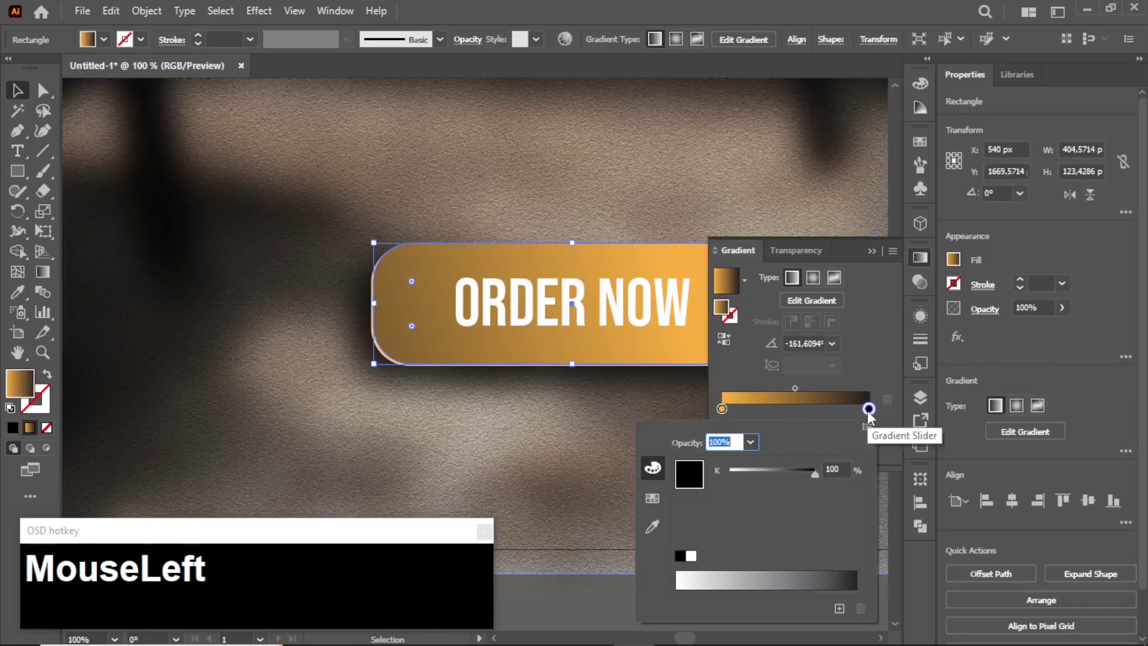
{"action": "left_click", "coordinate": [652, 499]}
{"action": "left_click", "coordinate": [734, 485]}
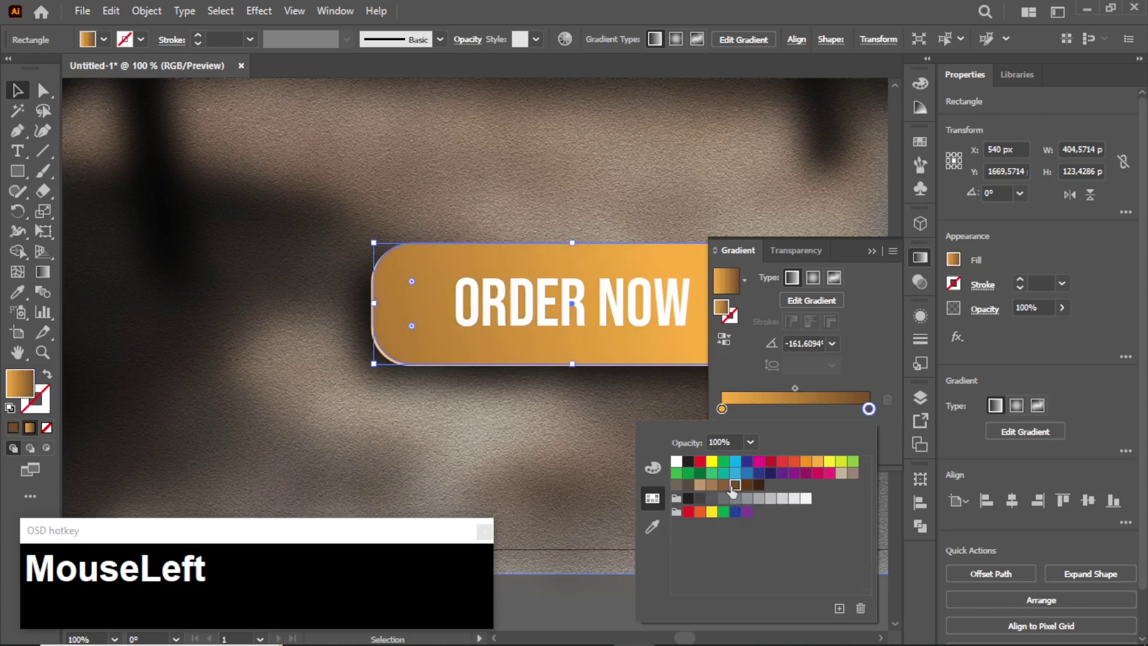
{"action": "left_click", "coordinate": [747, 485]}
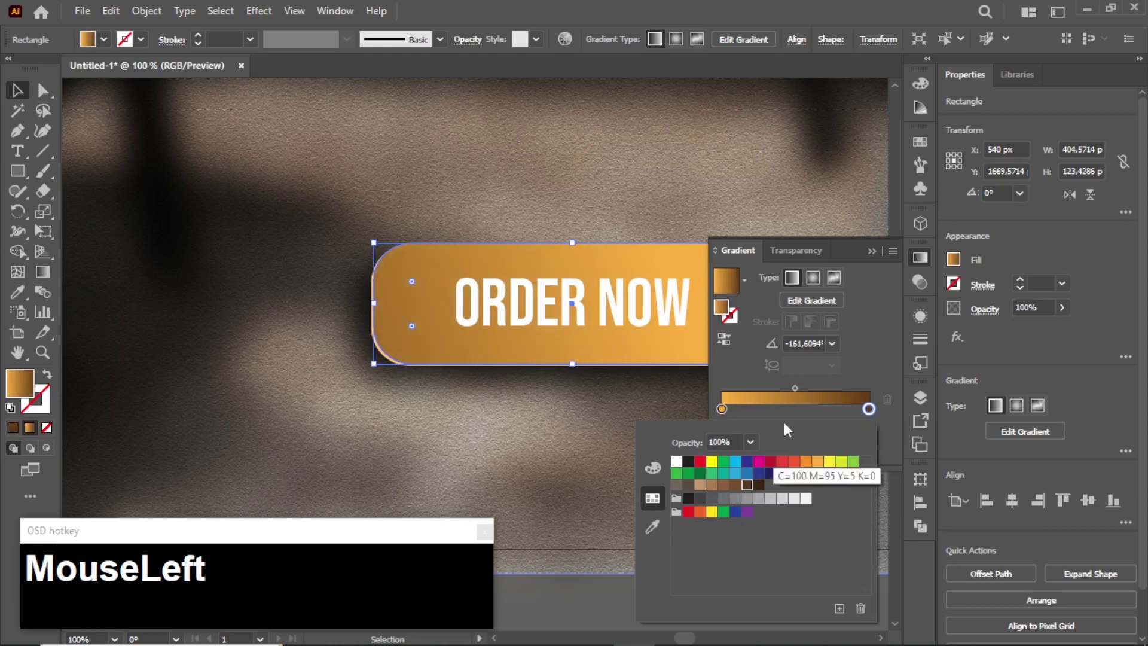
{"action": "left_click", "coordinate": [863, 263]}
{"action": "left_click", "coordinate": [876, 251]}
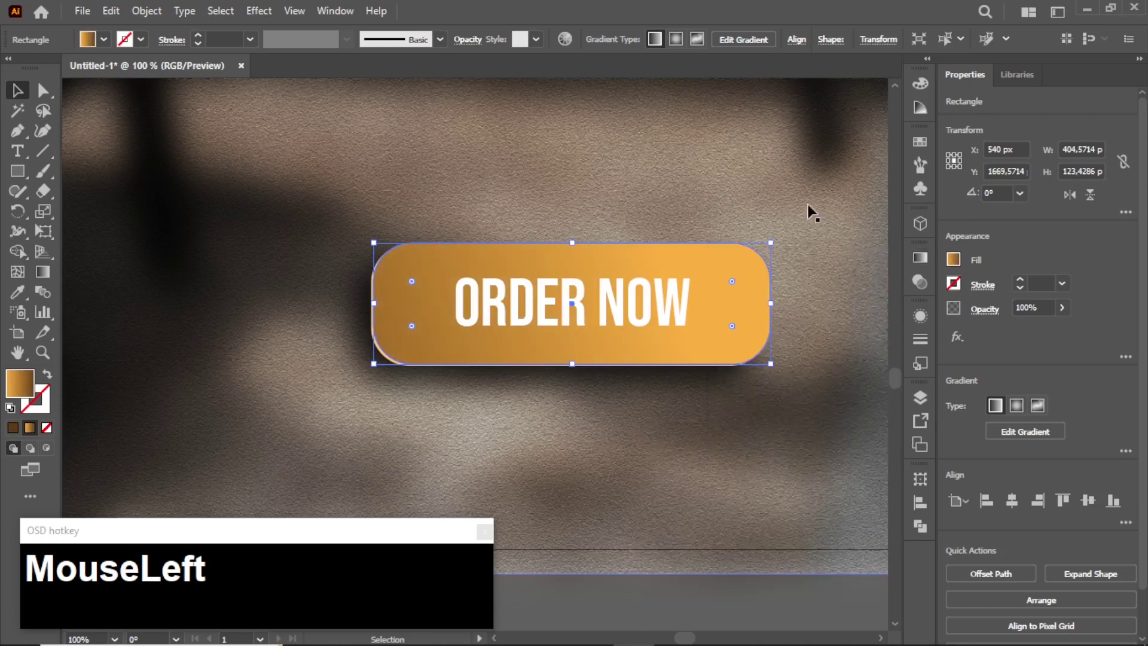
{"action": "left_click", "coordinate": [679, 479]}
{"action": "scroll", "coordinate": [666, 467], "scroll_direction": "down", "scroll_amount": 3}
{"action": "left_click", "coordinate": [684, 543]}
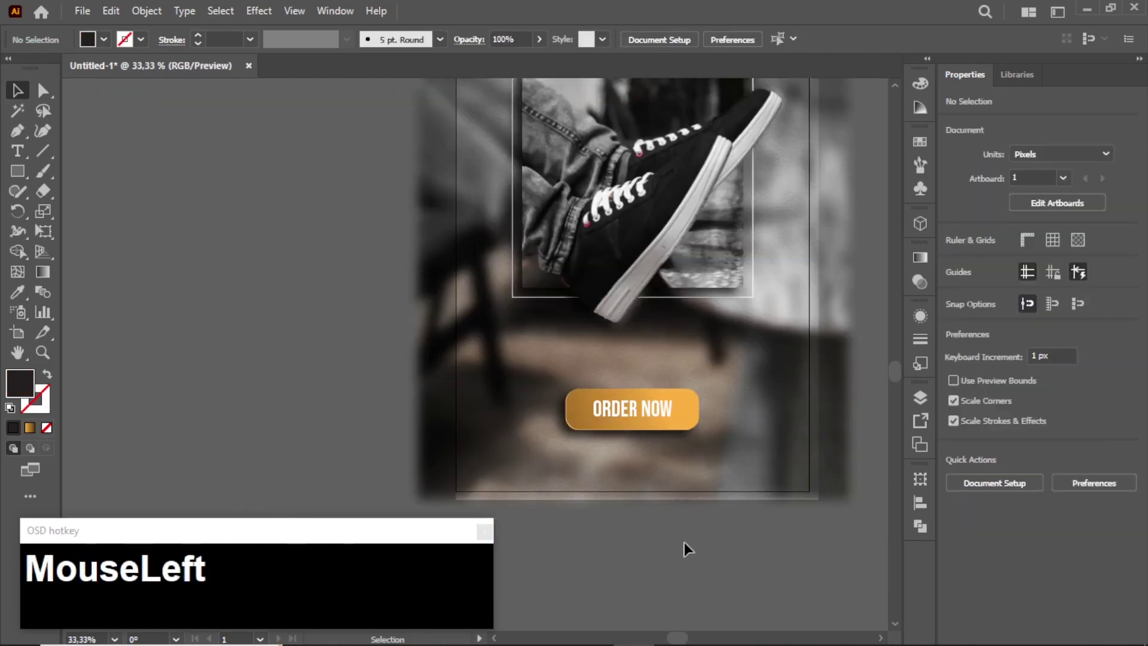
Add the text "SNEAKERS" in Bebas Neue Regular on the empty canvas beside the poster.
{"action": "scroll", "coordinate": [684, 542], "scroll_direction": "down", "scroll_amount": 2}
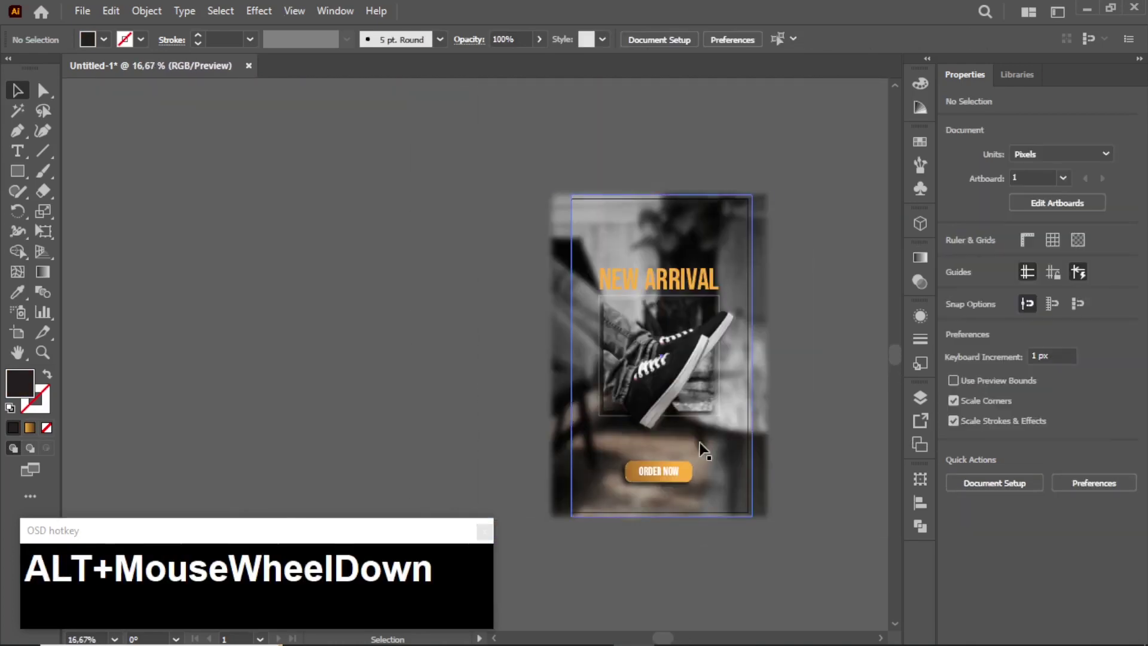
{"action": "scroll", "coordinate": [700, 442], "scroll_direction": "up", "scroll_amount": 1}
{"action": "scroll", "coordinate": [694, 439], "scroll_direction": "down", "scroll_amount": 1}
{"action": "scroll", "coordinate": [723, 465], "scroll_direction": "up", "scroll_amount": 1}
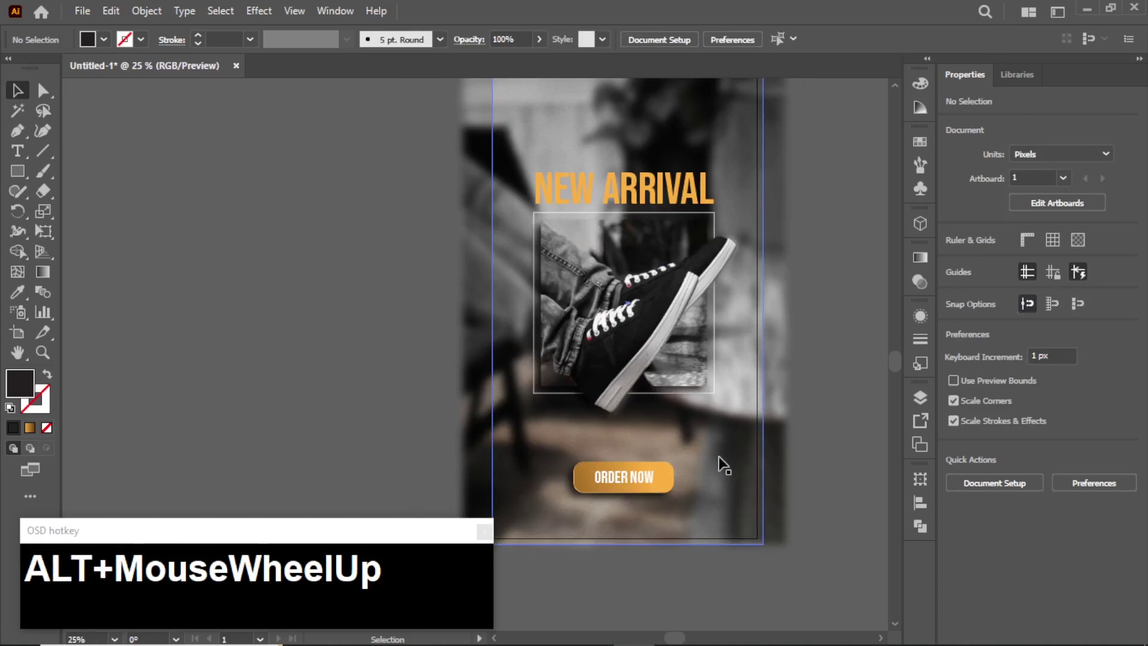
{"action": "left_click", "coordinate": [17, 151]}
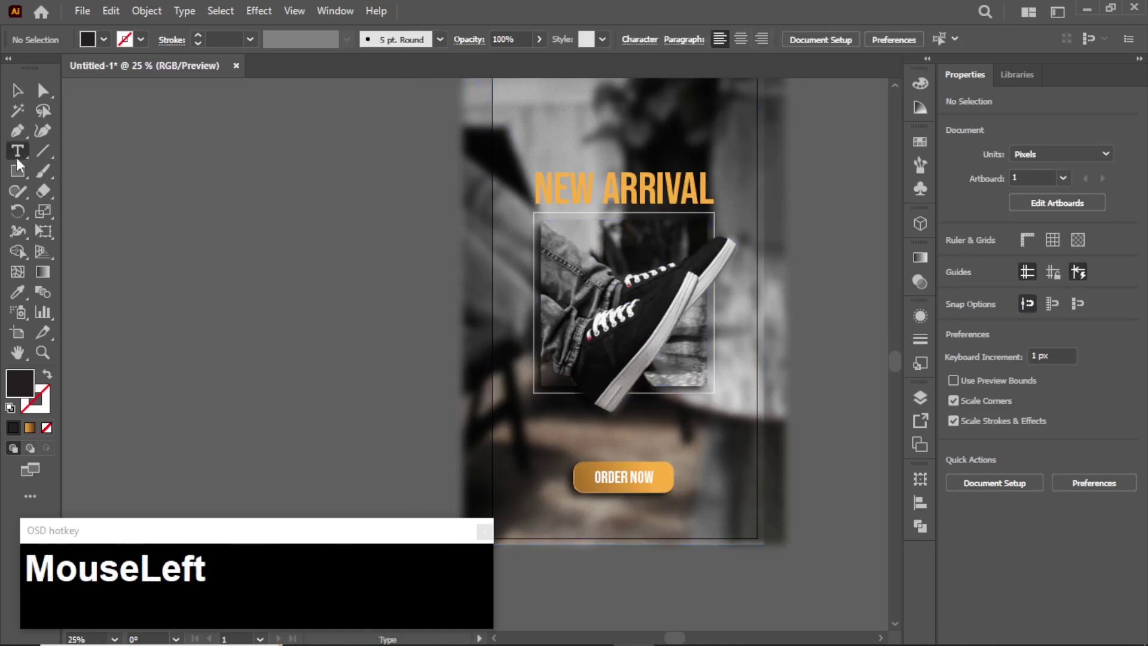
{"action": "left_click", "coordinate": [274, 217]}
{"action": "type", "text": "sne"}
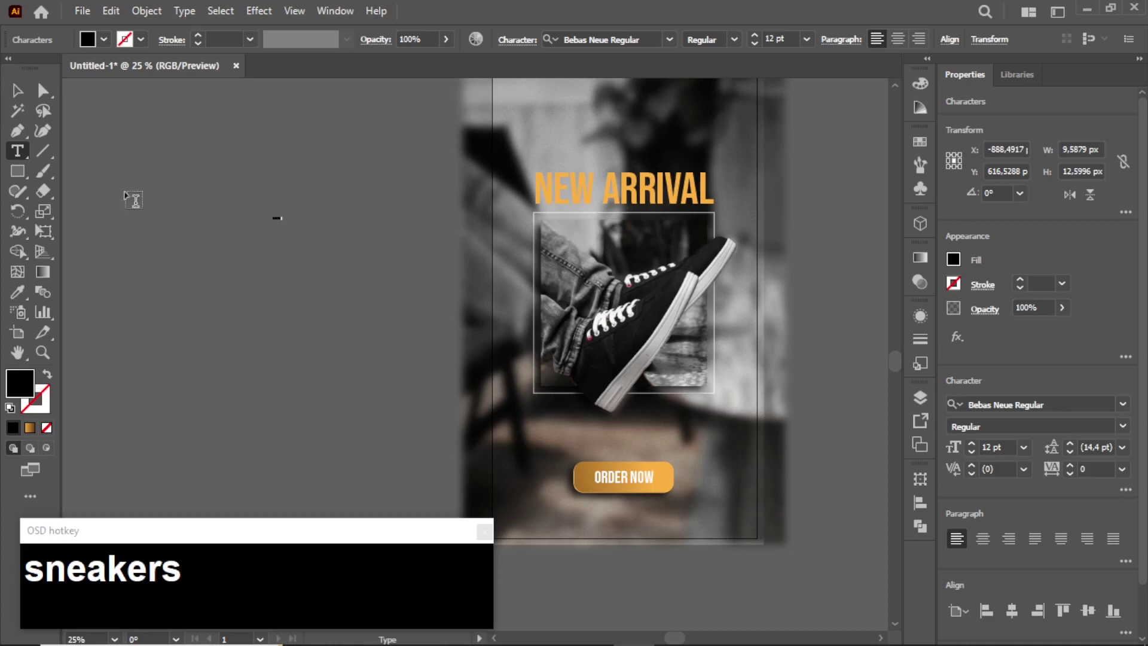
{"action": "left_click", "coordinate": [18, 91]}
Enlarge the SNEAKERS text to about 370 pt and place it across the top of the poster, above the NEW ARRIVAL heading.
{"action": "left_click_drag", "start_coordinate": [309, 255], "coordinate": [349, 393]}
{"action": "scroll", "coordinate": [321, 377], "scroll_direction": "down", "scroll_amount": 1, "text": "alt"}
{"action": "scroll", "coordinate": [430, 254], "scroll_direction": "up", "scroll_amount": 1, "text": "alt"}
{"action": "left_click_drag", "start_coordinate": [352, 305], "coordinate": [709, 256]}
{"action": "scroll", "coordinate": [595, 179], "scroll_direction": "up", "scroll_amount": 2}
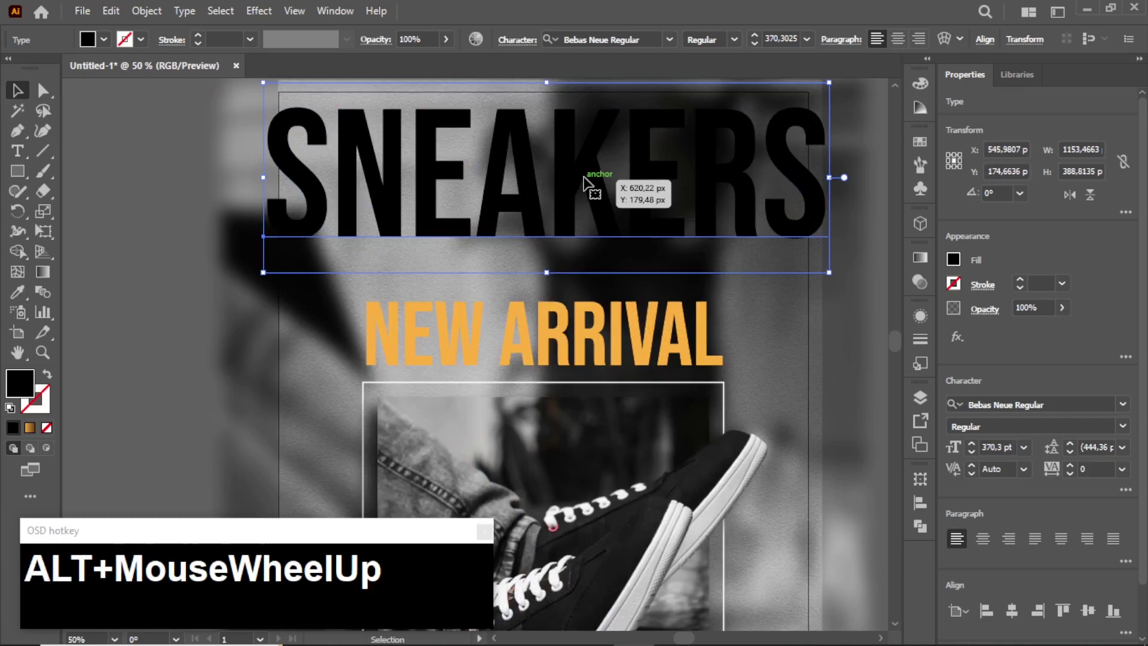
{"action": "left_click", "coordinate": [583, 199]}
Swap the SNEAKERS text's fill and stroke and make its 1 pt outline white.
{"action": "scroll", "coordinate": [580, 194], "scroll_direction": "down", "scroll_amount": 3}
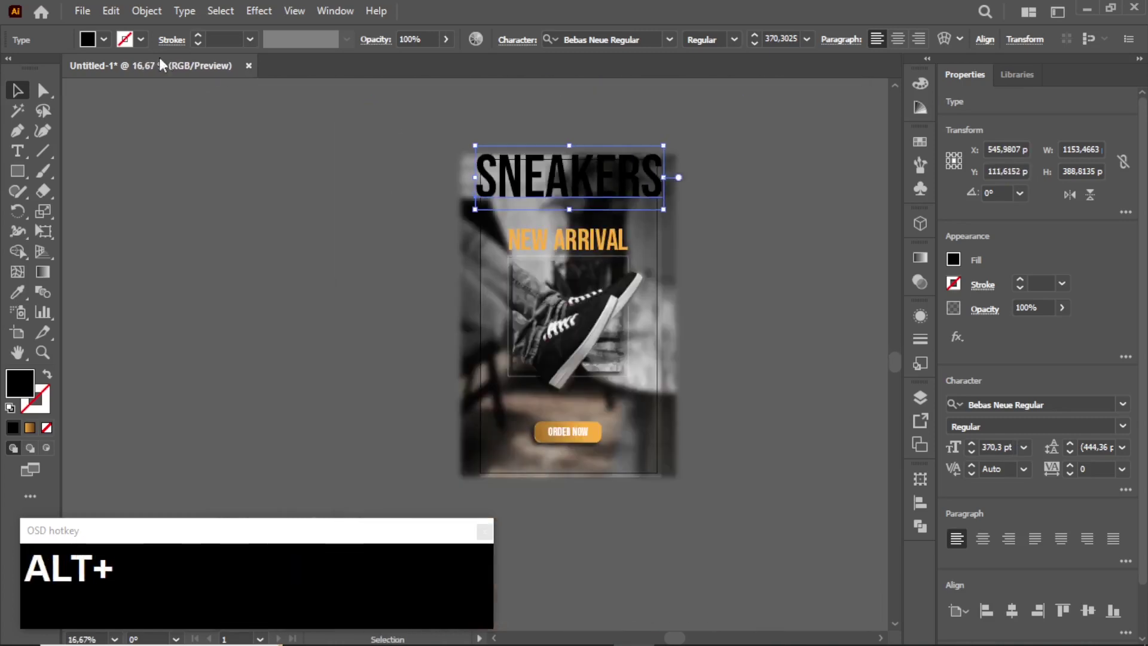
{"action": "left_click", "coordinate": [49, 378]}
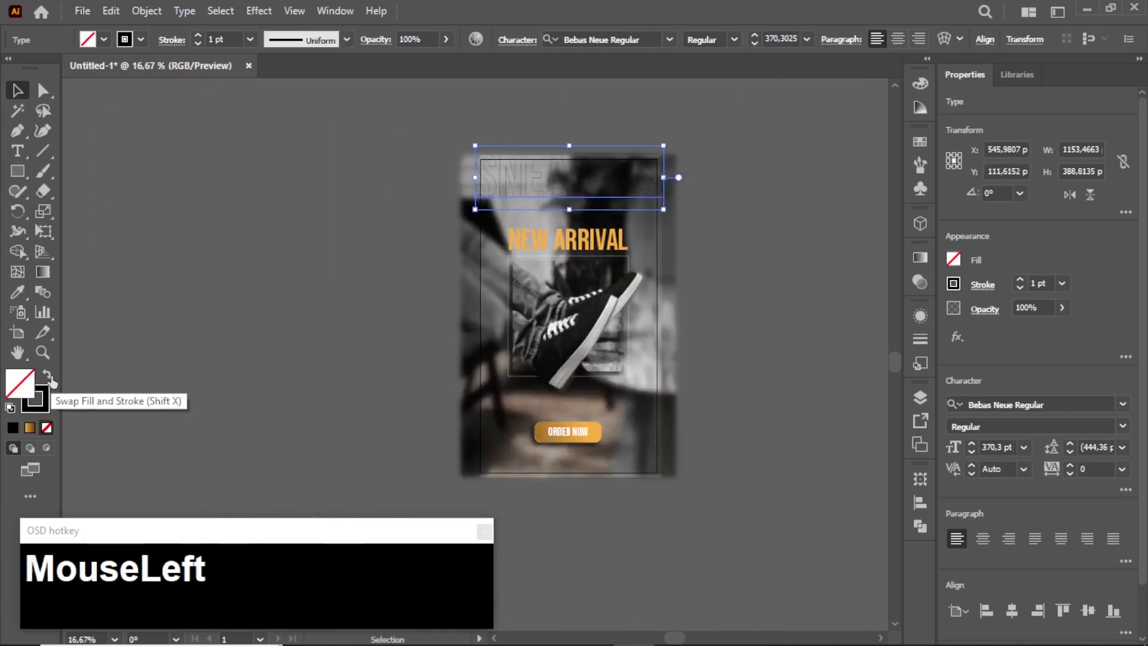
{"action": "left_click", "coordinate": [141, 39]}
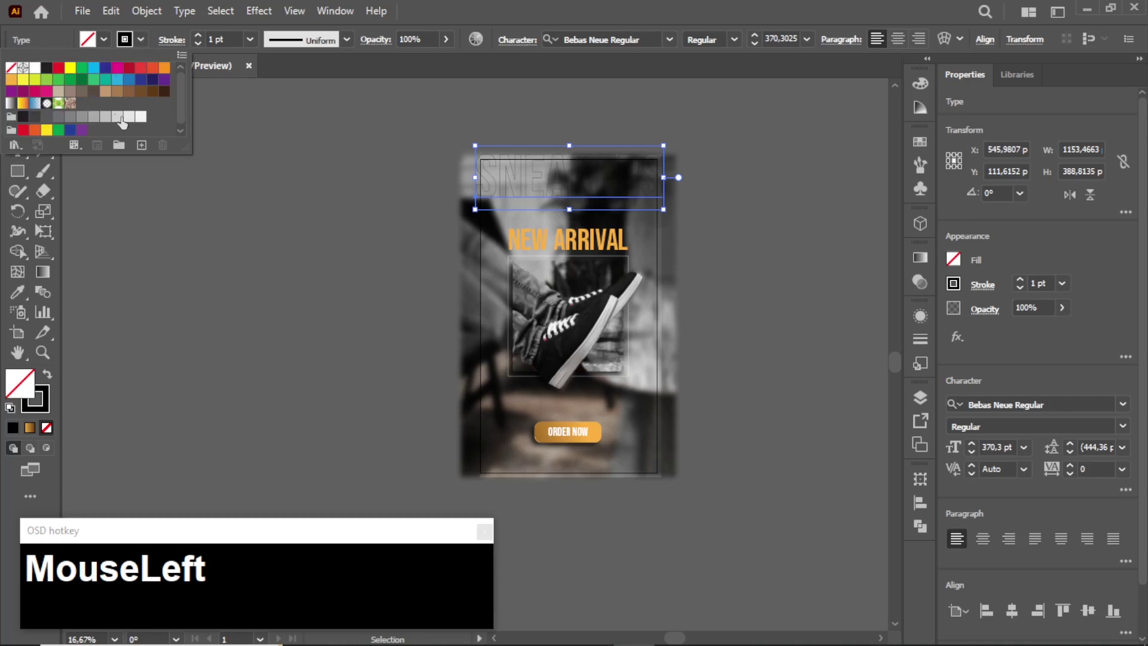
{"action": "left_click", "coordinate": [35, 69]}
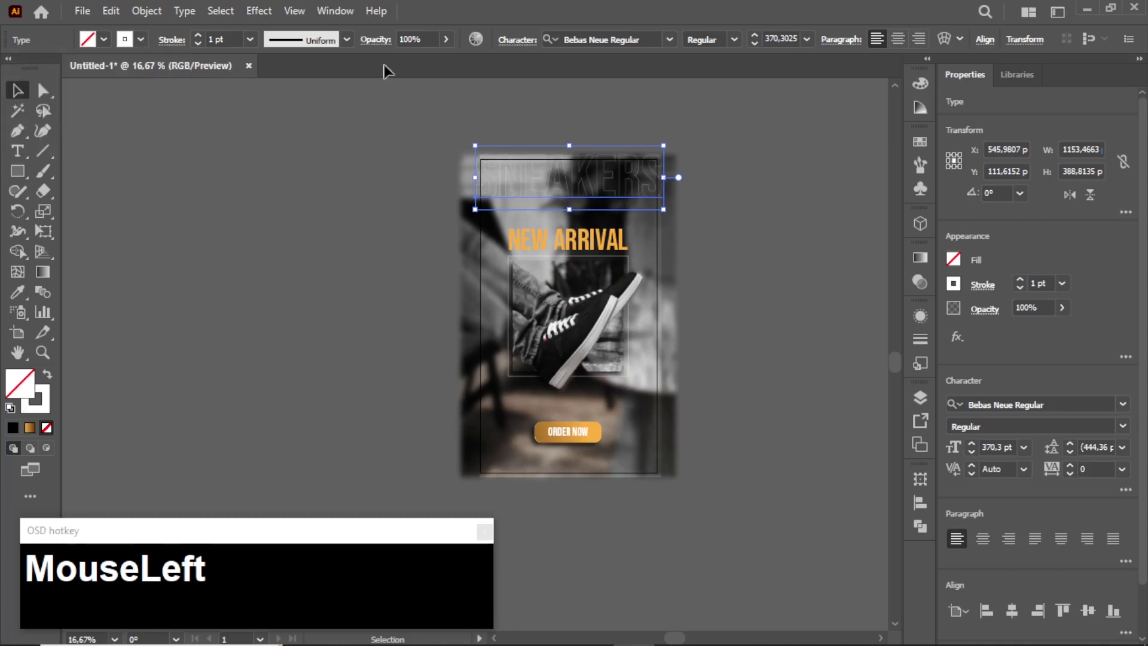
Reduce the opacity of the outlined SNEAKERS text to 25%.
{"action": "left_click", "coordinate": [446, 39]}
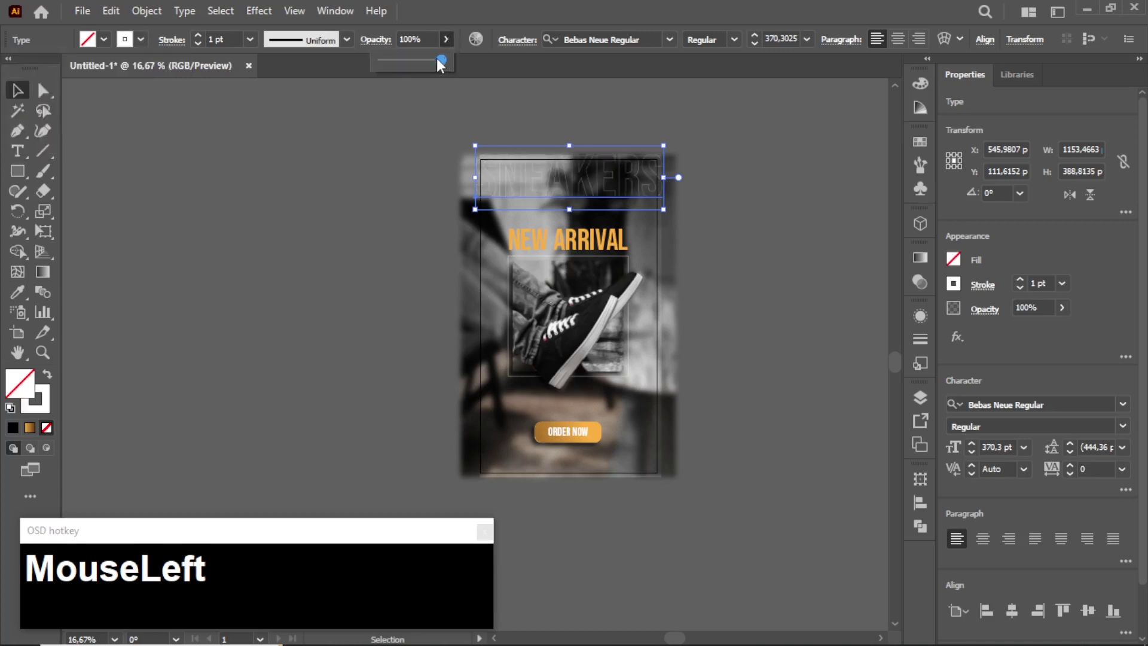
{"action": "left_click_drag", "start_coordinate": [442, 61], "coordinate": [411, 61]}
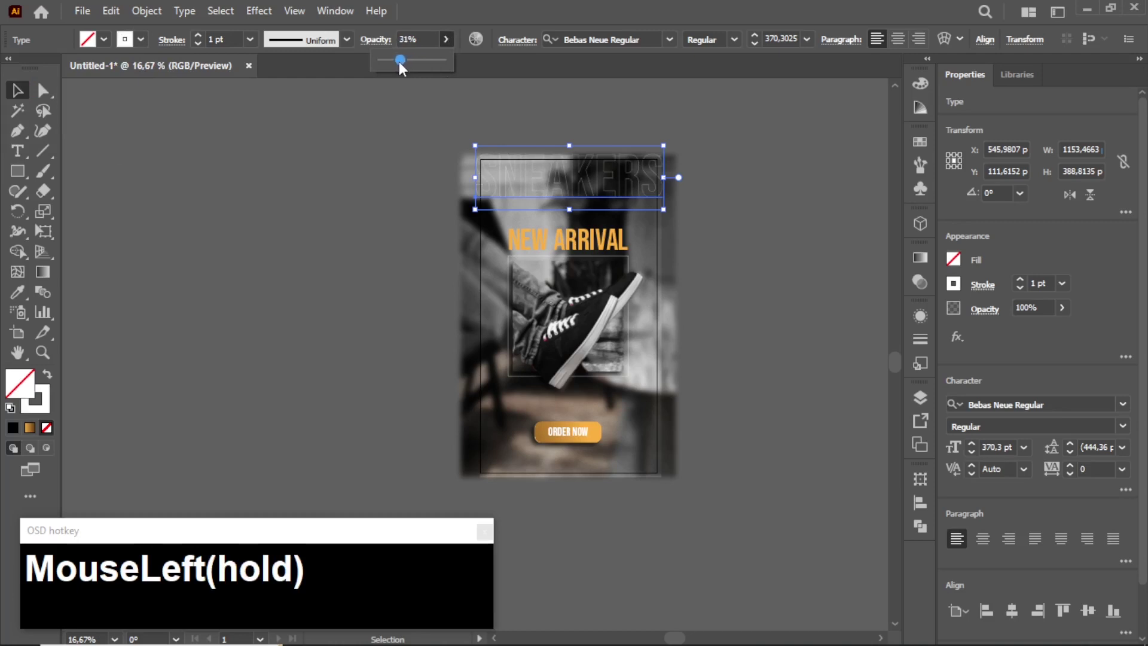
{"action": "left_click", "coordinate": [389, 163]}
{"action": "scroll", "coordinate": [641, 203], "scroll_direction": "up", "scroll_amount": 3}
{"action": "scroll", "coordinate": [651, 198], "scroll_direction": "down", "scroll_amount": 2}
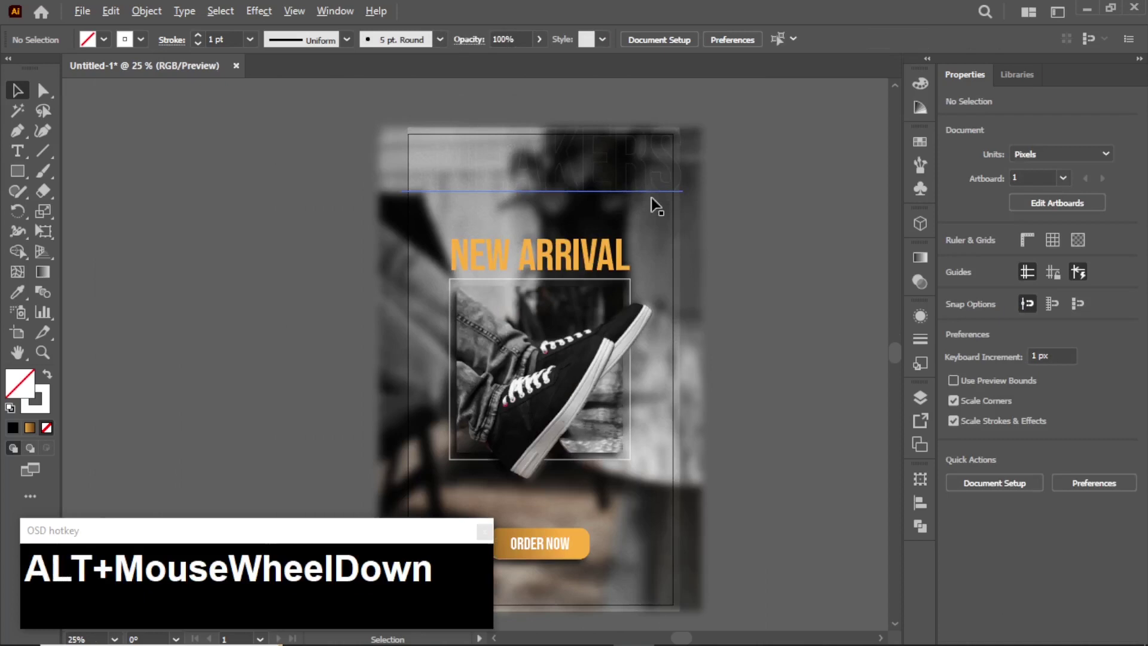
{"action": "scroll", "coordinate": [441, 180], "scroll_direction": "up", "scroll_amount": 3}
{"action": "left_click", "coordinate": [433, 159]}
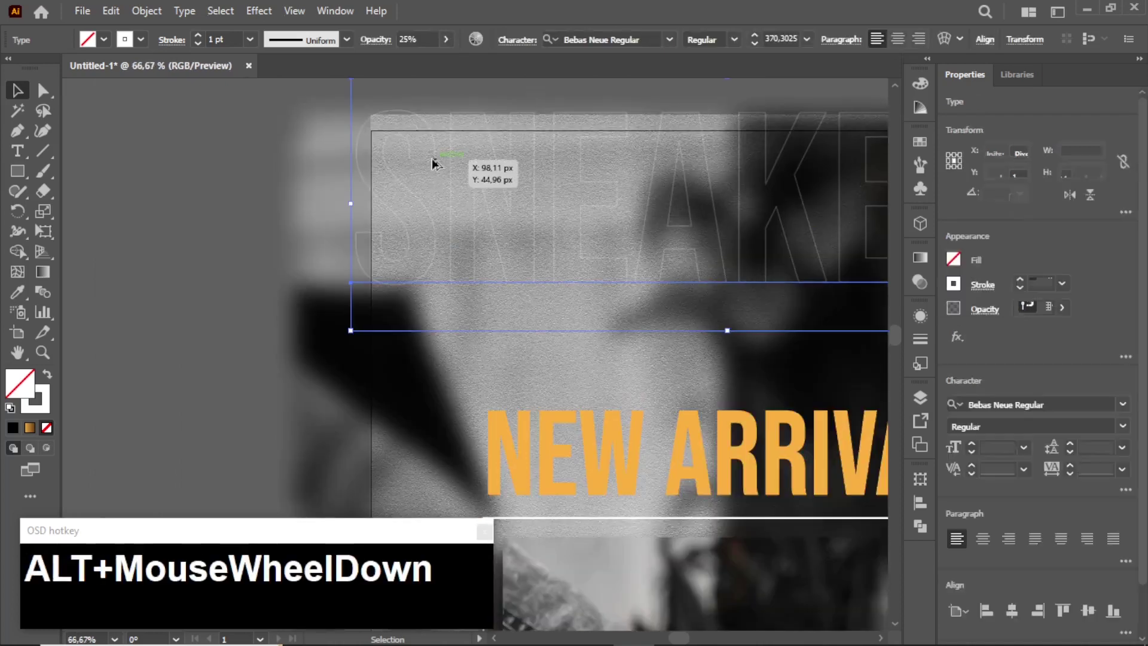
{"action": "scroll", "coordinate": [434, 161], "scroll_direction": "down", "scroll_amount": 2}
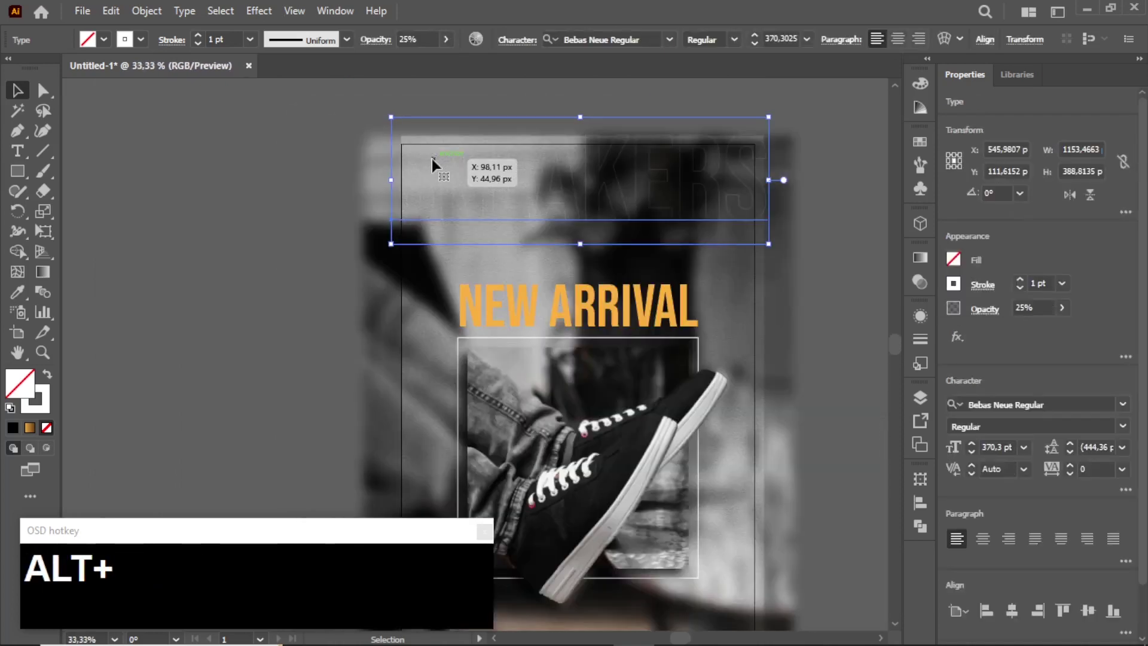
Duplicate the outlined SNEAKERS text about 276 px below itself and repeat the copy until rows of text fill the poster's height.
{"action": "left_click_drag", "start_coordinate": [433, 162], "coordinate": [437, 254]}
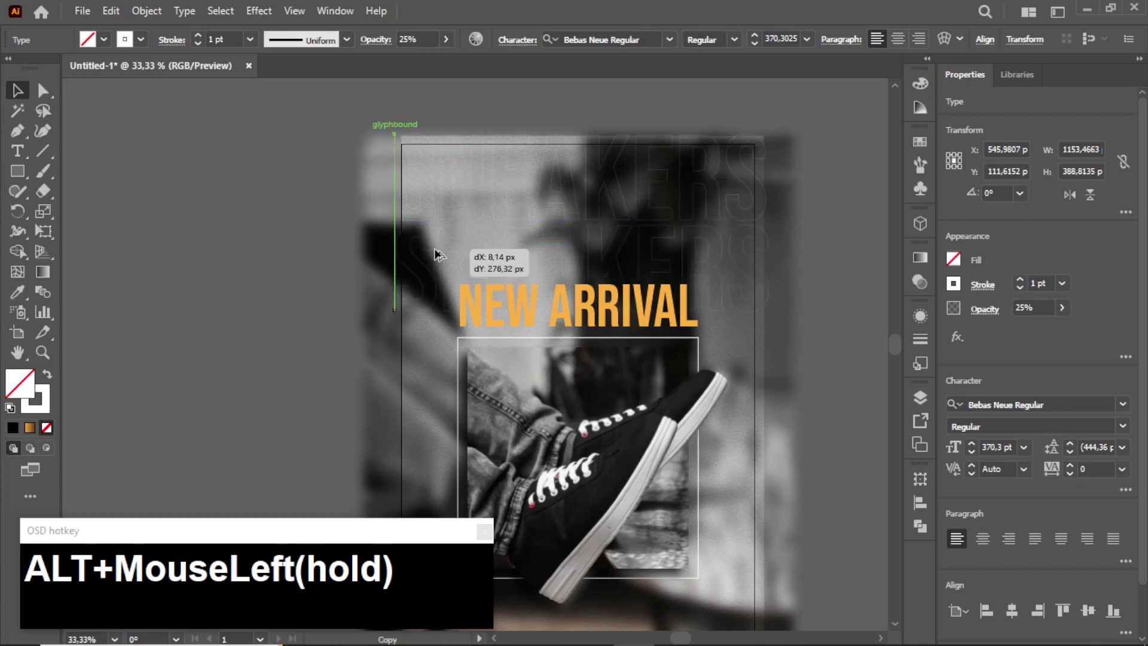
{"action": "left_click_drag", "start_coordinate": [437, 254], "coordinate": [436, 254]}
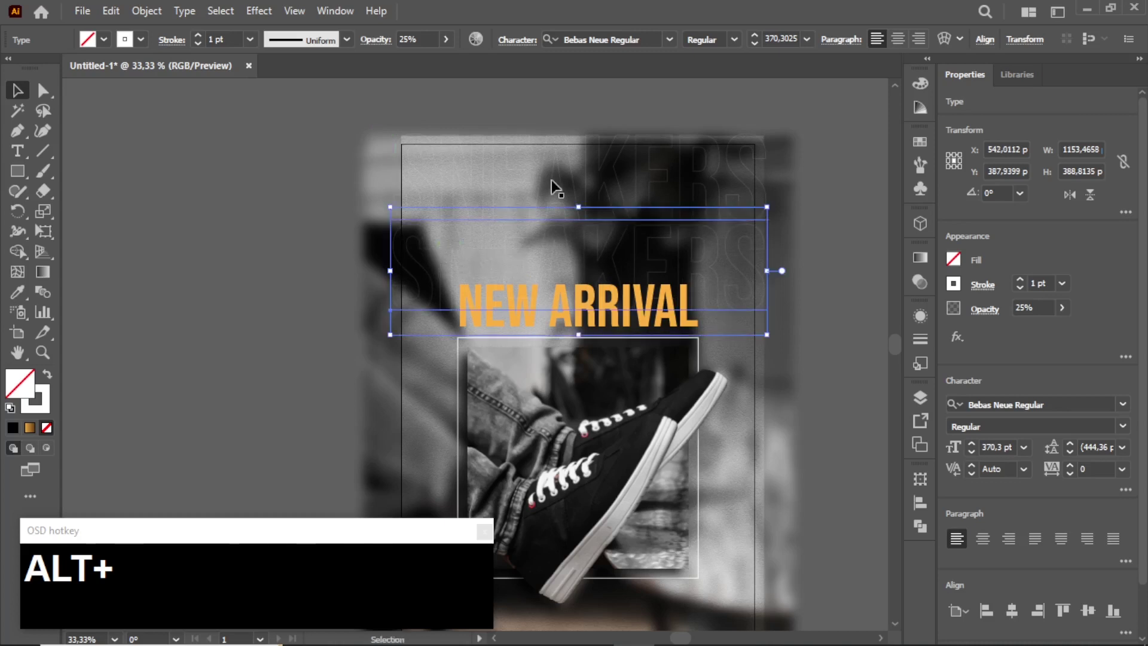
{"action": "key", "text": "ctrl"}
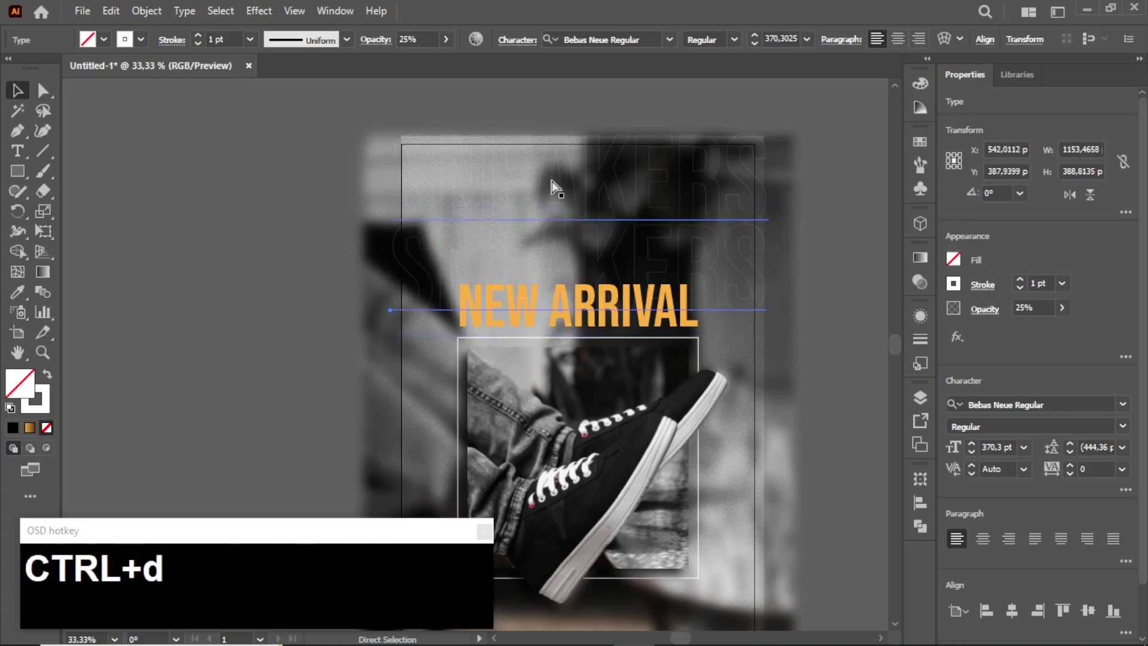
{"action": "key", "text": "ctrl+d"}
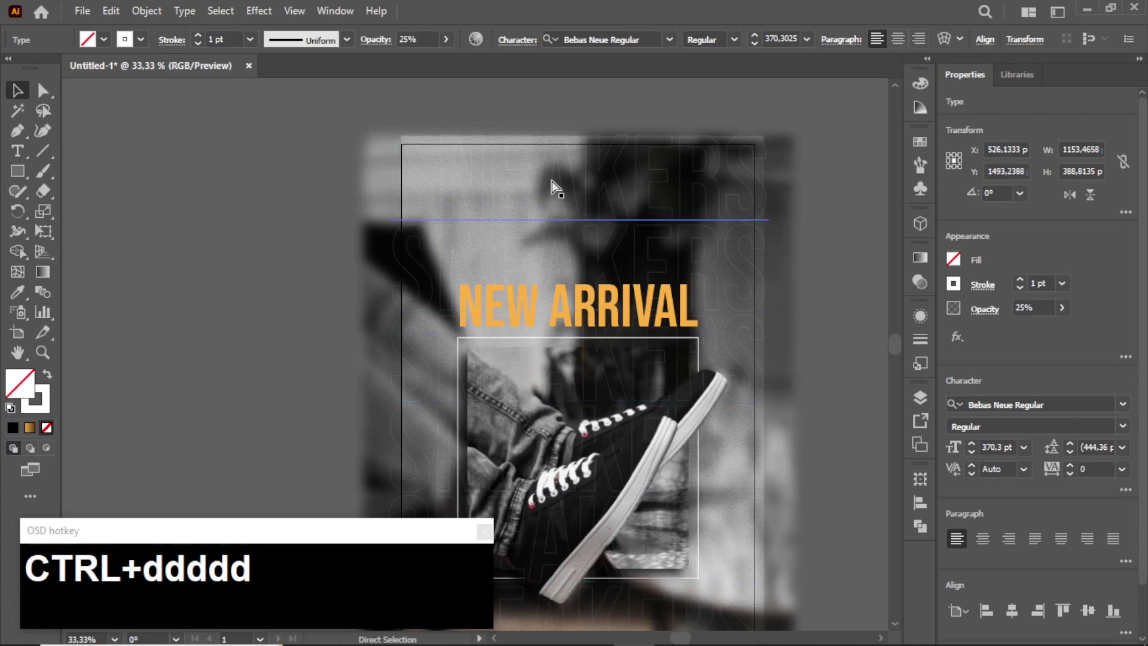
{"action": "scroll", "coordinate": [545, 121], "scroll_direction": "down", "scroll_amount": 2}
{"action": "scroll", "coordinate": [606, 374], "scroll_direction": "up", "scroll_amount": 1}
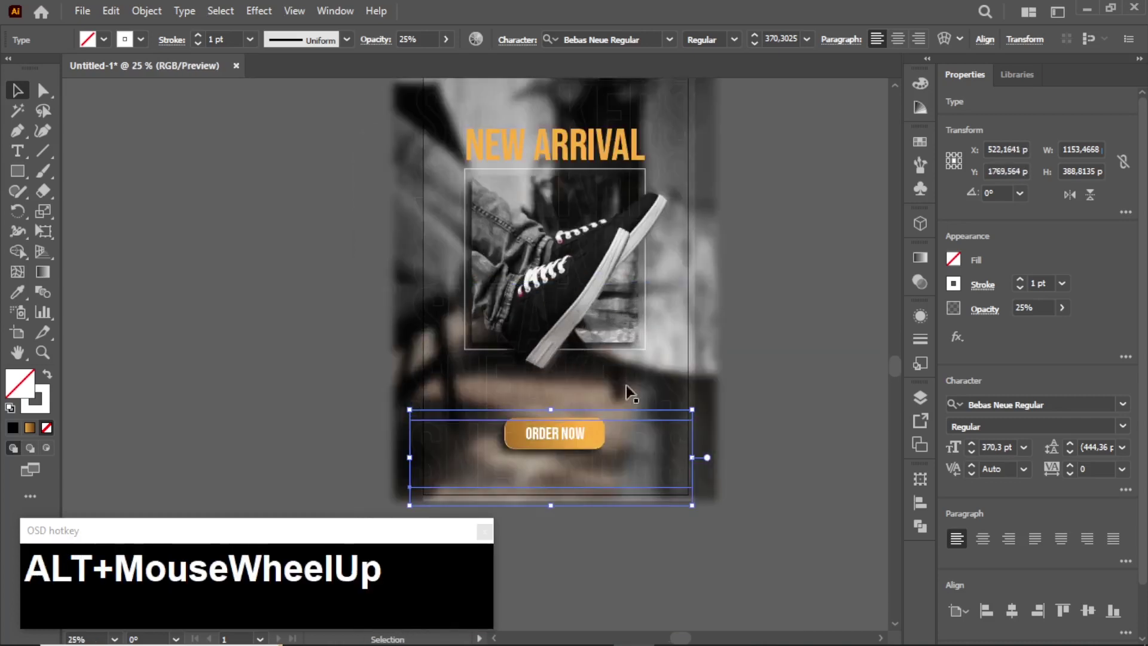
Select all the SNEAKERS rows and align them to their common horizontal centre.
{"action": "key", "text": "shift"}
{"action": "left_click_drag", "start_coordinate": [677, 387], "coordinate": [672, 99]}
{"action": "scroll", "coordinate": [667, 125], "scroll_direction": "down", "scroll_amount": 1}
{"action": "scroll", "coordinate": [661, 146], "scroll_direction": "up", "scroll_amount": 1}
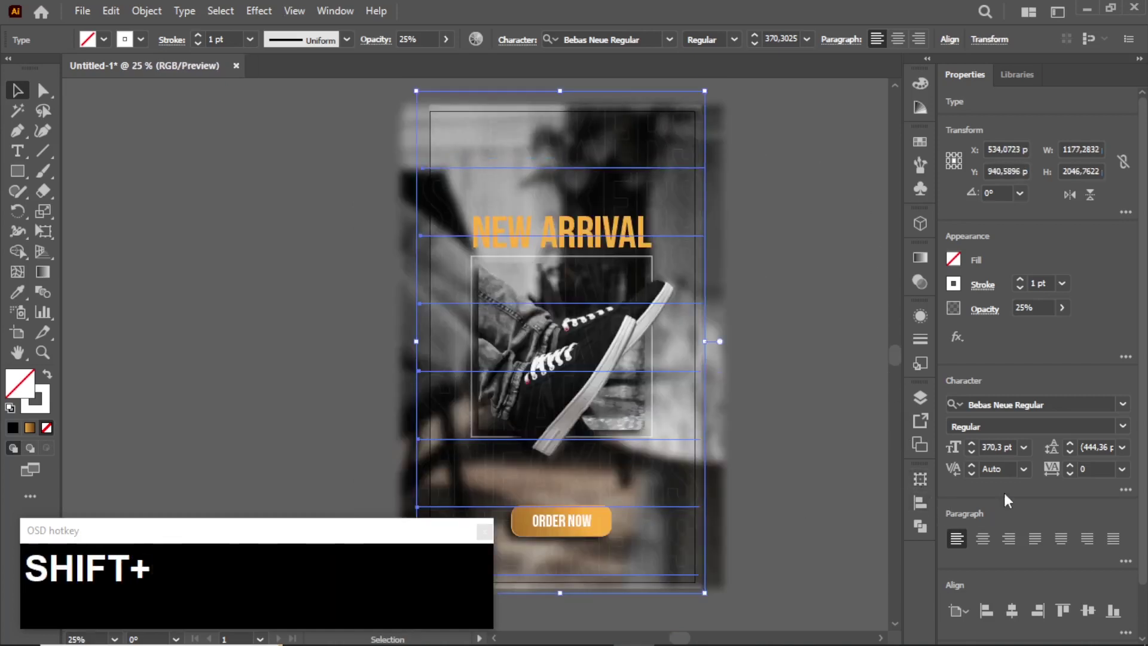
{"action": "left_click", "coordinate": [1010, 610]}
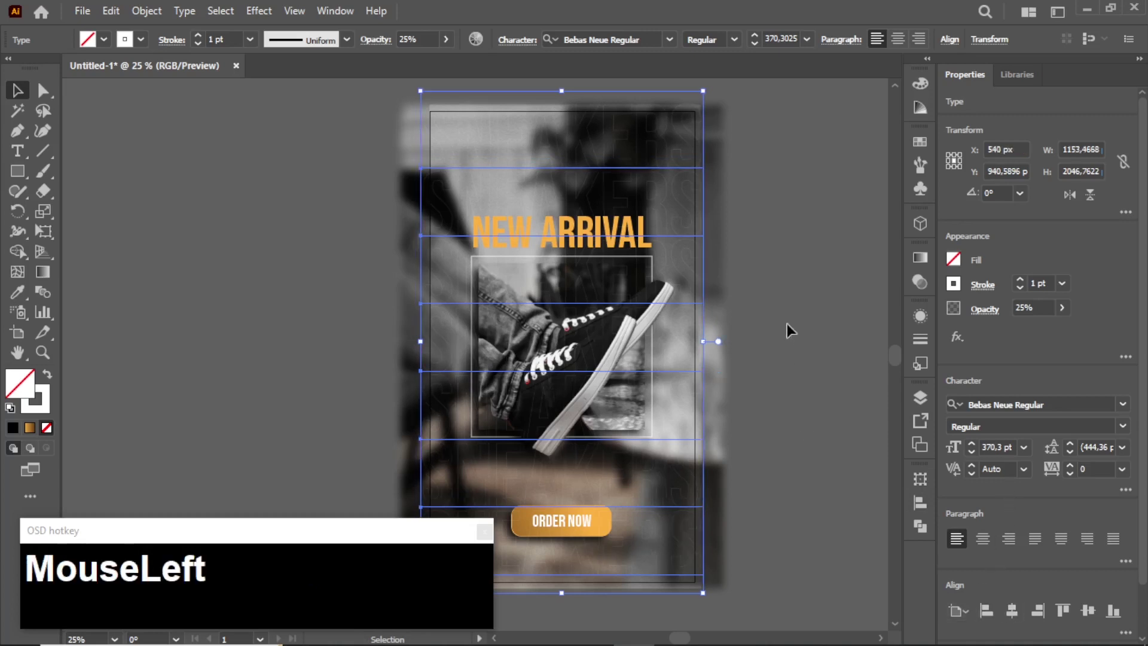
Group all the SNEAKERS rows into one object.
{"action": "scroll", "coordinate": [789, 328], "scroll_direction": "down", "scroll_amount": 1}
{"action": "scroll", "coordinate": [769, 299], "scroll_direction": "up", "scroll_amount": 1}
{"action": "left_click", "coordinate": [147, 11]}
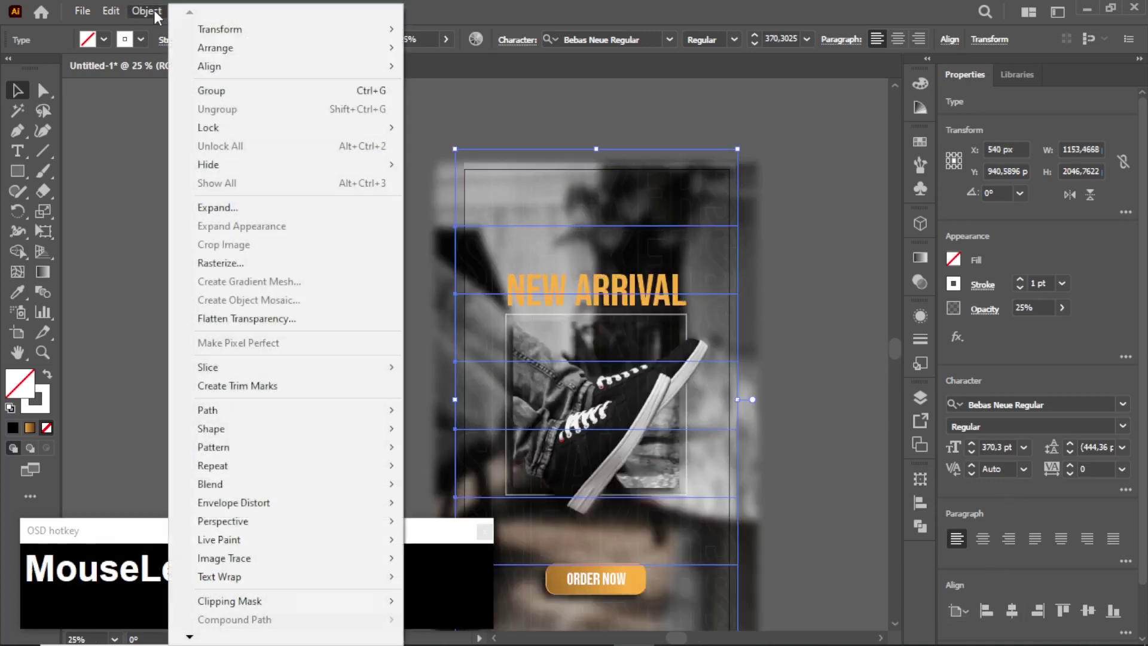
{"action": "left_click", "coordinate": [203, 92]}
{"action": "left_click", "coordinate": [199, 212]}
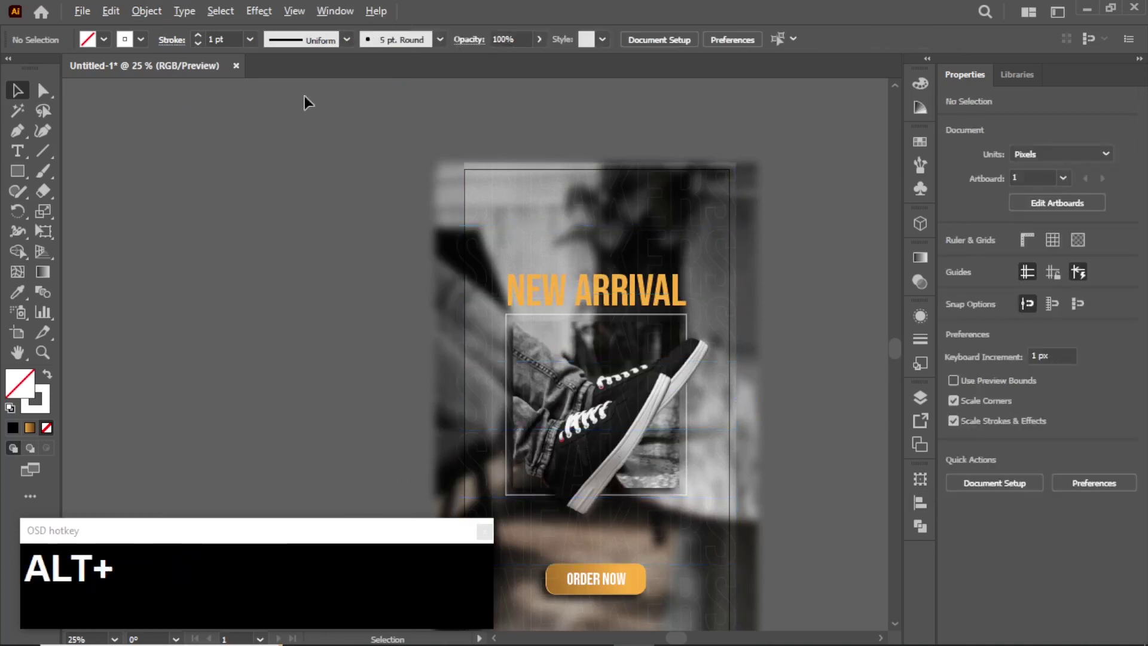
Move the SNEAKERS group down about 30 px so its rows sit within the poster's height.
{"action": "scroll", "coordinate": [612, 456], "scroll_direction": "down", "scroll_amount": 1}
{"action": "scroll", "coordinate": [550, 476], "scroll_direction": "up", "scroll_amount": 3}
{"action": "left_click", "coordinate": [619, 410]}
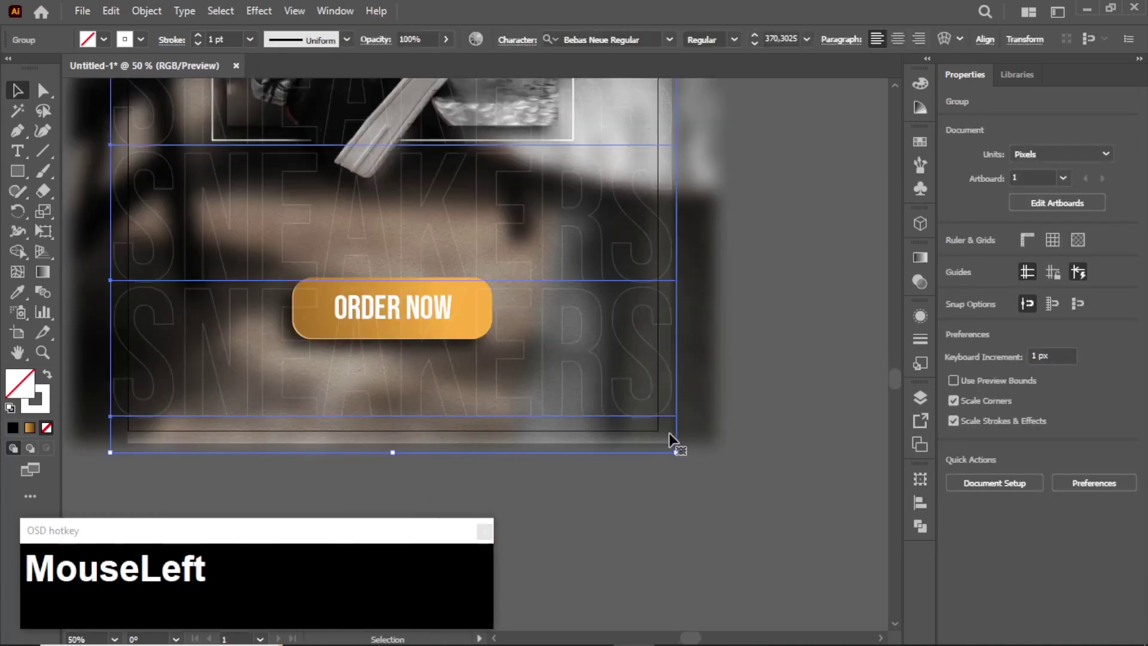
{"action": "left_click_drag", "start_coordinate": [622, 419], "coordinate": [622, 431]}
{"action": "scroll", "coordinate": [626, 491], "scroll_direction": "down", "scroll_amount": 3}
{"action": "scroll", "coordinate": [578, 183], "scroll_direction": "up", "scroll_amount": 2}
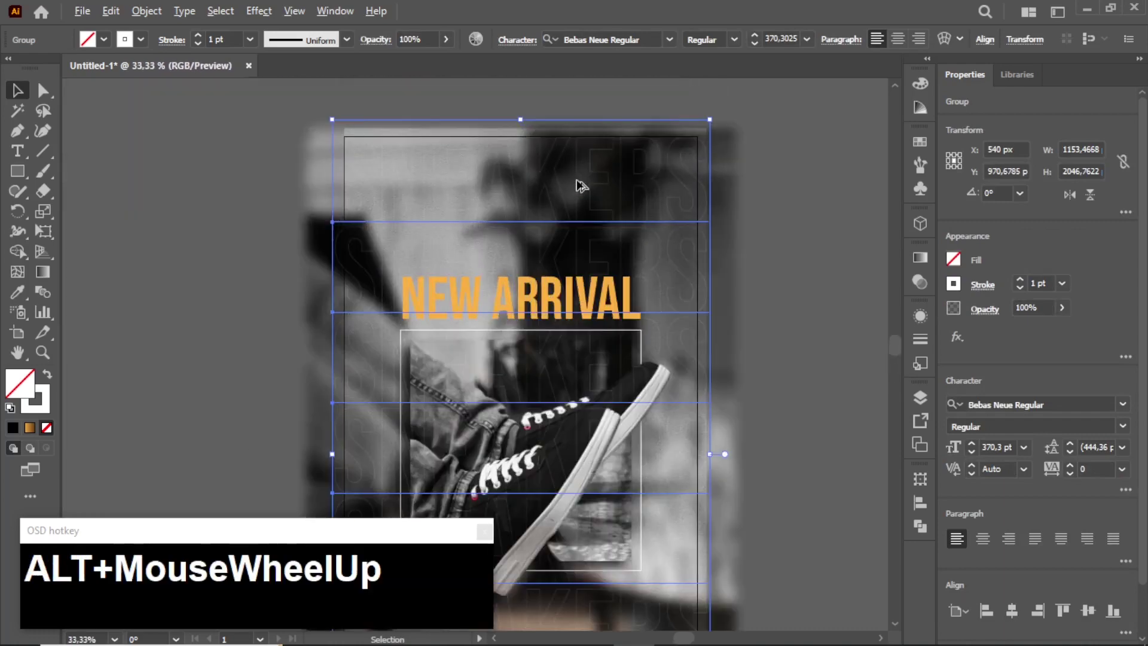
Send the SNEAKERS group backward one level at a time, five times, until it lies behind the framed shoe photo.
{"action": "scroll", "coordinate": [607, 185], "scroll_direction": "down", "scroll_amount": 1}
{"action": "scroll", "coordinate": [610, 198], "scroll_direction": "up", "scroll_amount": 2}
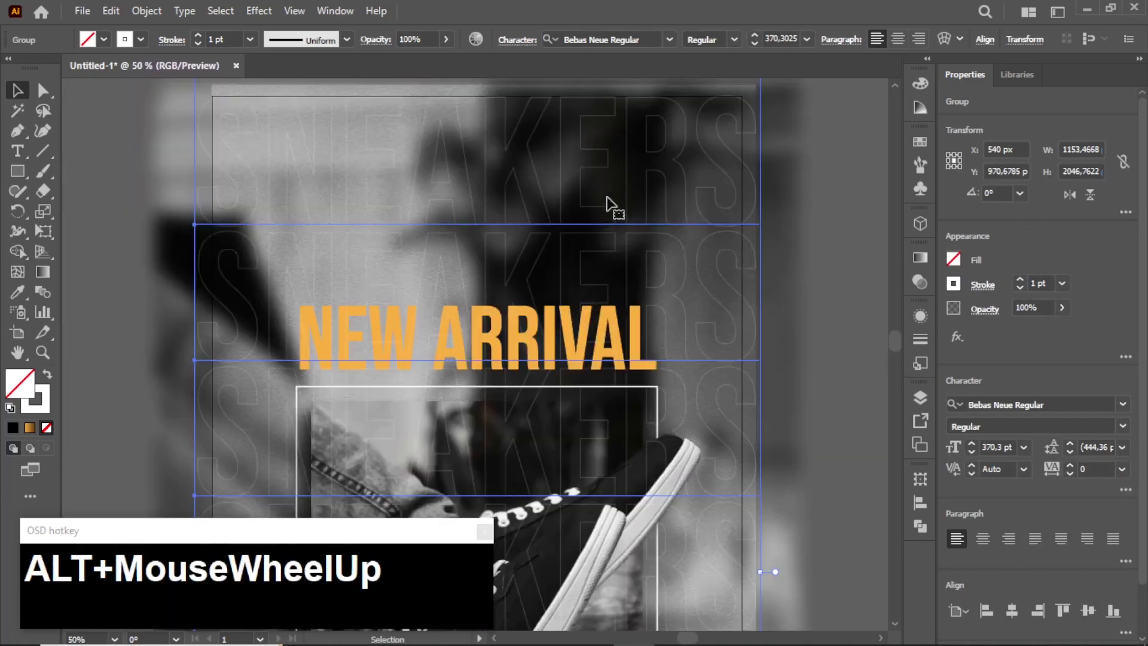
{"action": "right_click", "coordinate": [610, 204]}
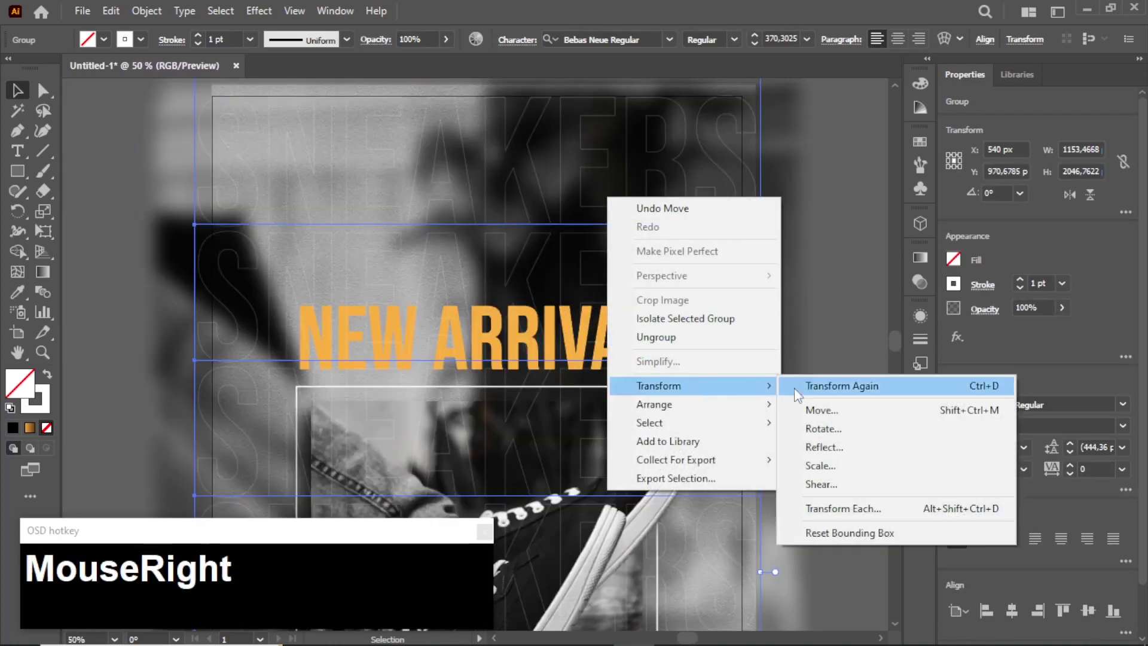
{"action": "mouse_move", "coordinate": [686, 402]}
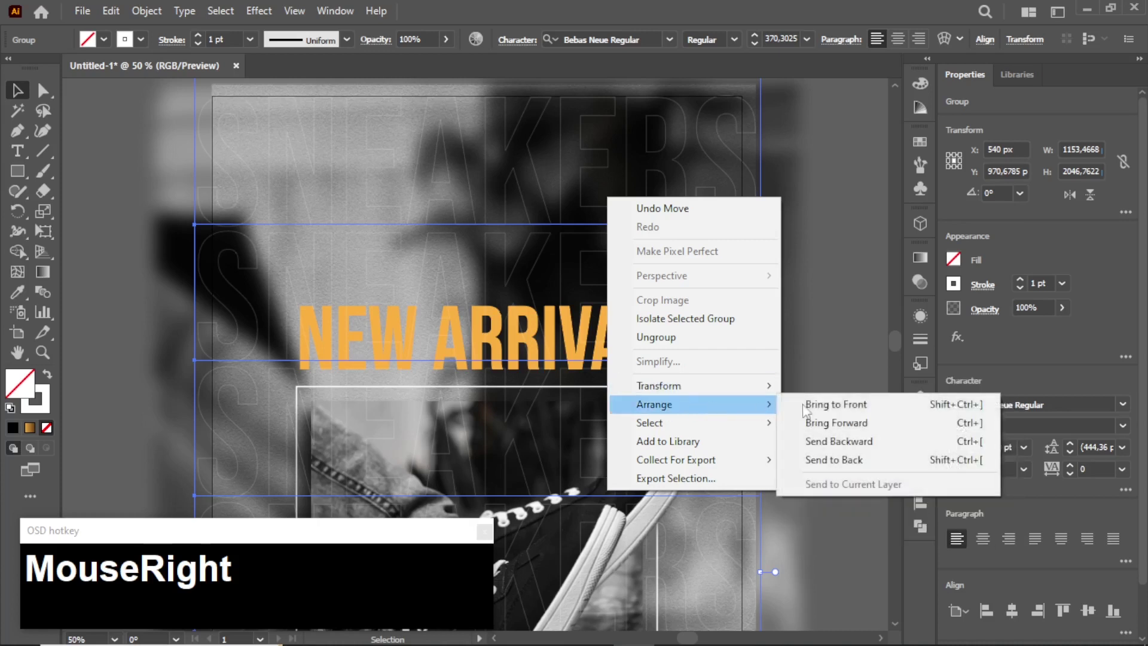
{"action": "left_click", "coordinate": [842, 443]}
{"action": "right_click", "coordinate": [683, 253]}
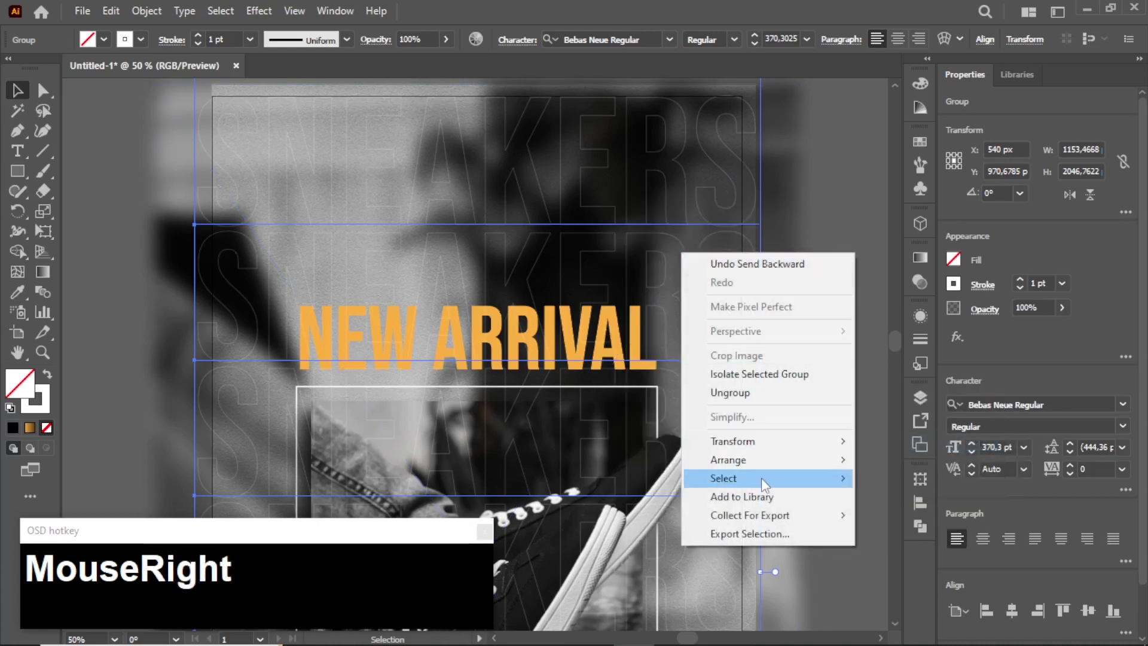
{"action": "mouse_move", "coordinate": [761, 460]}
{"action": "left_click", "coordinate": [892, 497]}
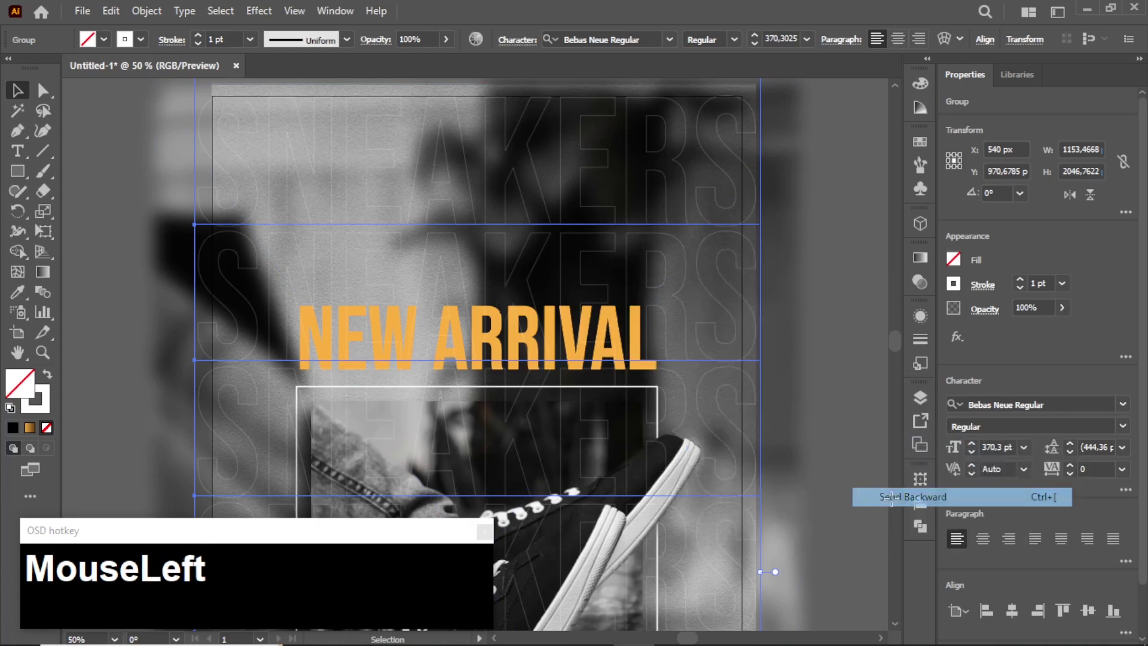
{"action": "right_click", "coordinate": [684, 281]}
{"action": "mouse_move", "coordinate": [778, 481]}
{"action": "left_click", "coordinate": [901, 522]}
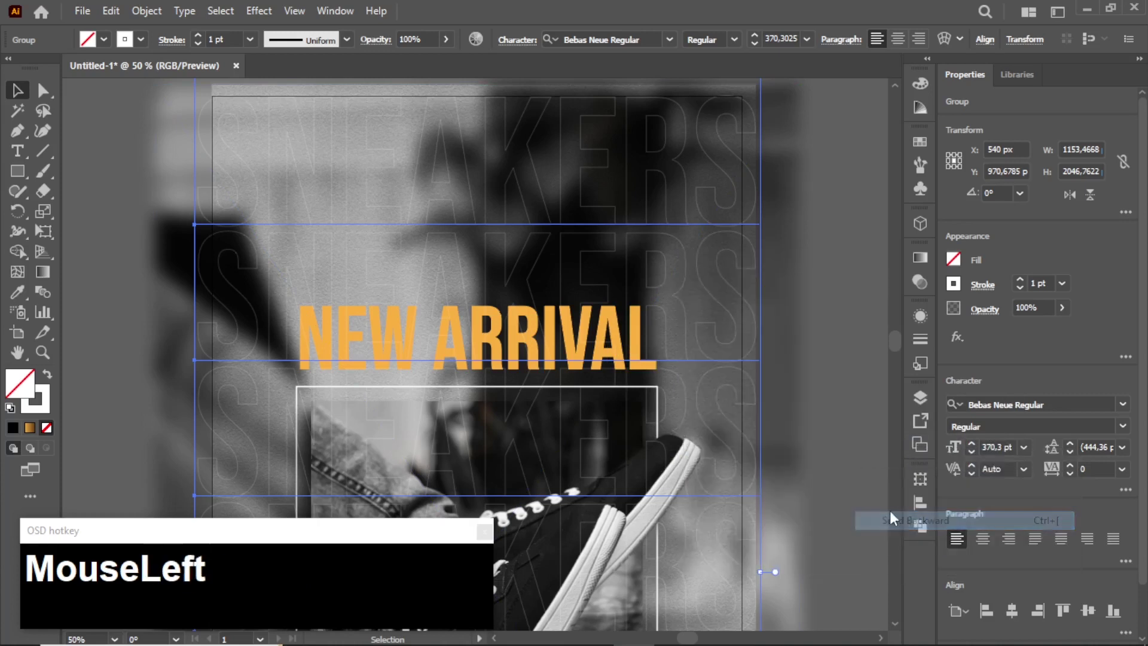
{"action": "right_click", "coordinate": [684, 271]}
{"action": "mouse_move", "coordinate": [791, 484]}
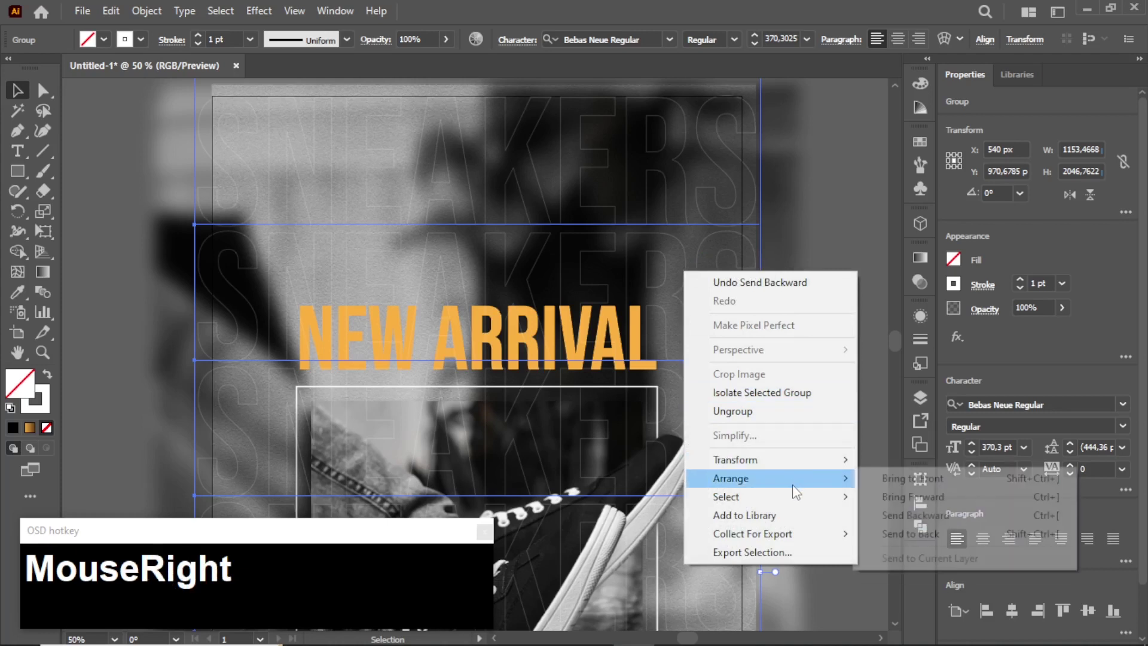
{"action": "left_click", "coordinate": [883, 515]}
{"action": "right_click", "coordinate": [683, 281]}
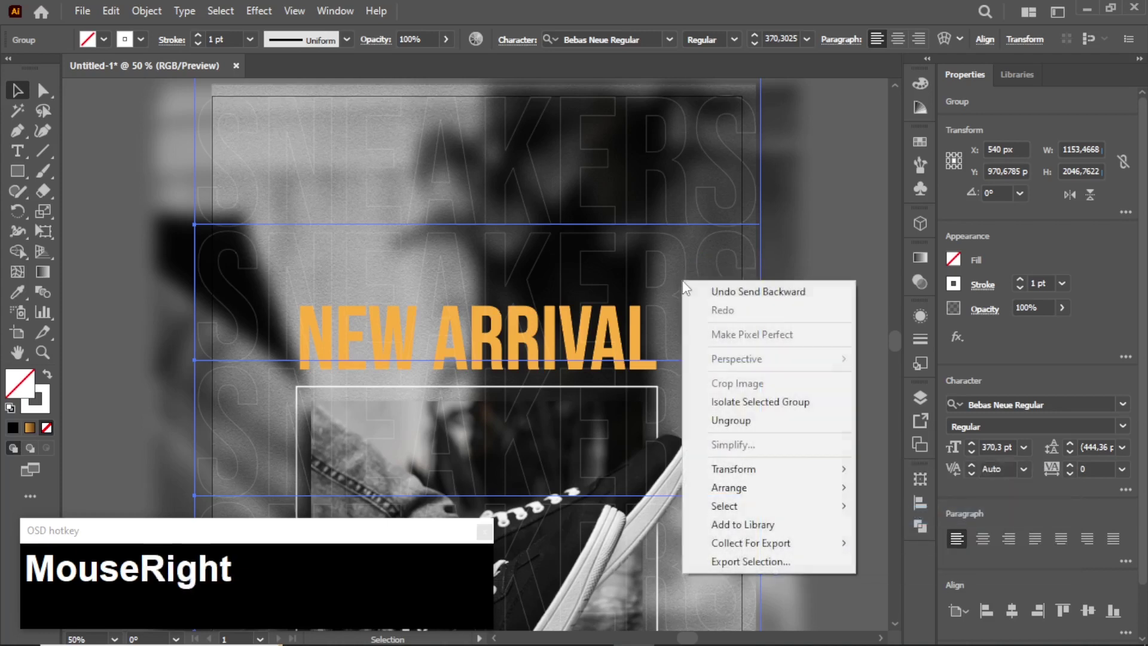
{"action": "mouse_move", "coordinate": [788, 494]}
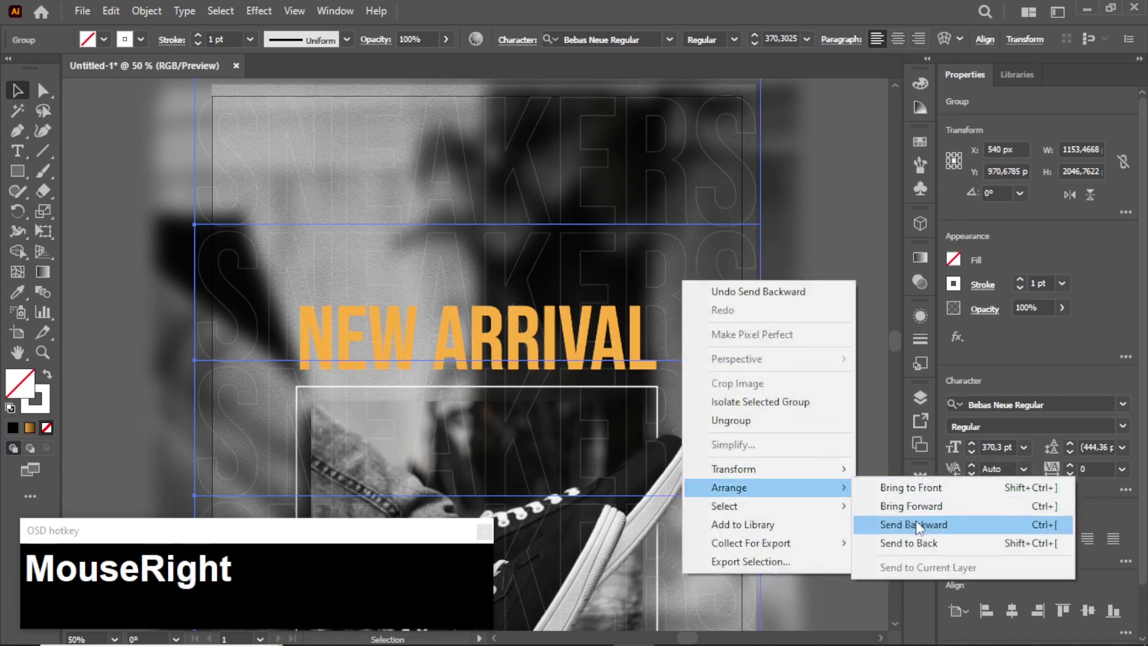
{"action": "left_click", "coordinate": [918, 524]}
{"action": "left_click", "coordinate": [844, 307]}
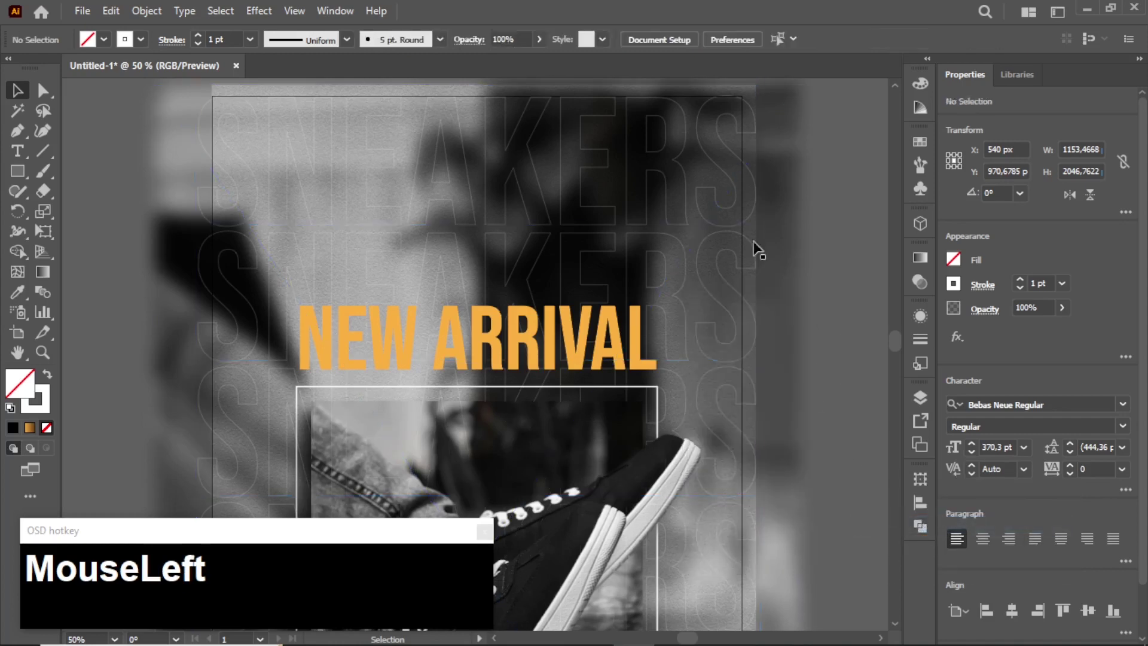
{"action": "scroll", "coordinate": [715, 209], "scroll_direction": "down", "scroll_amount": 3}
{"action": "left_click", "coordinate": [799, 453]}
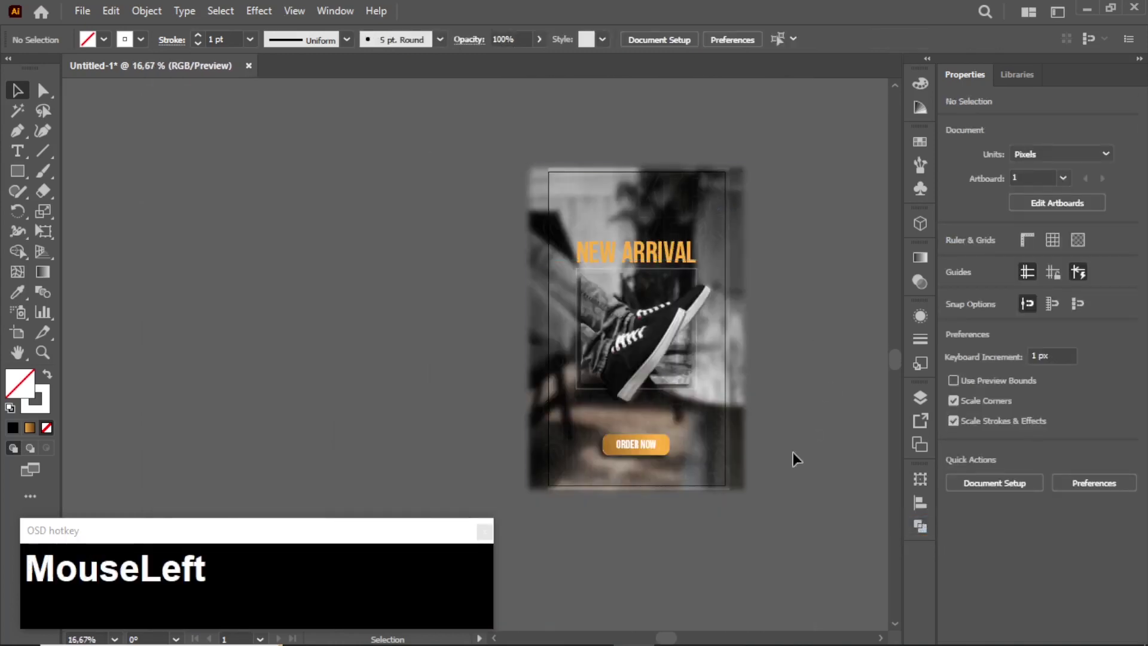
{"action": "scroll", "coordinate": [777, 456], "scroll_direction": "up", "scroll_amount": 2}
{"action": "scroll", "coordinate": [816, 399], "scroll_direction": "down", "scroll_amount": 1}
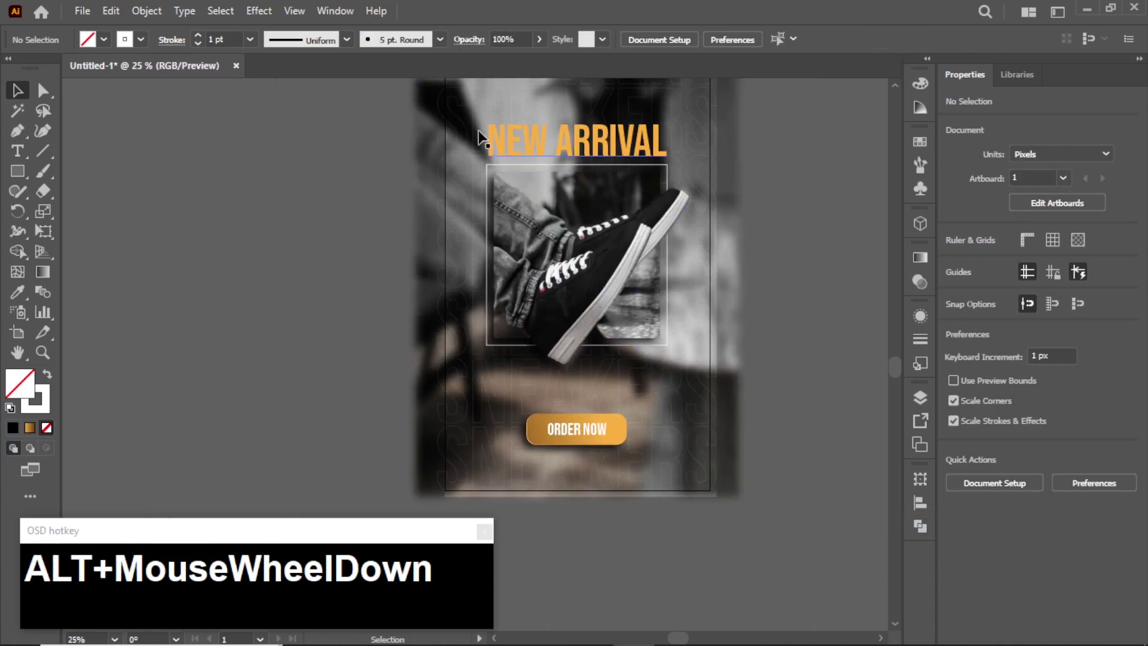
{"action": "scroll", "coordinate": [410, 311], "scroll_direction": "down", "scroll_amount": 1}
{"action": "scroll", "coordinate": [360, 194], "scroll_direction": "up", "scroll_amount": 1}
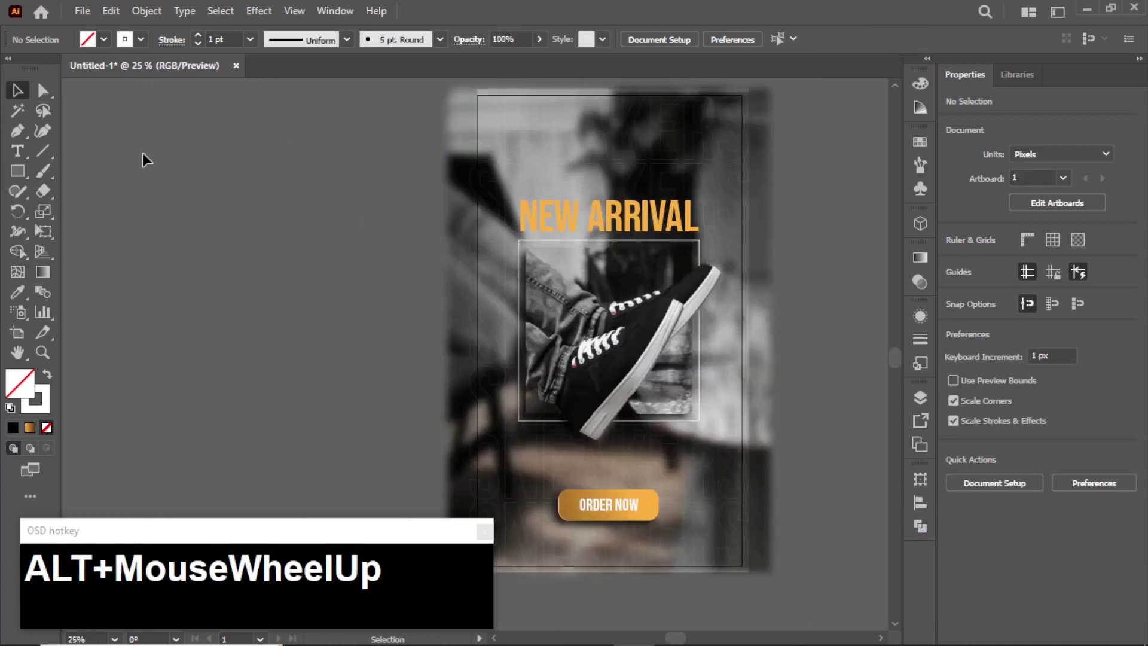
Draw a circle about 483 px in diameter with the Ellipse tool on the empty canvas beside the poster.
{"action": "right_click", "coordinate": [7, 171]}
{"action": "left_click", "coordinate": [93, 213]}
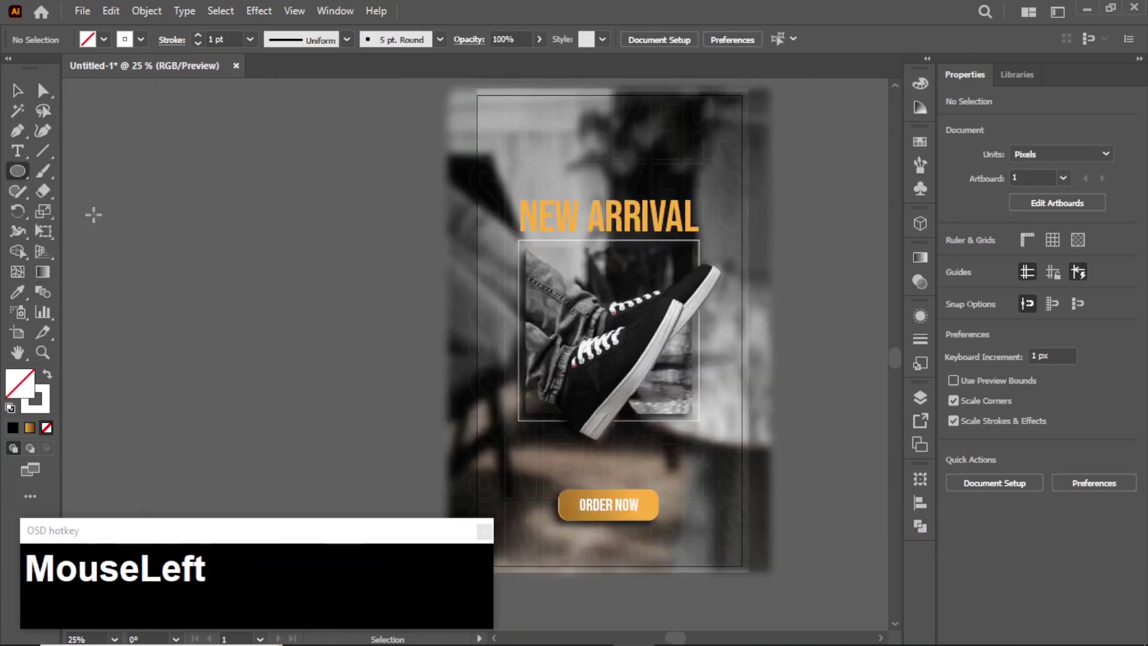
{"action": "left_click_drag", "start_coordinate": [265, 187], "coordinate": [384, 305], "text": "shift"}
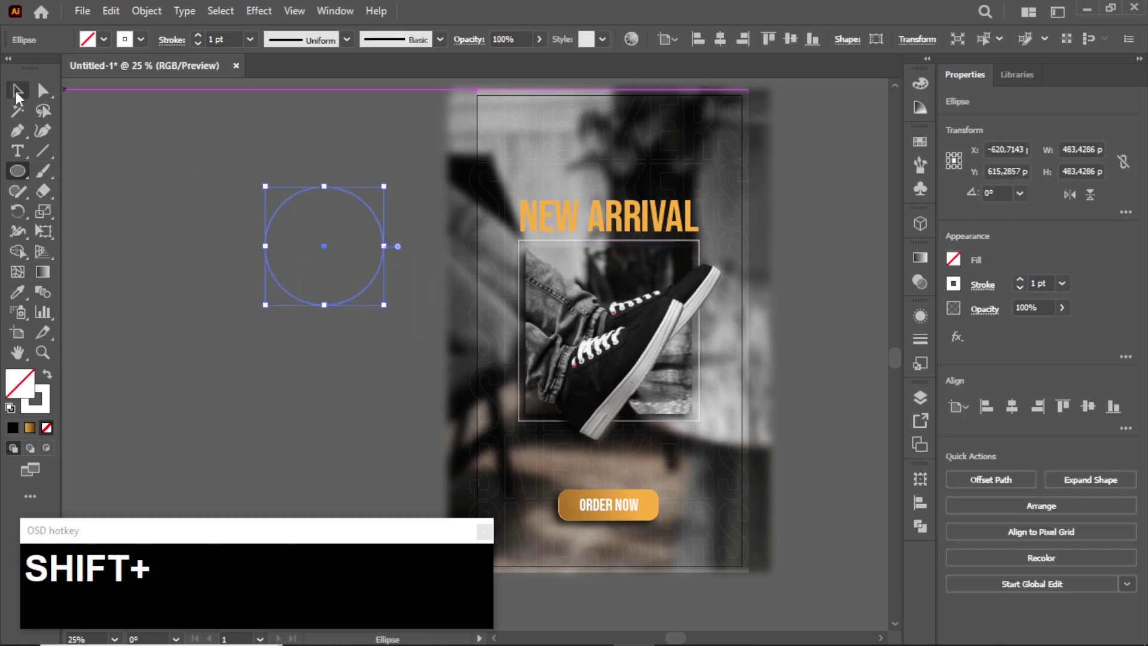
{"action": "key", "text": "v"}
Fill the circle with a radial gradient from orange at the centre to black at the edge.
{"action": "left_click", "coordinate": [918, 258]}
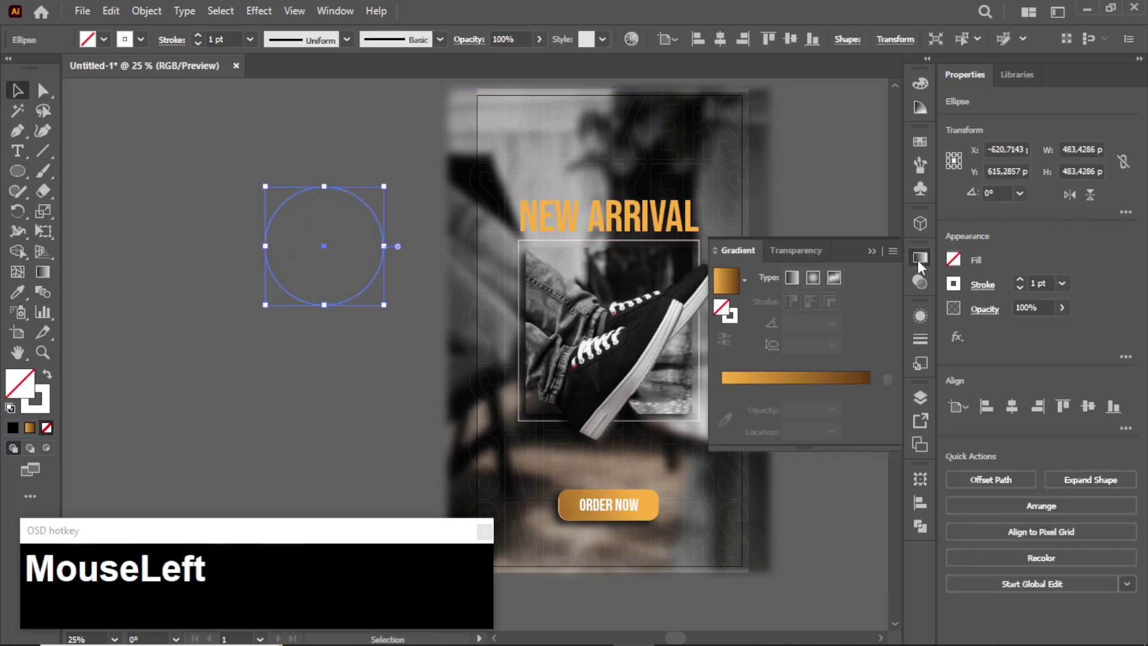
{"action": "left_click", "coordinate": [819, 378]}
{"action": "double_click", "coordinate": [872, 410]}
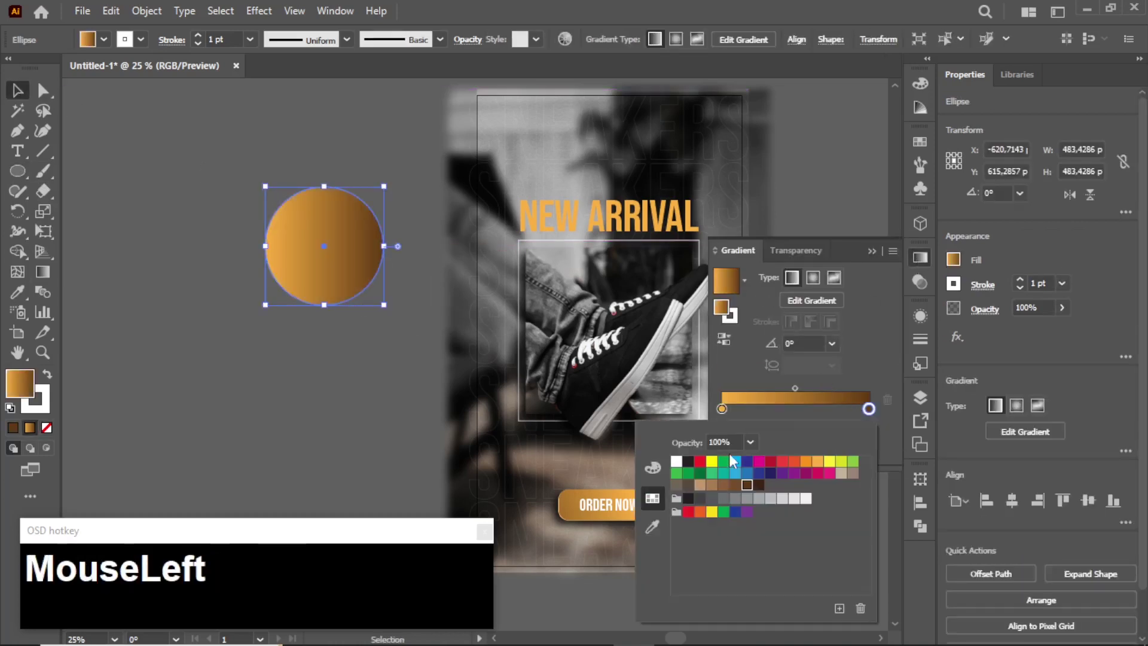
{"action": "left_click", "coordinate": [688, 461]}
{"action": "left_click", "coordinate": [811, 279]}
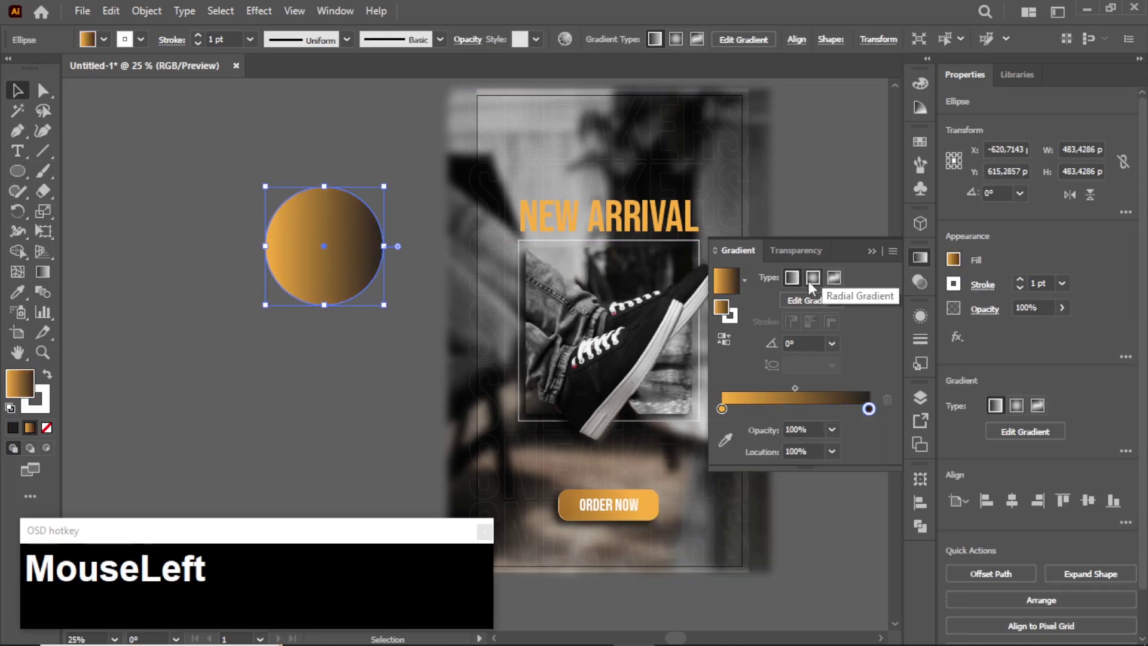
{"action": "left_click", "coordinate": [808, 281]}
Set the gradient circle's blending mode to Color Dodge.
{"action": "left_click", "coordinate": [791, 252]}
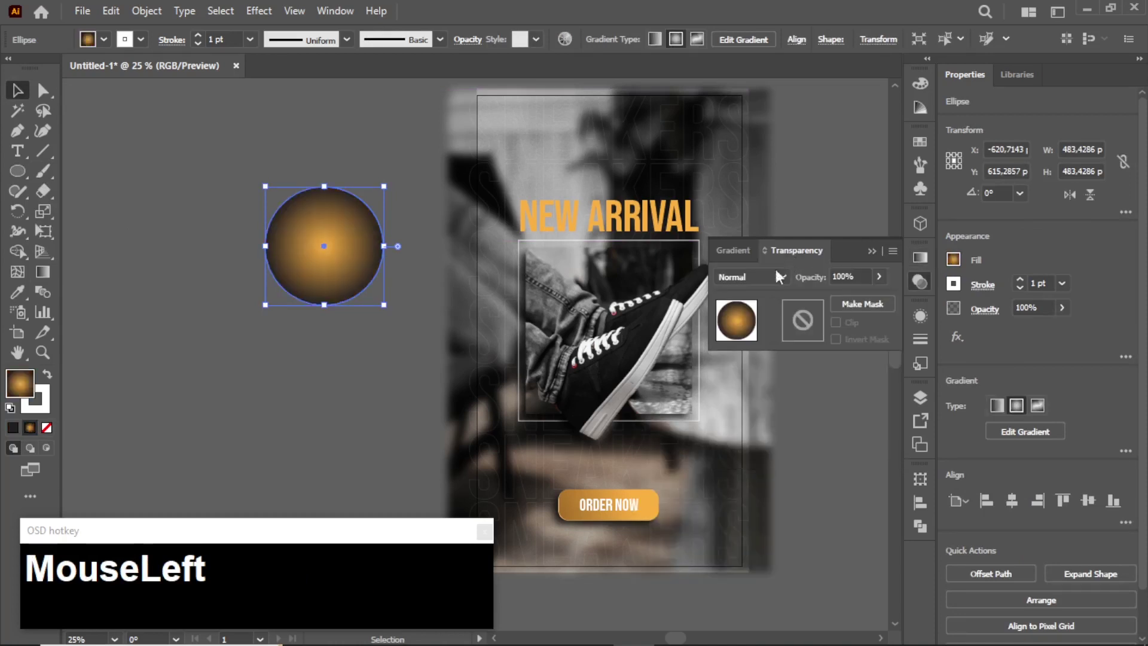
{"action": "left_click", "coordinate": [759, 275]}
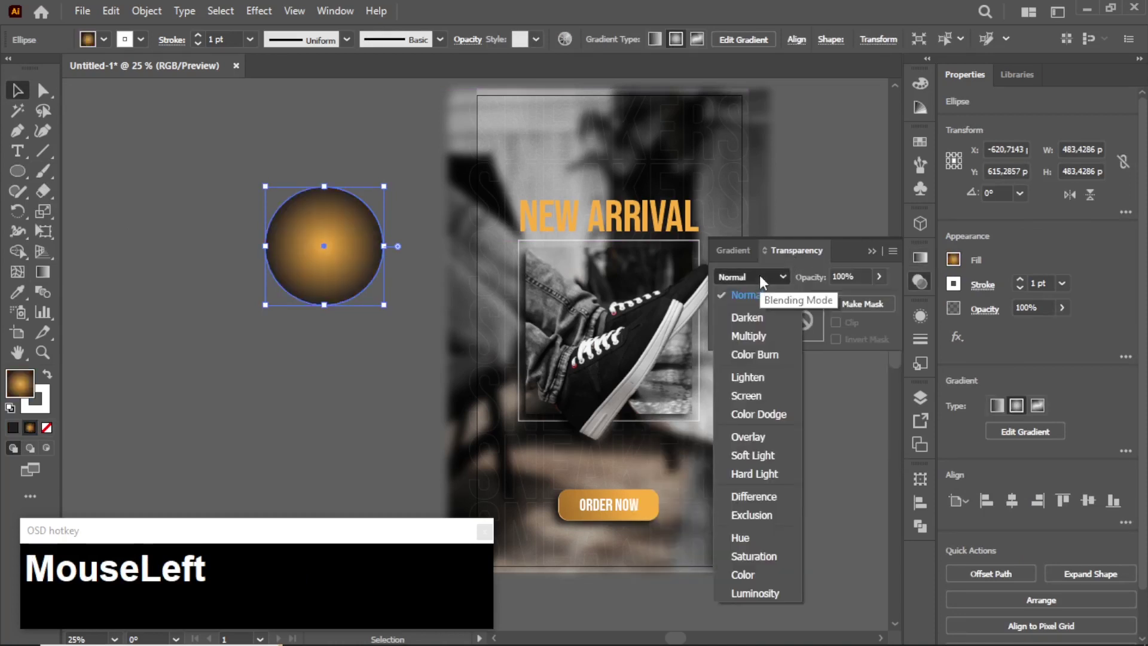
{"action": "left_click", "coordinate": [771, 411]}
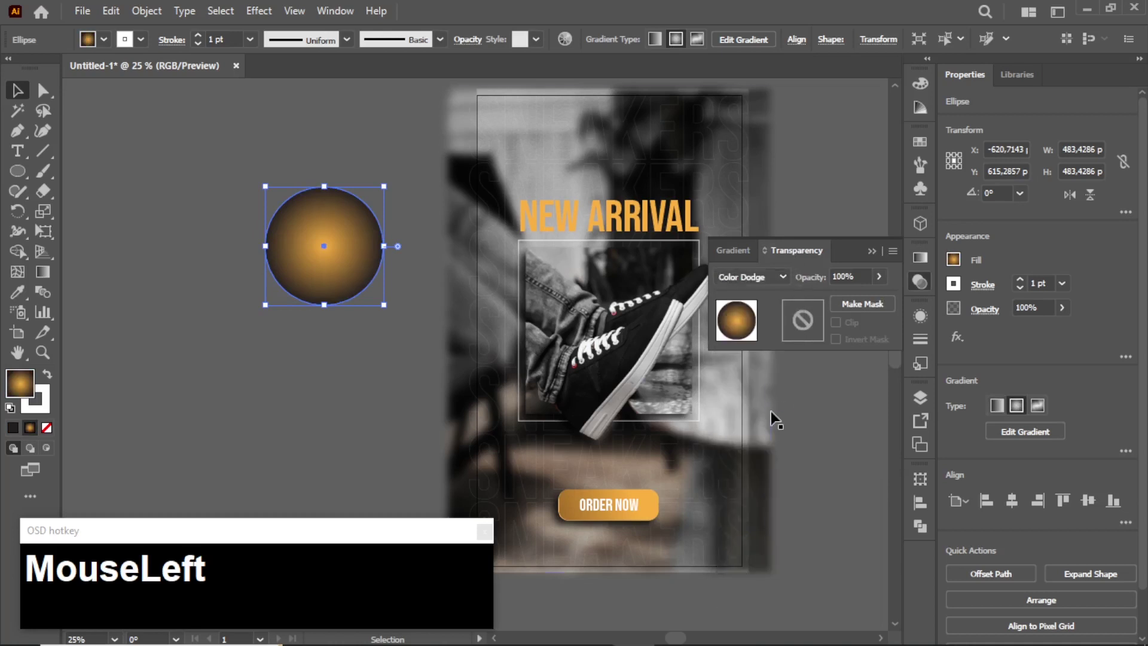
{"action": "left_click", "coordinate": [845, 203]}
Duplicate the gradient circle about 524 px below the original and set the copy's blending mode to Multiply.
{"action": "left_click", "coordinate": [350, 230]}
{"action": "left_click_drag", "start_coordinate": [339, 228], "coordinate": [339, 356]}
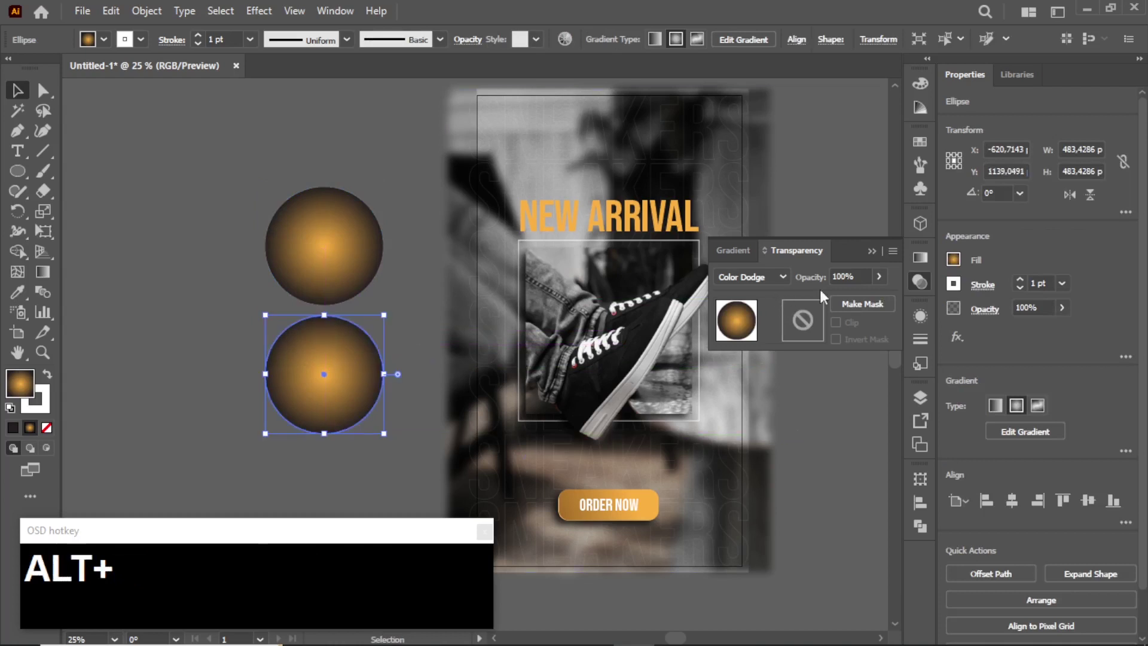
{"action": "left_click", "coordinate": [777, 278]}
{"action": "left_click", "coordinate": [747, 333]}
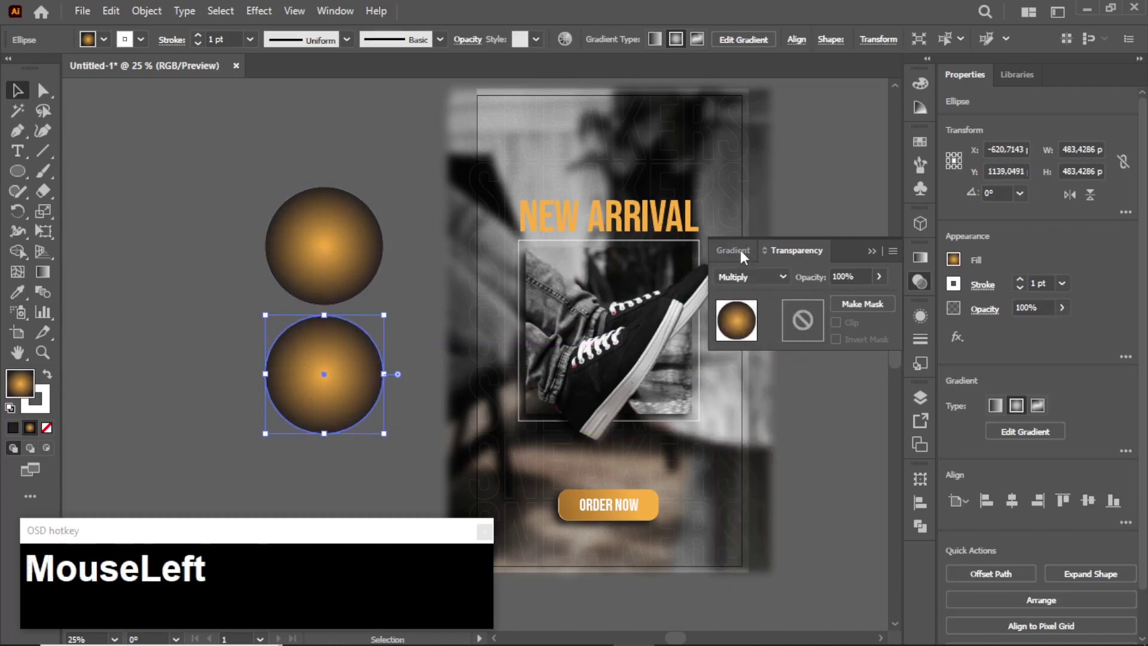
Change the centre colour of the lower circle's radial gradient to white.
{"action": "left_click", "coordinate": [740, 250]}
{"action": "double_click", "coordinate": [722, 409]}
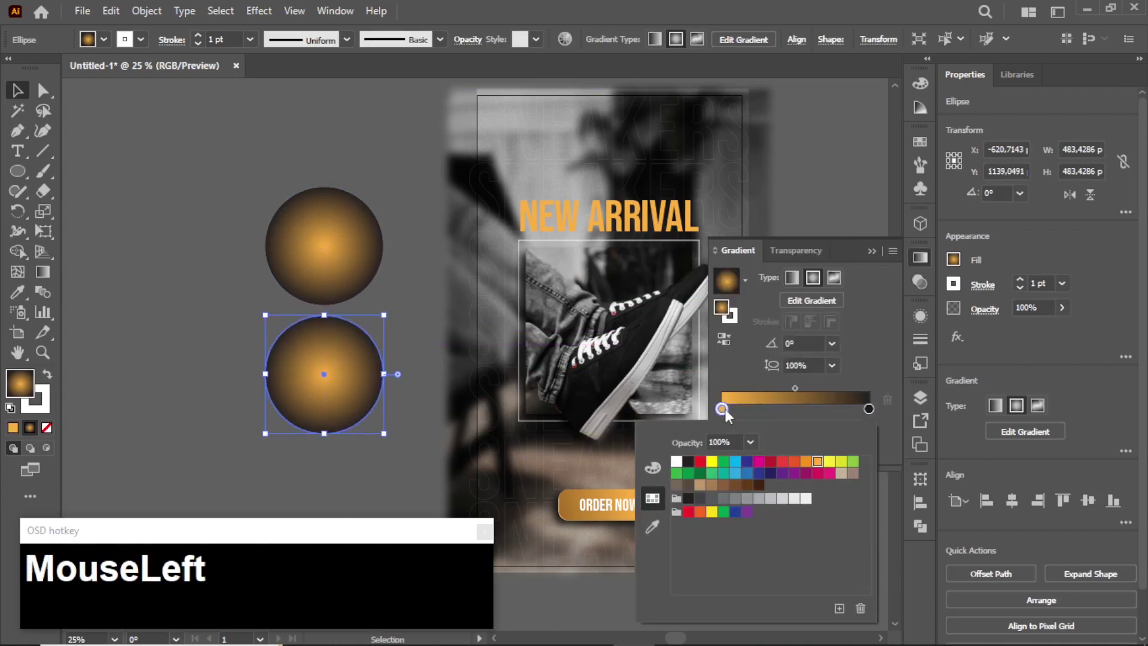
{"action": "left_click", "coordinate": [677, 462]}
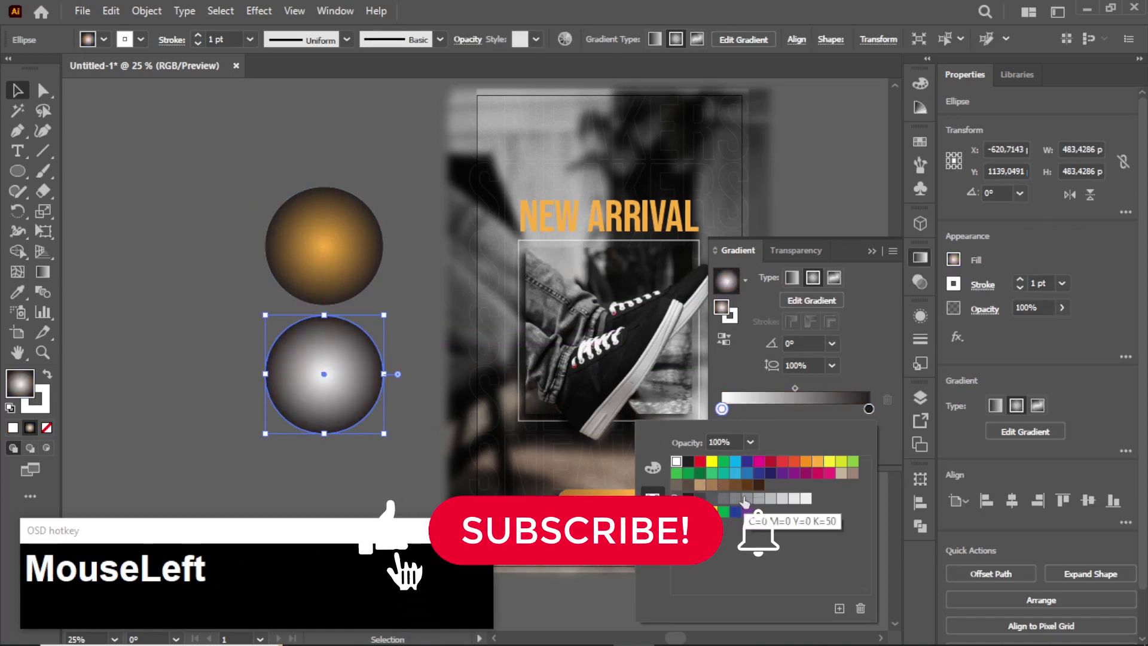
{"action": "left_click", "coordinate": [863, 360]}
{"action": "left_click", "coordinate": [871, 251]}
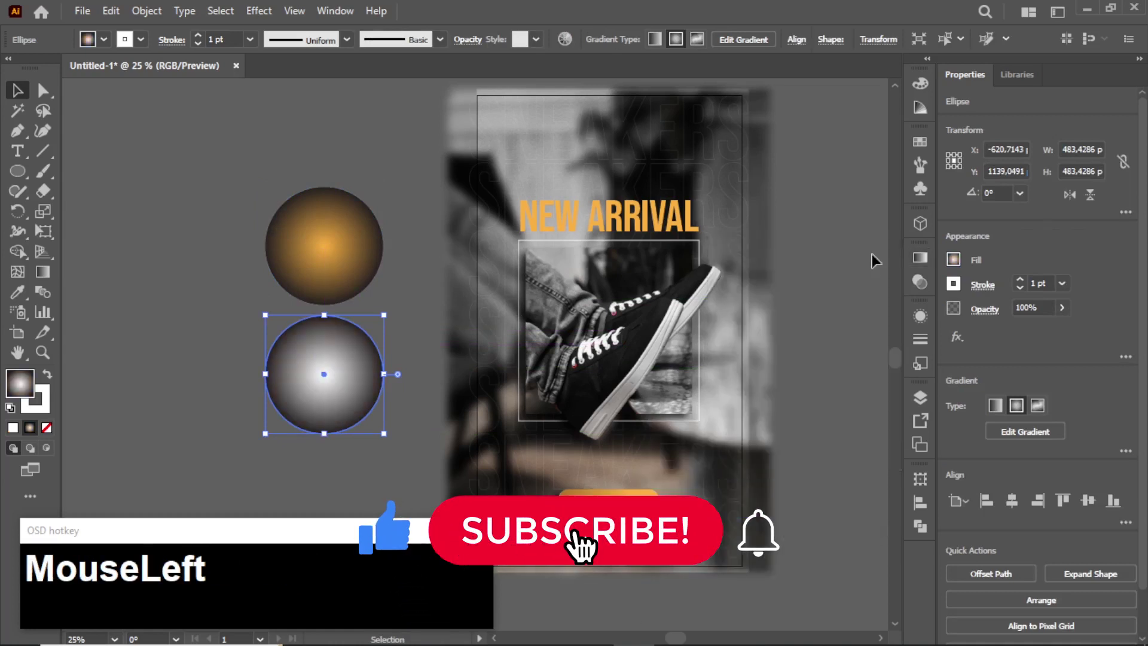
Move the white-to-black gradient circle exactly on top of the orange gradient circle.
{"action": "left_click_drag", "start_coordinate": [344, 361], "coordinate": [344, 232]}
{"action": "left_click", "coordinate": [392, 157]}
{"action": "scroll", "coordinate": [256, 222], "scroll_direction": "up", "scroll_amount": 3}
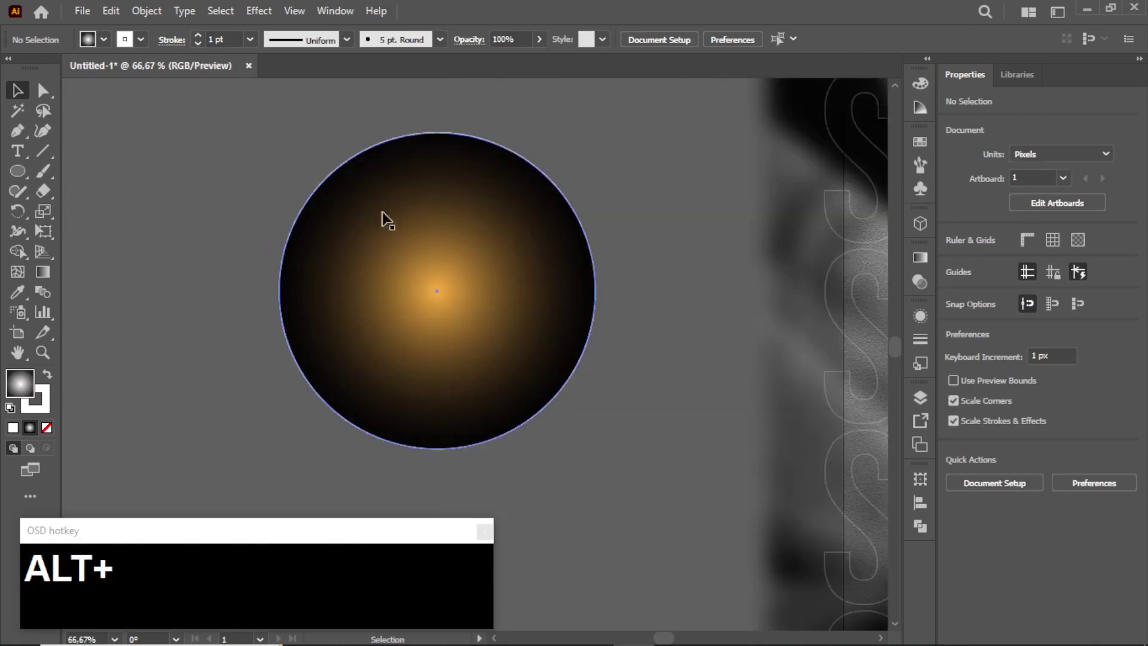
{"action": "scroll", "coordinate": [612, 333], "scroll_direction": "down", "scroll_amount": 2}
Remove the stroke from both stacked circles.
{"action": "left_click_drag", "start_coordinate": [371, 203], "coordinate": [566, 386]}
{"action": "left_click", "coordinate": [140, 41]}
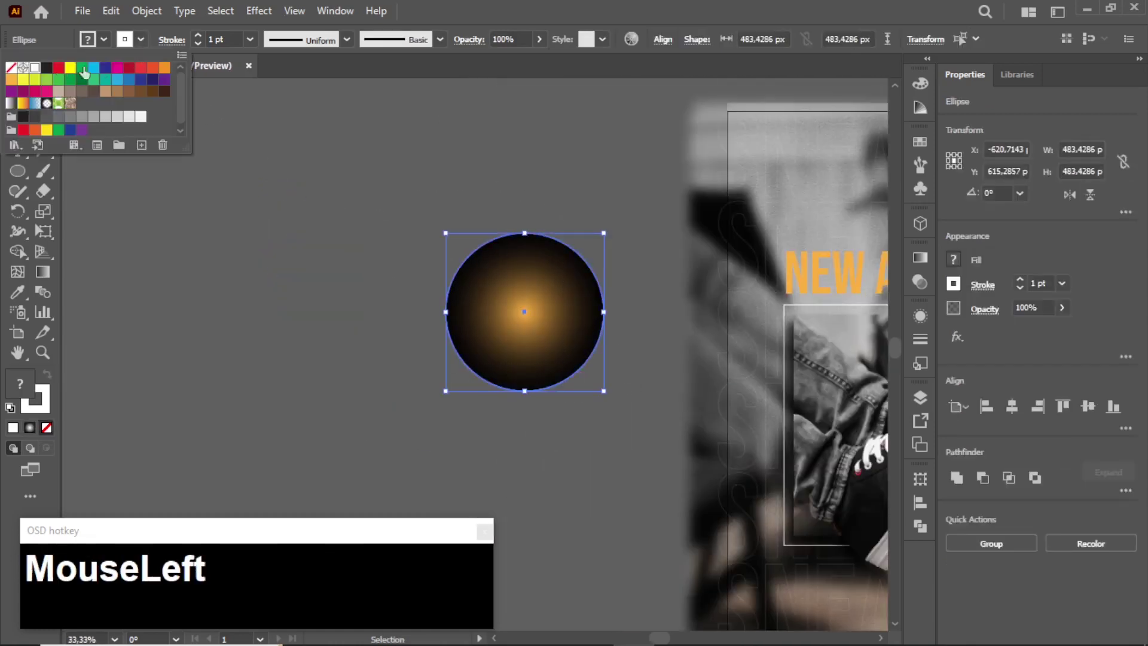
{"action": "left_click", "coordinate": [12, 68]}
Make an opacity mask from the two stacked circles so the orange gradient fades out at its edge.
{"action": "left_click", "coordinate": [920, 258]}
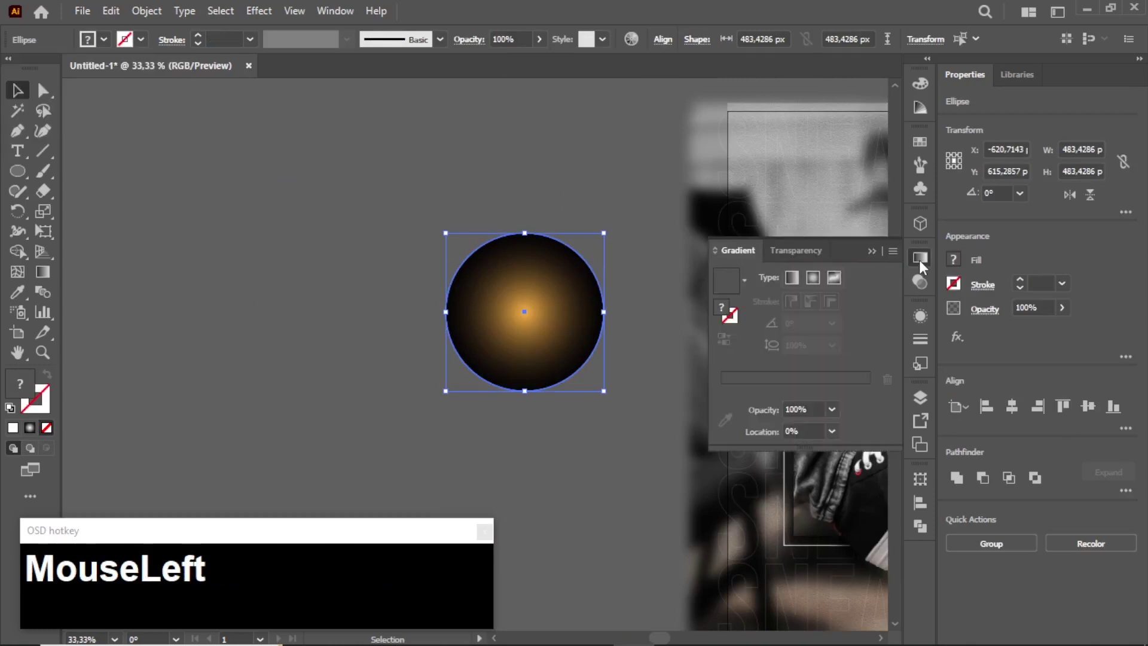
{"action": "left_click", "coordinate": [795, 249]}
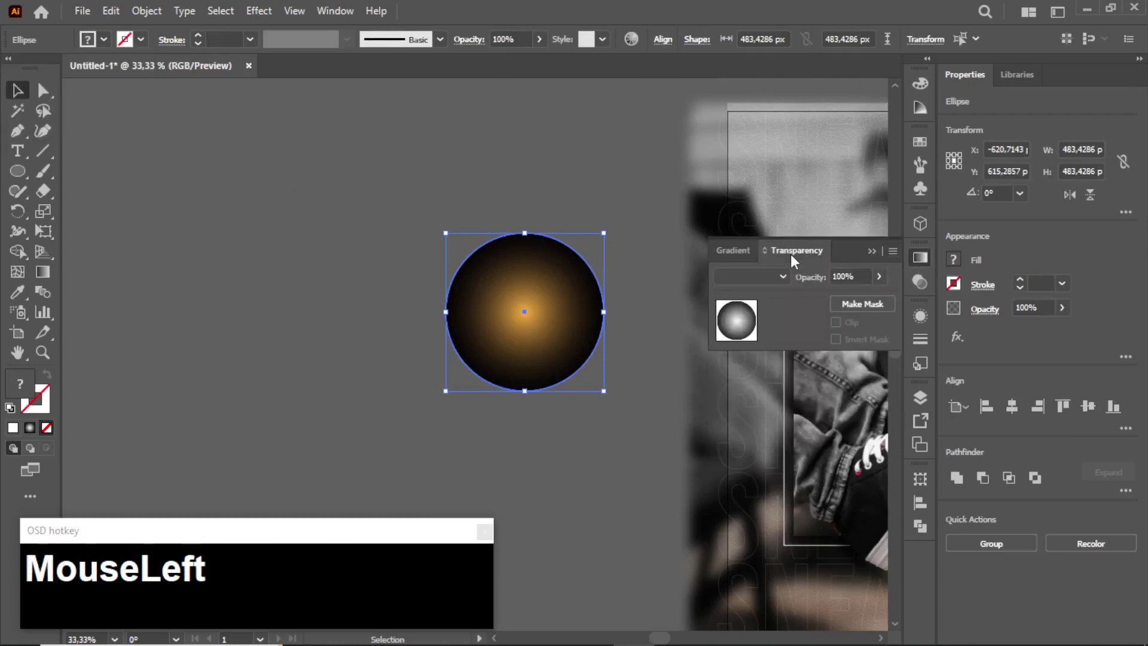
{"action": "left_click", "coordinate": [853, 304]}
{"action": "left_click", "coordinate": [597, 177]}
{"action": "left_click", "coordinate": [872, 251]}
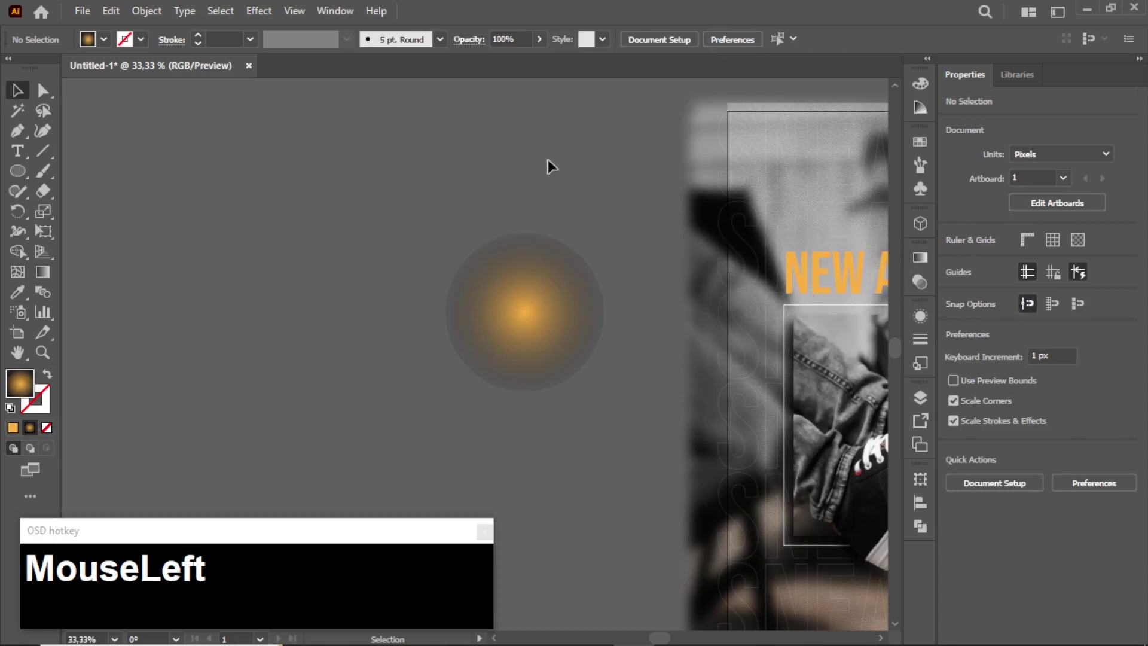
Move the masked orange glow onto the poster by the end of the NEW ARRIVAL heading and enlarge it to about 662 px.
{"action": "scroll", "coordinate": [388, 201], "scroll_direction": "down", "scroll_amount": 1, "text": "alt"}
{"action": "left_click_drag", "start_coordinate": [486, 302], "coordinate": [848, 271]}
{"action": "scroll", "coordinate": [801, 254], "scroll_direction": "down", "scroll_amount": 2, "text": "alt"}
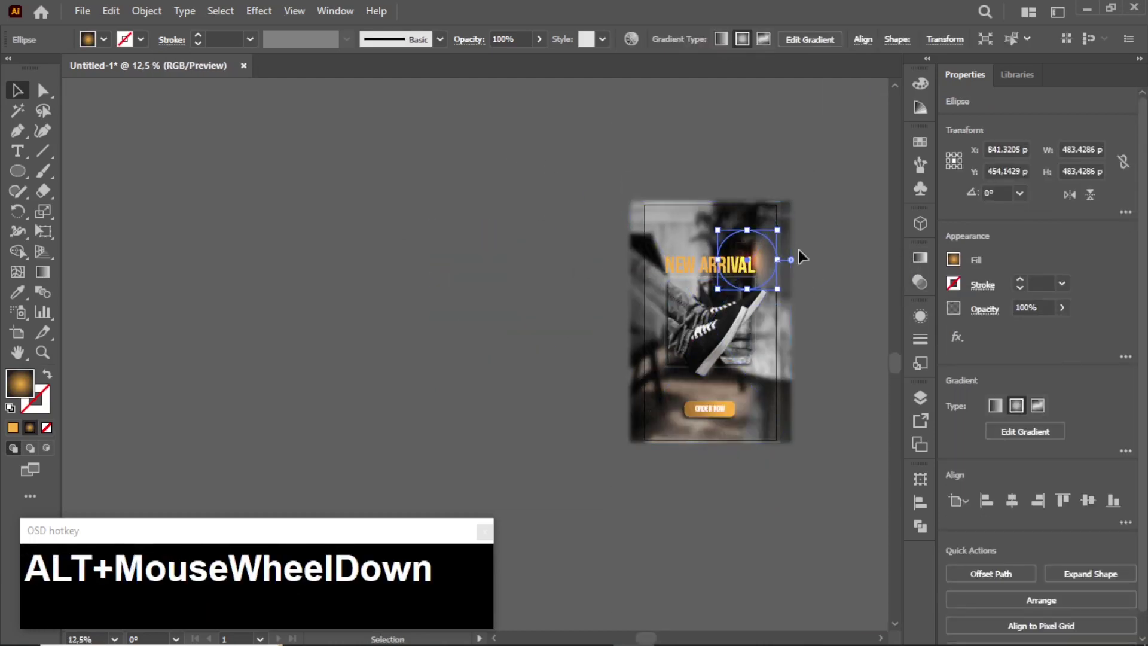
{"action": "scroll", "coordinate": [755, 227], "scroll_direction": "up", "scroll_amount": 2, "text": "alt"}
{"action": "left_click_drag", "start_coordinate": [766, 214], "coordinate": [823, 175]}
Copy the glow beside the ORDER NOW button at about 796 px and again at the poster's upper-right corner at about 992 px.
{"action": "left_click_drag", "start_coordinate": [741, 251], "coordinate": [596, 570]}
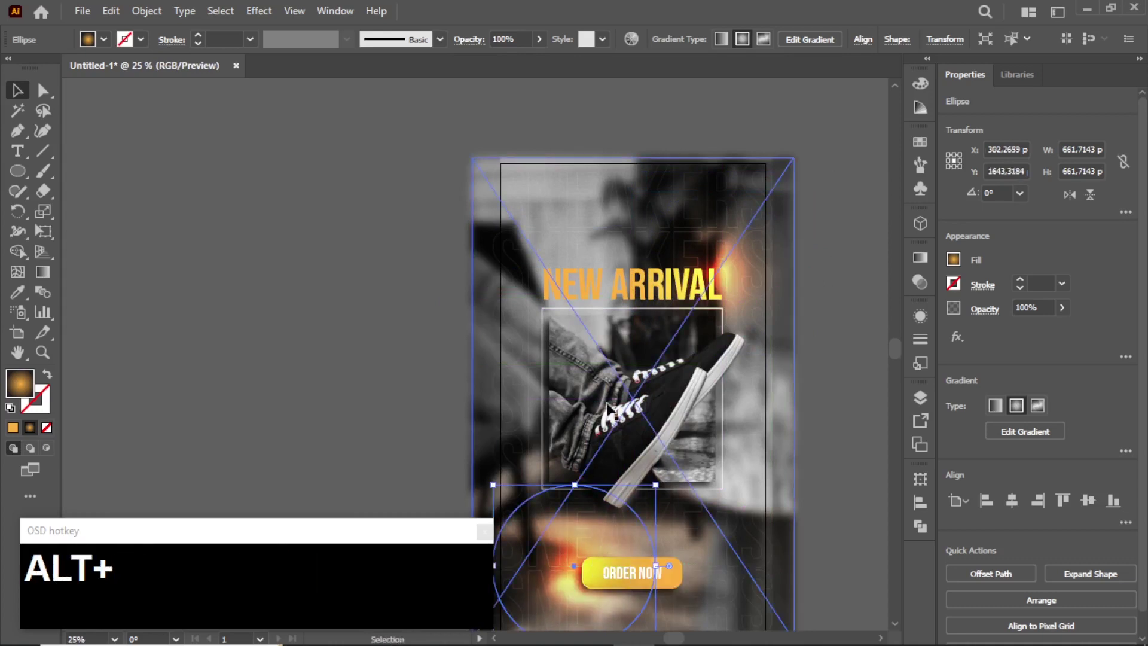
{"action": "scroll", "coordinate": [556, 505], "scroll_direction": "down", "scroll_amount": 2, "text": "alt"}
{"action": "scroll", "coordinate": [554, 505], "scroll_direction": "up", "scroll_amount": 1, "text": "alt"}
{"action": "left_click_drag", "start_coordinate": [545, 502], "coordinate": [712, 208]}
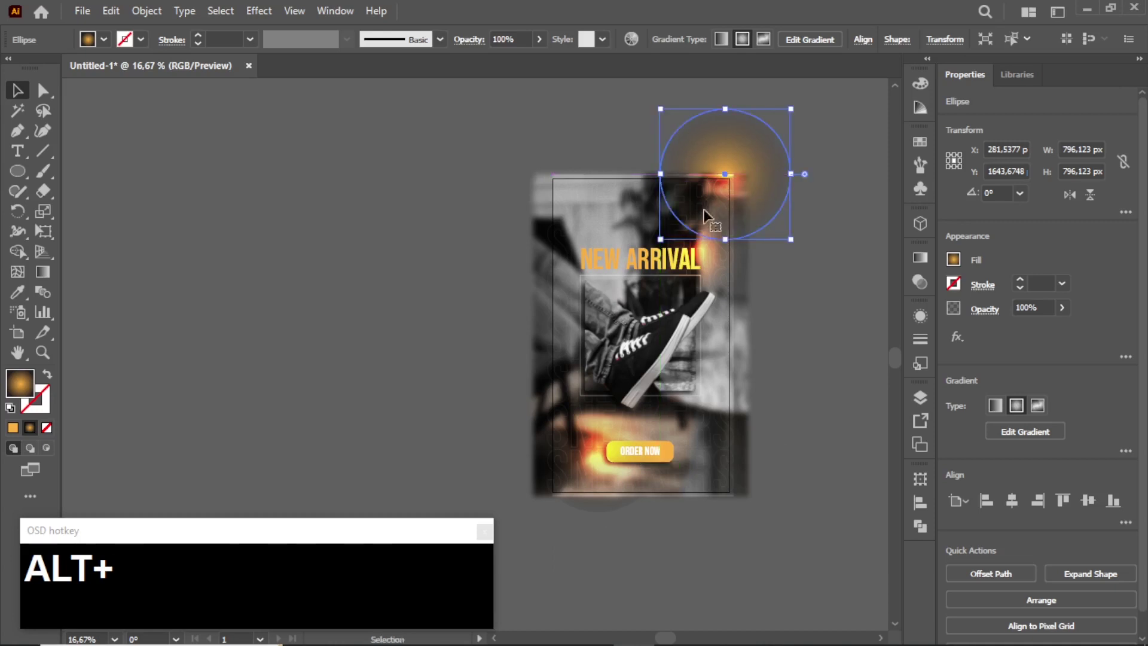
{"action": "left_click_drag", "start_coordinate": [660, 239], "coordinate": [628, 271]}
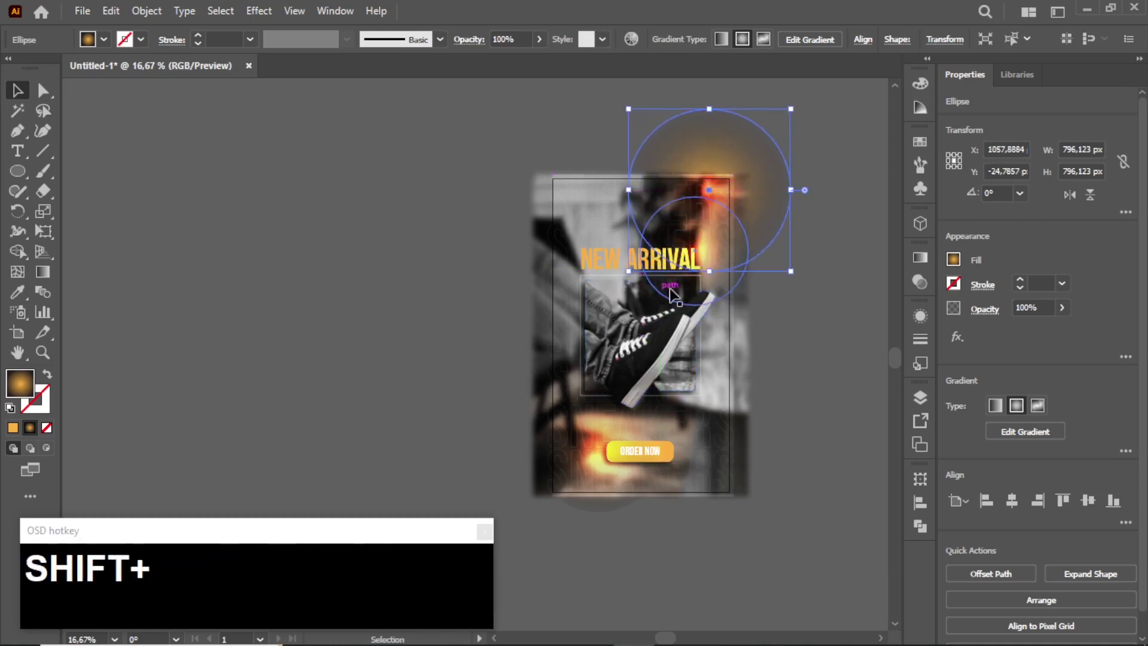
Move the glow beside the heading to the poster's left edge below the middle and enlarge it to about 724 px.
{"action": "left_click_drag", "start_coordinate": [725, 288], "coordinate": [583, 402]}
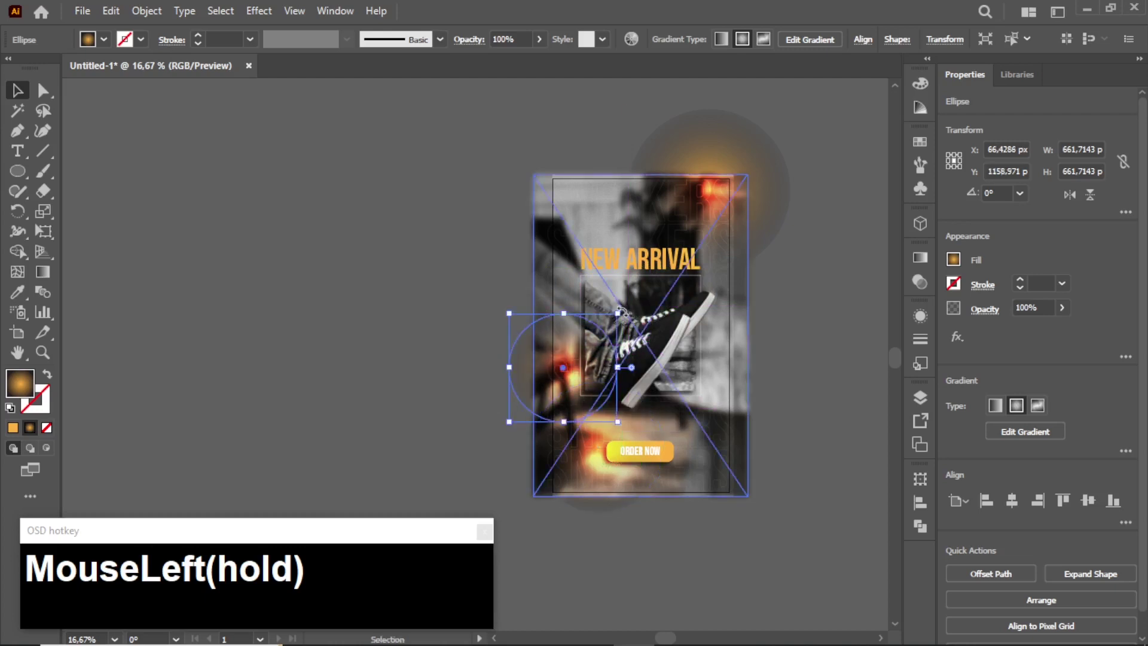
{"action": "left_click_drag", "start_coordinate": [622, 318], "coordinate": [628, 303]}
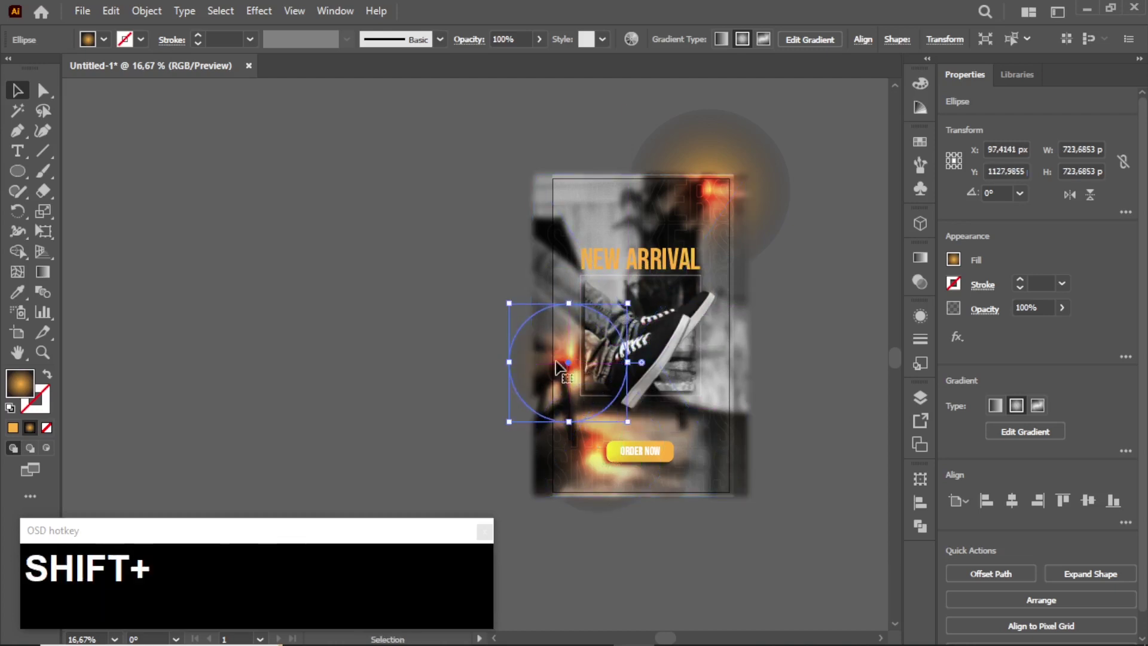
{"action": "left_click_drag", "start_coordinate": [529, 361], "coordinate": [521, 361]}
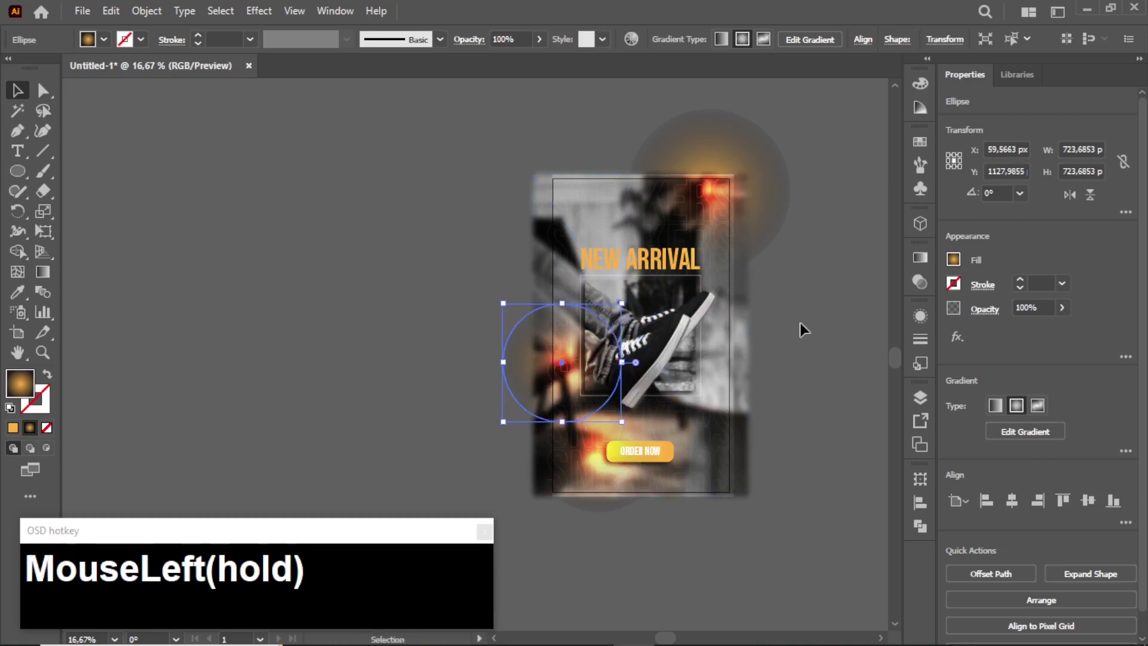
{"action": "left_click", "coordinate": [801, 299]}
Draw a rectangle about 1229 x 2093 px covering the whole poster and fill it with black.
{"action": "right_click", "coordinate": [22, 169]}
{"action": "left_click", "coordinate": [68, 174]}
{"action": "mouse_move", "coordinate": [540, 162]}
{"action": "left_mouse_down"}
{"action": "mouse_move", "coordinate": [654, 383]}
{"action": "mouse_move", "coordinate": [742, 504]}
{"action": "left_mouse_up"}
{"action": "left_click", "coordinate": [16, 90]}
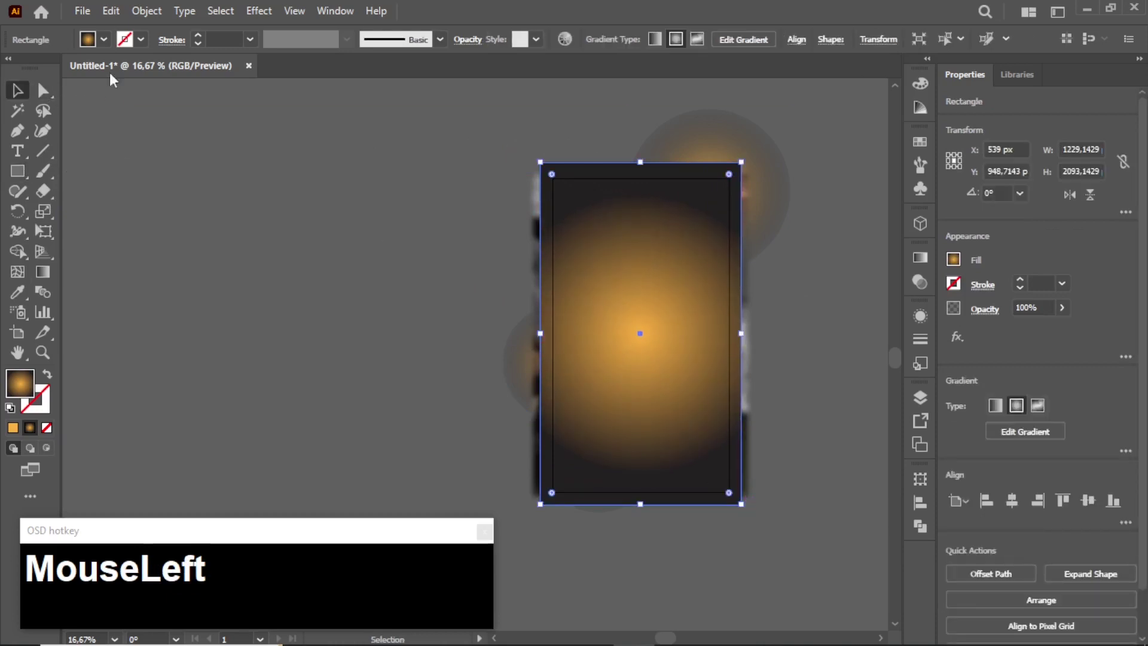
{"action": "left_click", "coordinate": [104, 40]}
{"action": "left_click", "coordinate": [45, 69]}
{"action": "left_click", "coordinate": [353, 119]}
Set the black rectangle's blending mode to Multiply and its opacity to 36%.
{"action": "left_click", "coordinate": [471, 43]}
{"action": "left_click", "coordinate": [353, 66]}
{"action": "left_click", "coordinate": [346, 125]}
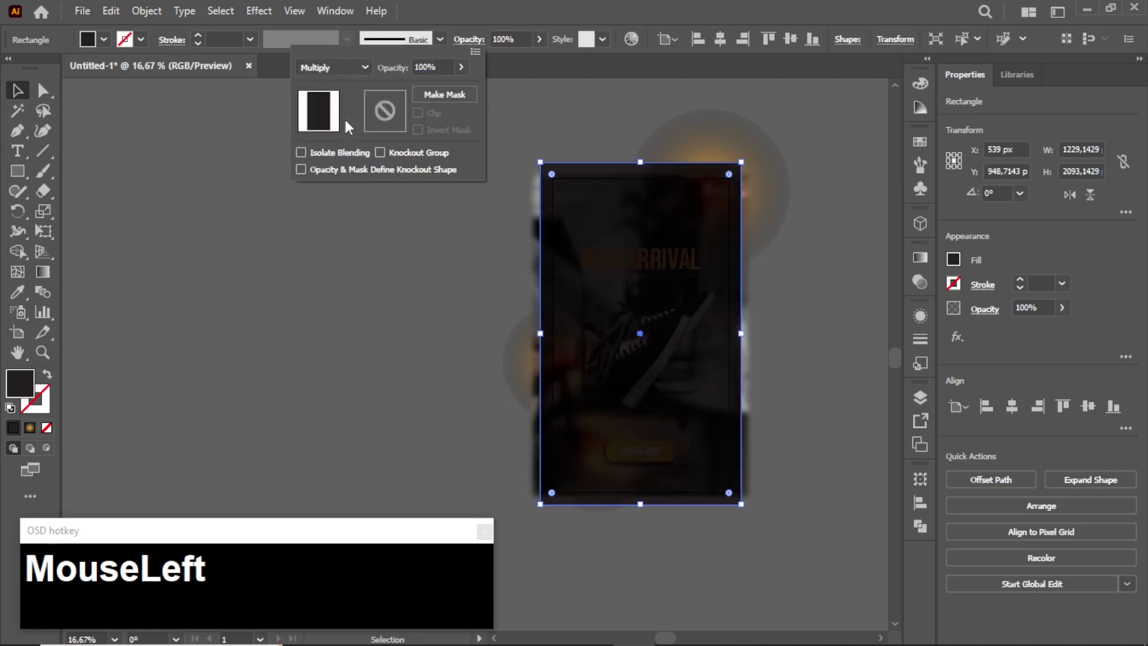
{"action": "left_click", "coordinate": [459, 67]}
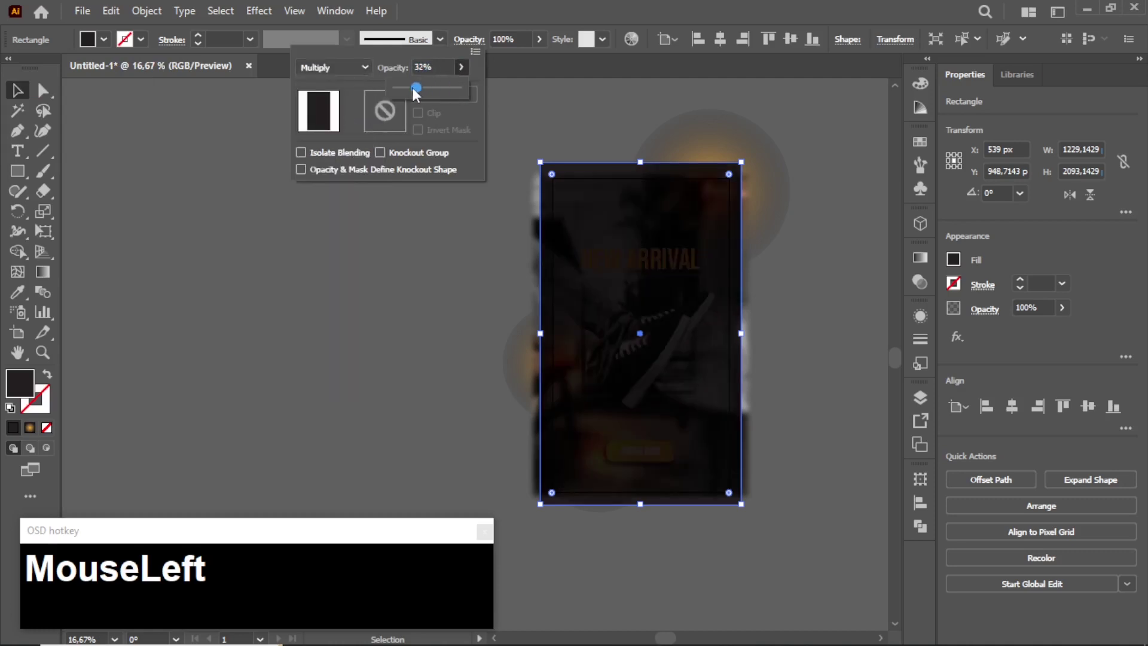
{"action": "left_click_drag", "start_coordinate": [403, 87], "coordinate": [412, 179]}
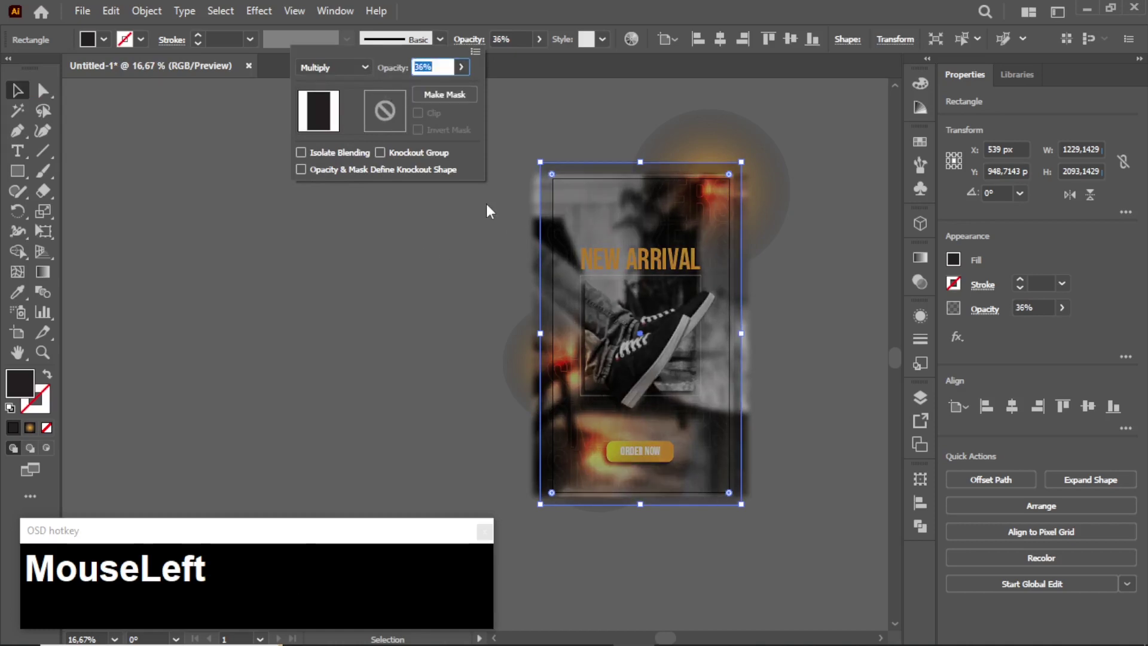
Send the black rectangle to the back of the stack and bring it forward one level.
{"action": "right_click", "coordinate": [576, 171]}
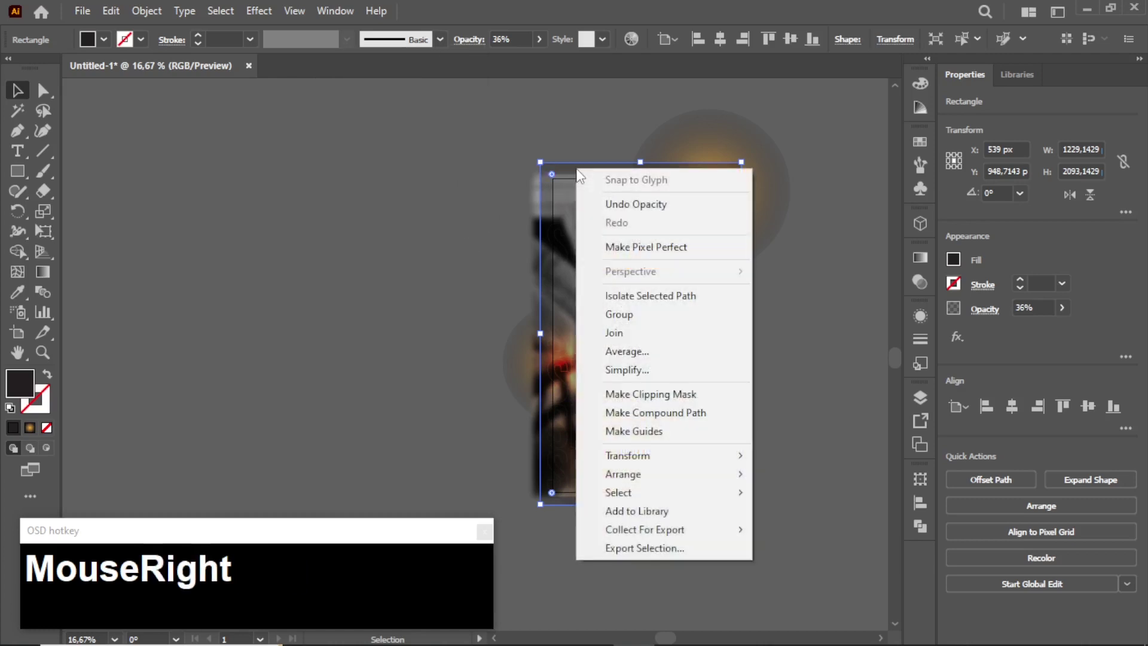
{"action": "mouse_move", "coordinate": [681, 473]}
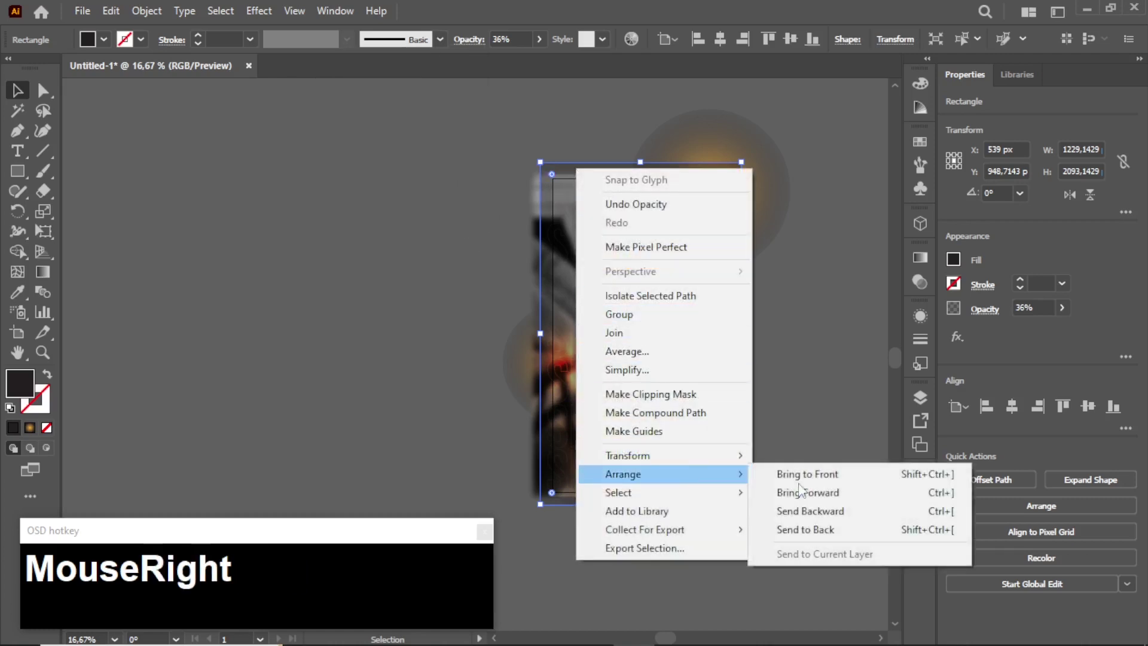
{"action": "left_click", "coordinate": [805, 529]}
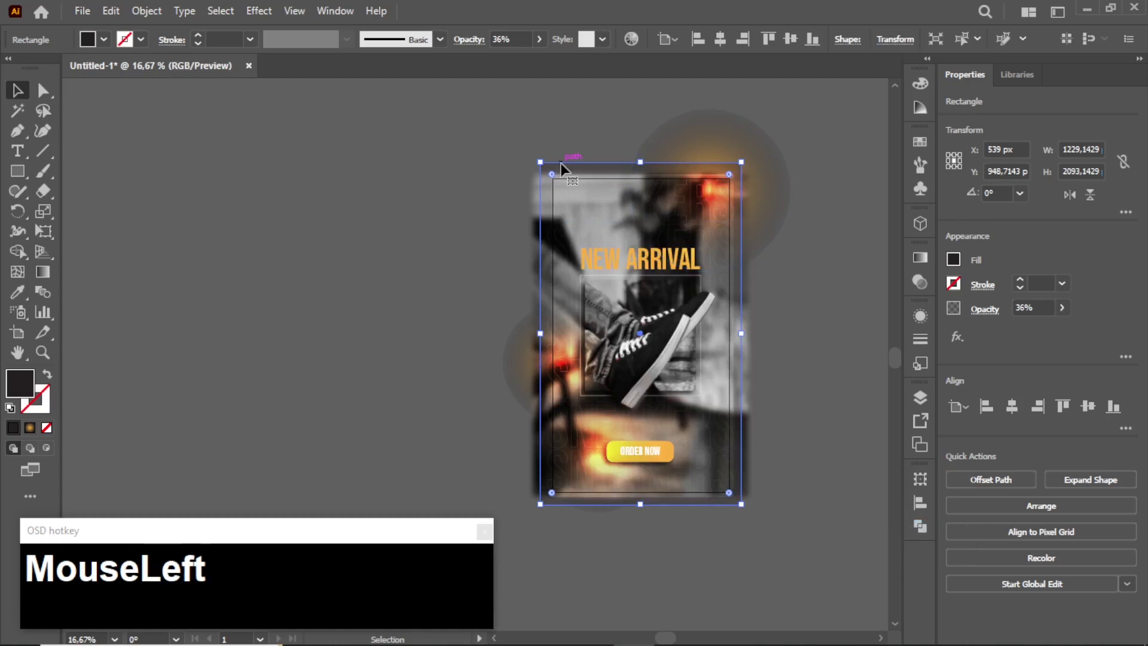
{"action": "right_click", "coordinate": [554, 164]}
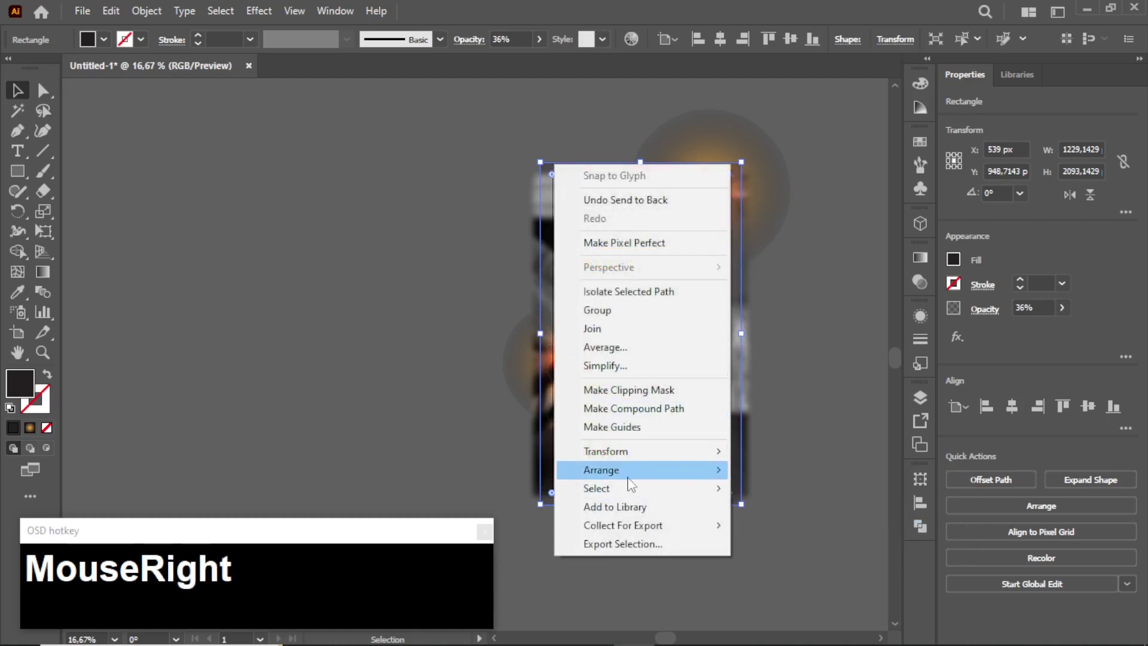
{"action": "mouse_move", "coordinate": [628, 475]}
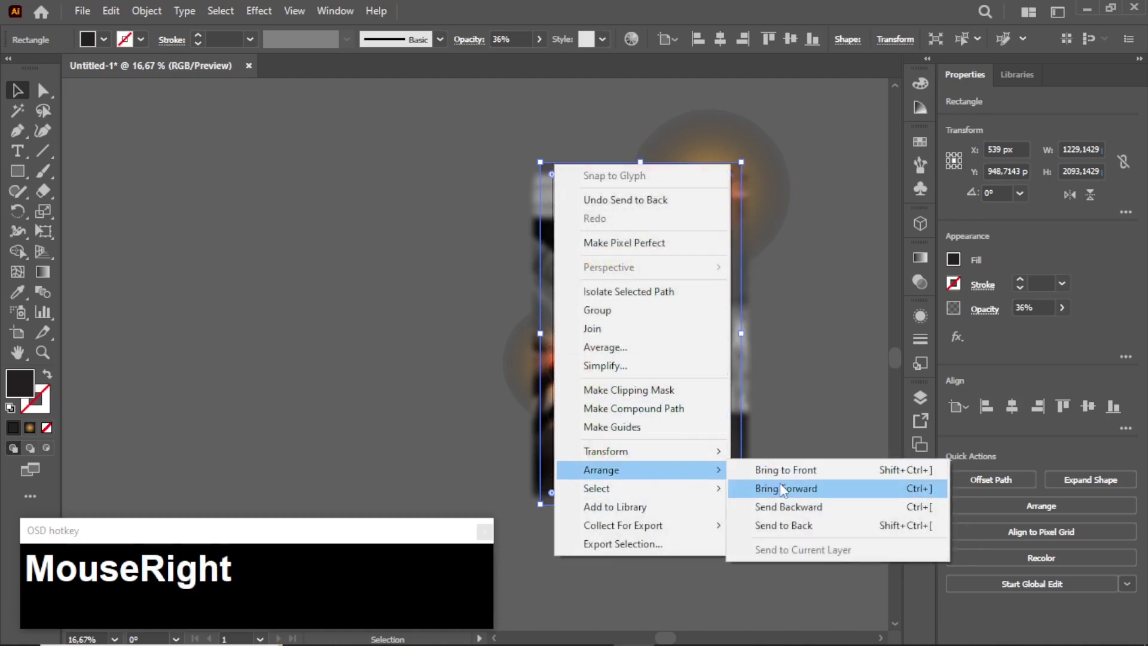
{"action": "left_click", "coordinate": [781, 488]}
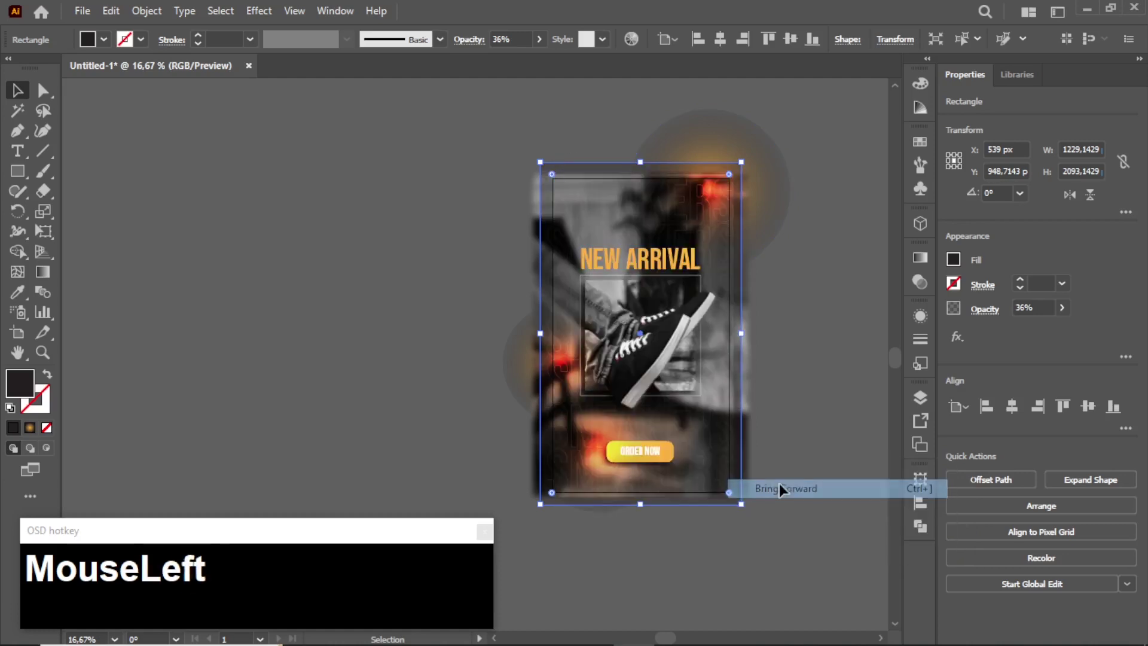
{"action": "left_click", "coordinate": [382, 245]}
Enlarge the upper-right glow to about 1433 px and position it over the heading and the poster's right edge.
{"action": "scroll", "coordinate": [776, 421], "scroll_direction": "up", "scroll_amount": 2, "text": "alt"}
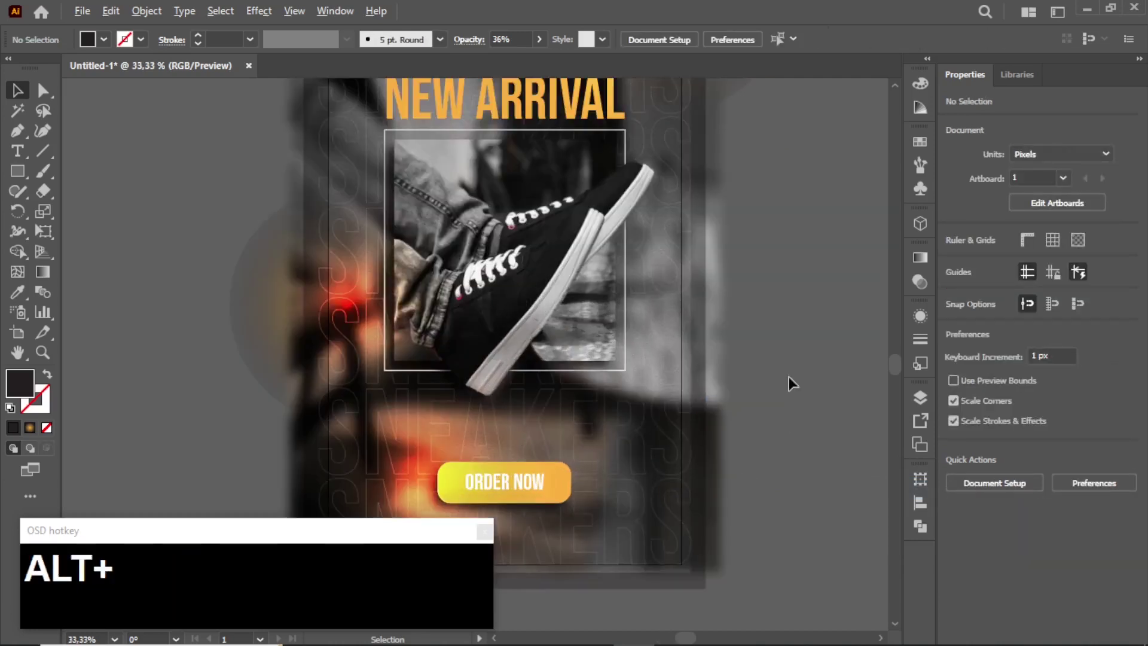
{"action": "scroll", "coordinate": [791, 382], "scroll_direction": "down", "scroll_amount": 2, "text": "alt"}
{"action": "scroll", "coordinate": [800, 356], "scroll_direction": "up", "scroll_amount": 1, "text": "alt"}
{"action": "left_click", "coordinate": [741, 191]}
{"action": "mouse_move", "coordinate": [741, 192]}
{"action": "left_mouse_down"}
{"action": "mouse_move", "coordinate": [761, 180]}
{"action": "mouse_move", "coordinate": [757, 199]}
{"action": "left_mouse_up"}
{"action": "scroll", "coordinate": [757, 198], "scroll_direction": "down", "scroll_amount": 1, "text": "alt"}
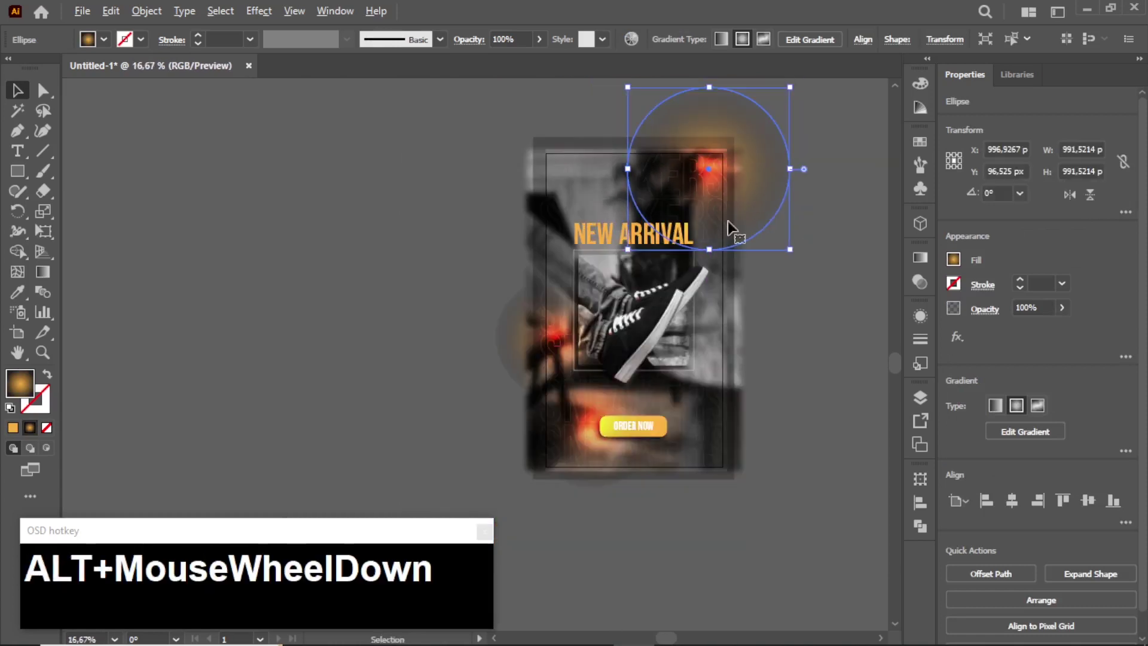
{"action": "left_click_drag", "start_coordinate": [627, 249], "coordinate": [547, 323]}
{"action": "mouse_move", "coordinate": [717, 238]}
{"action": "left_mouse_down"}
{"action": "mouse_move", "coordinate": [743, 238]}
{"action": "mouse_move", "coordinate": [746, 225]}
{"action": "mouse_move", "coordinate": [736, 233]}
{"action": "left_mouse_up"}
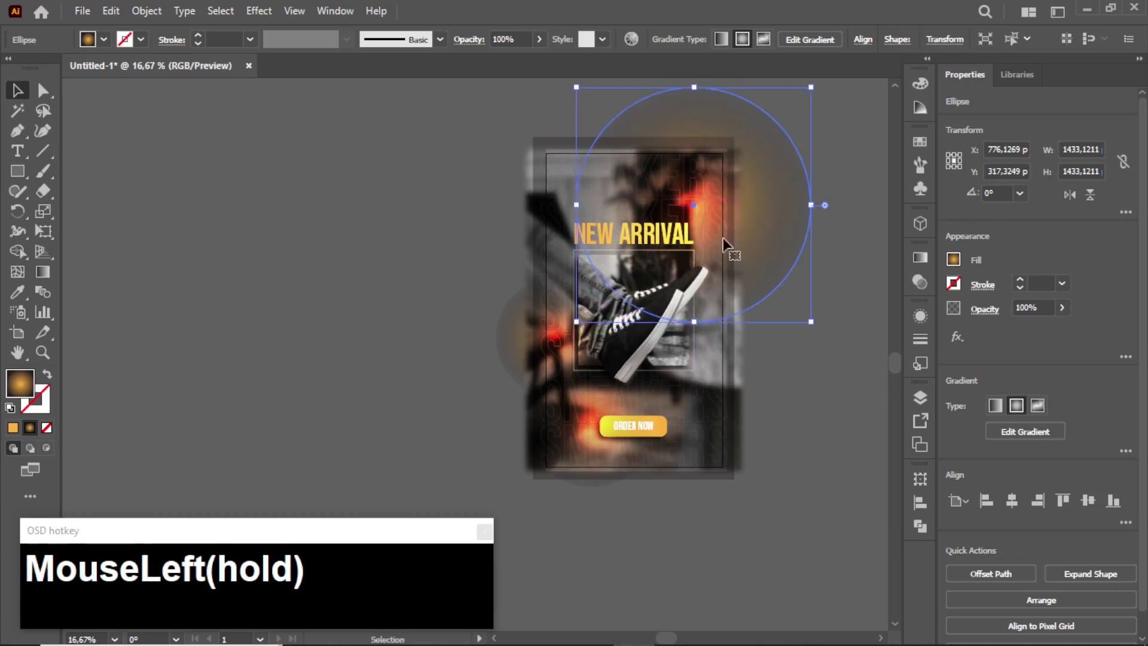
Move the glow on the poster's left edge to the poster's lower-right corner.
{"action": "left_click", "coordinate": [522, 339]}
{"action": "left_click_drag", "start_coordinate": [528, 340], "coordinate": [702, 471]}
{"action": "left_click", "coordinate": [814, 340]}
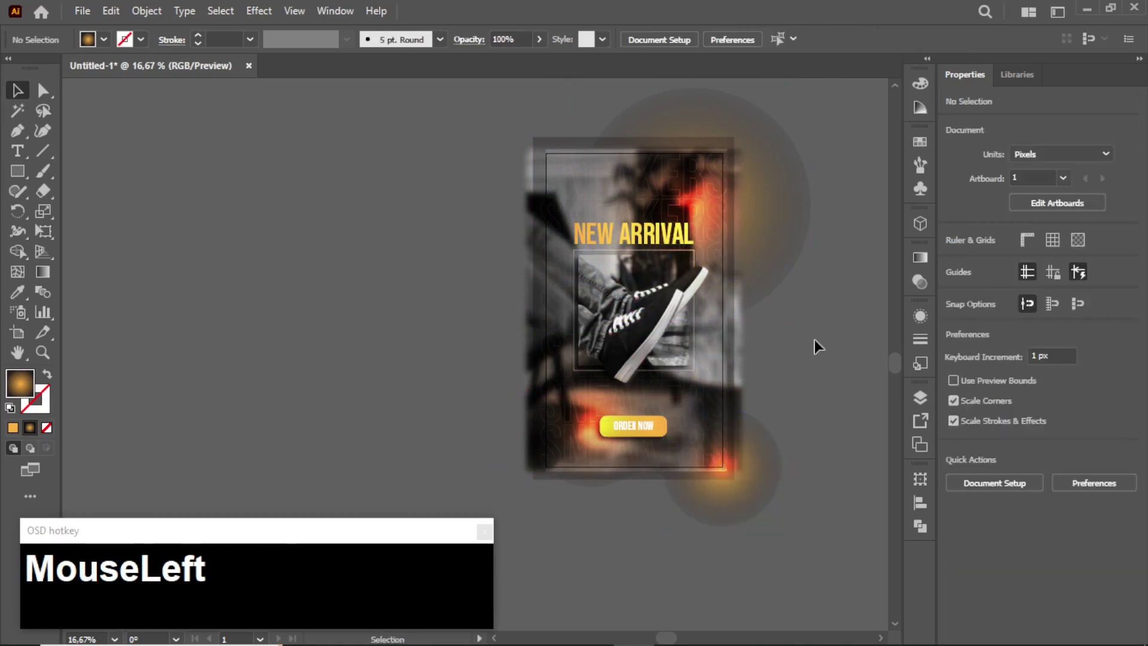
{"action": "scroll", "coordinate": [814, 339], "scroll_direction": "down", "scroll_amount": 1}
{"action": "scroll", "coordinate": [813, 325], "scroll_direction": "up", "scroll_amount": 3, "text": "alt"}
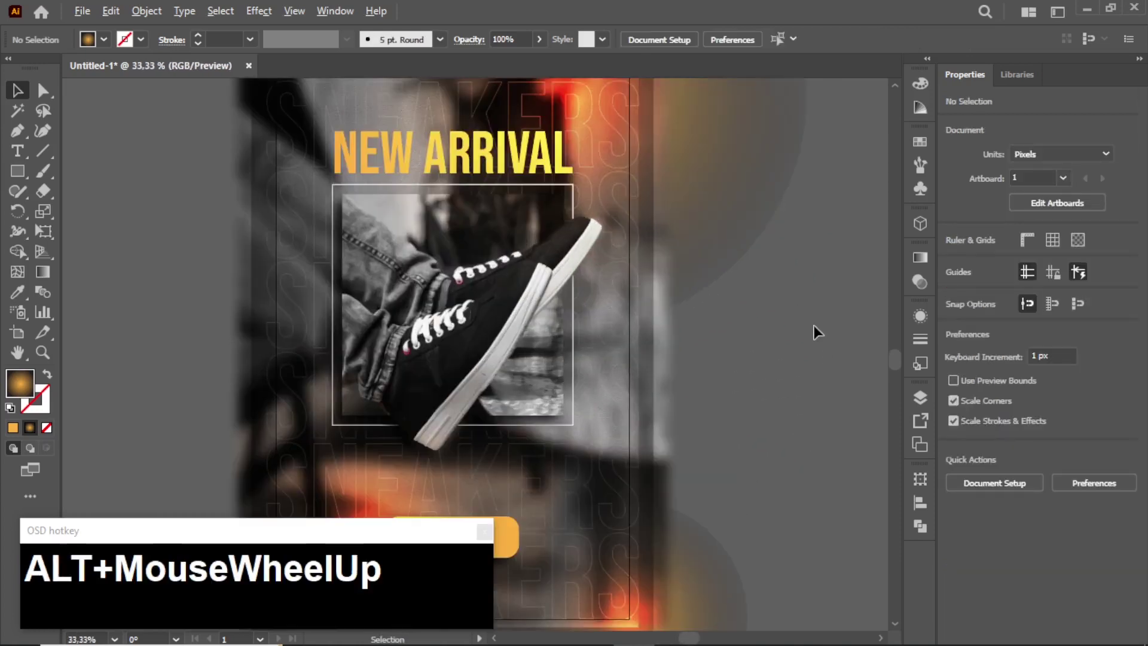
{"action": "scroll", "coordinate": [802, 282], "scroll_direction": "down", "scroll_amount": 3, "text": "alt"}
{"action": "scroll", "coordinate": [789, 294], "scroll_direction": "up", "scroll_amount": 2, "text": "alt"}
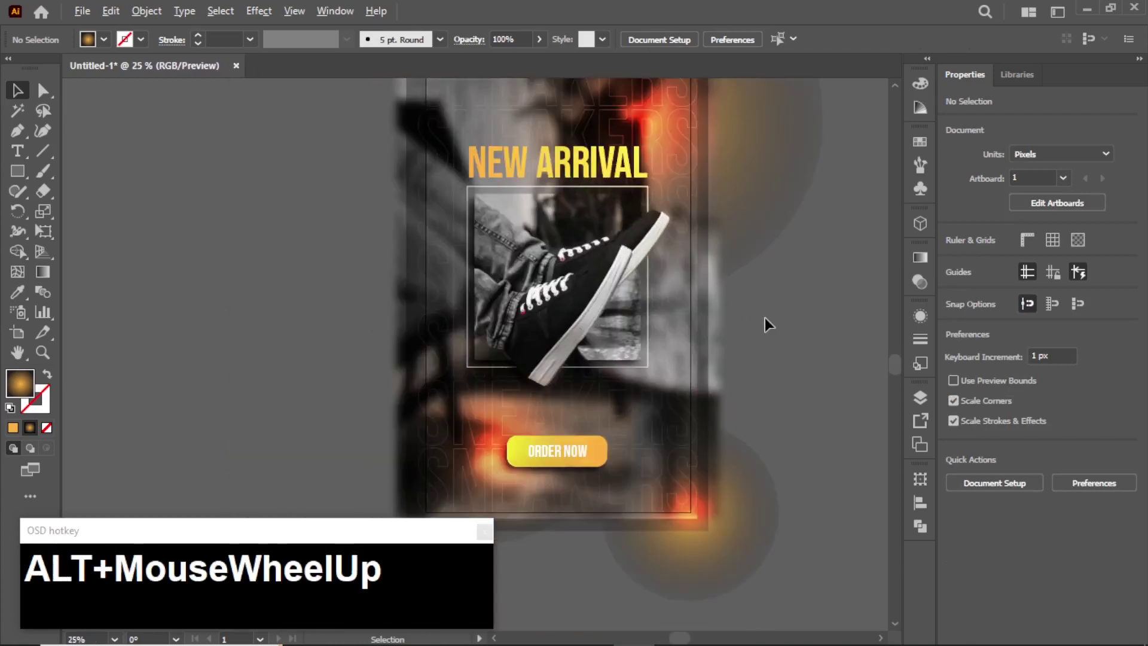
{"action": "scroll", "coordinate": [758, 341], "scroll_direction": "down", "scroll_amount": 1, "text": "alt"}
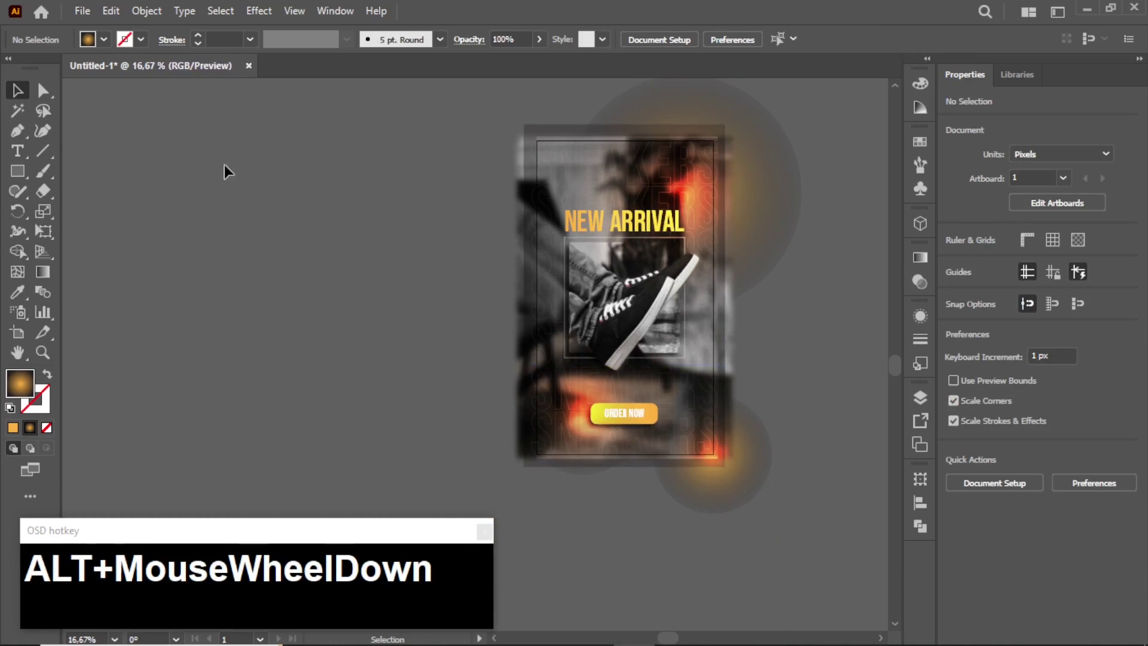
Draw a rectangle about 1080 x 1921 px over the artboard, on top of the whole poster design.
{"action": "left_click", "coordinate": [17, 171]}
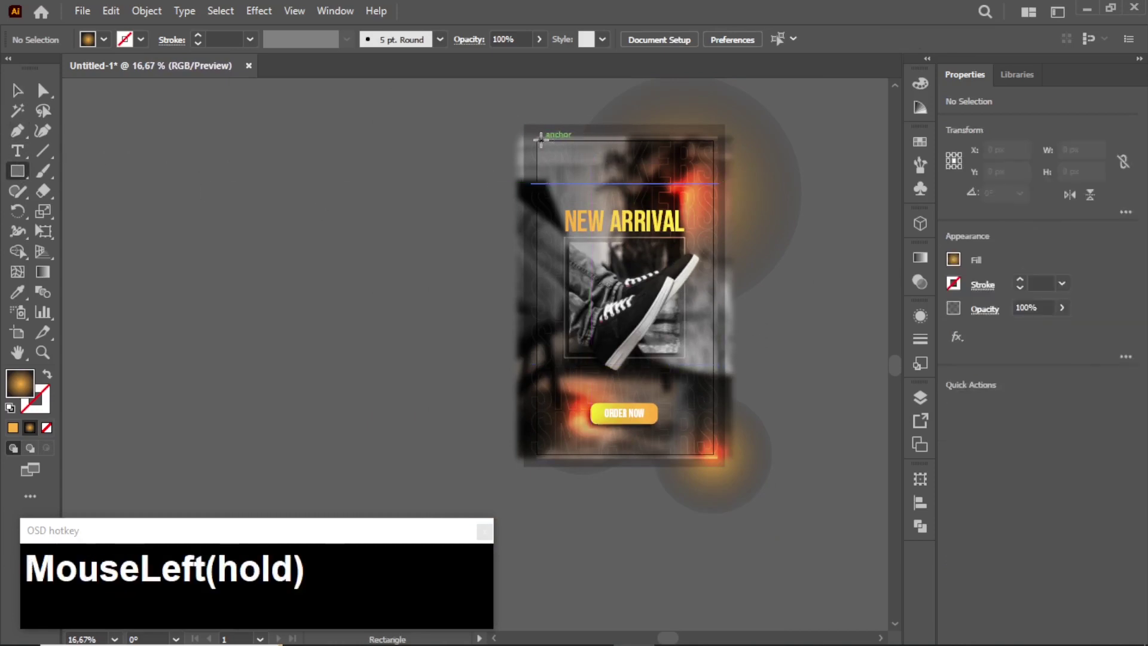
{"action": "left_click_drag", "start_coordinate": [538, 139], "coordinate": [713, 454]}
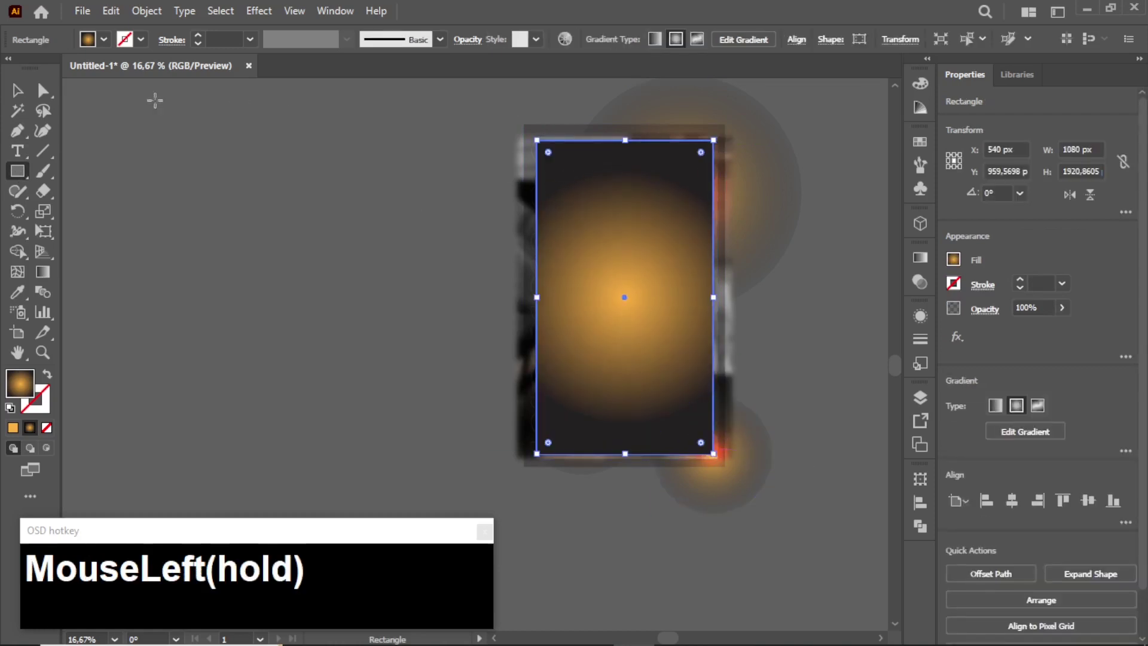
{"action": "left_click", "coordinate": [17, 90]}
{"action": "scroll", "coordinate": [598, 143], "scroll_direction": "up", "scroll_amount": 6, "text": "alt"}
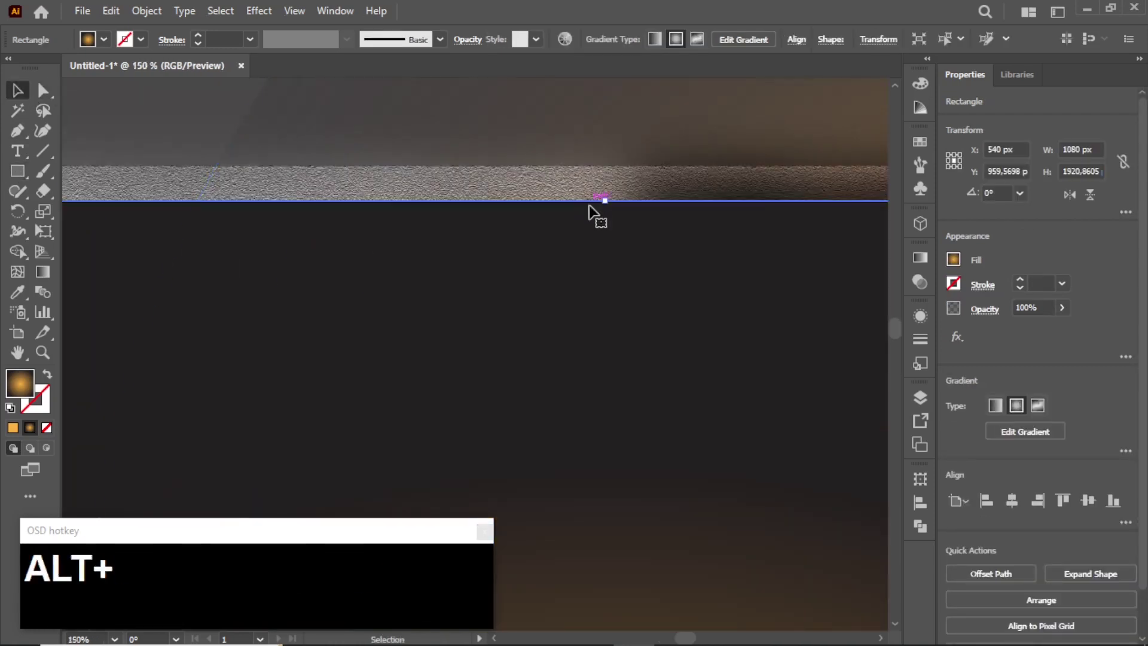
Fine-tune the top and bottom edges of the gradient rectangle to fit the artboard, at 1080 px wide and about 1921 px high.
{"action": "mouse_move", "coordinate": [605, 203]}
{"action": "left_mouse_down"}
{"action": "mouse_move", "coordinate": [605, 234]}
{"action": "mouse_move", "coordinate": [605, 201]}
{"action": "left_mouse_up"}
{"action": "scroll", "coordinate": [659, 231], "scroll_direction": "down", "scroll_amount": 4, "text": "alt"}
{"action": "scroll", "coordinate": [478, 231], "scroll_direction": "up", "scroll_amount": 5, "text": "alt"}
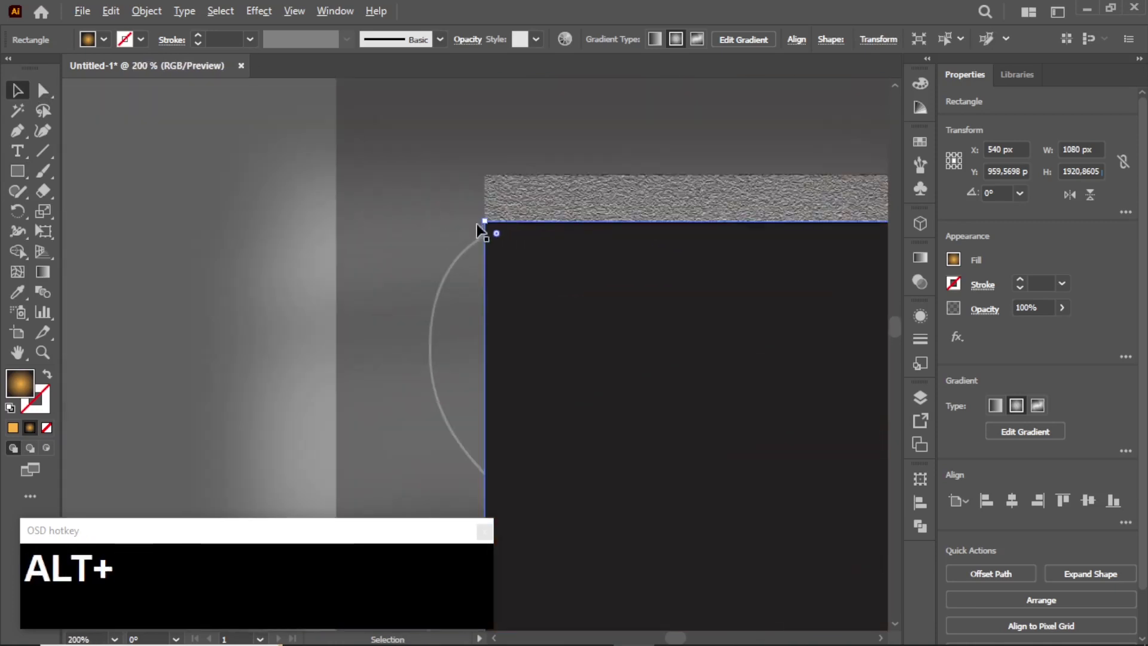
{"action": "mouse_move", "coordinate": [485, 219]}
{"action": "left_mouse_down"}
{"action": "mouse_move", "coordinate": [488, 245]}
{"action": "mouse_move", "coordinate": [485, 220]}
{"action": "left_mouse_up"}
{"action": "scroll", "coordinate": [419, 176], "scroll_direction": "down", "scroll_amount": 4, "text": "alt"}
{"action": "scroll", "coordinate": [410, 169], "scroll_direction": "down", "scroll_amount": 3, "text": "alt"}
{"action": "scroll", "coordinate": [526, 402], "scroll_direction": "up", "scroll_amount": 7, "text": "alt"}
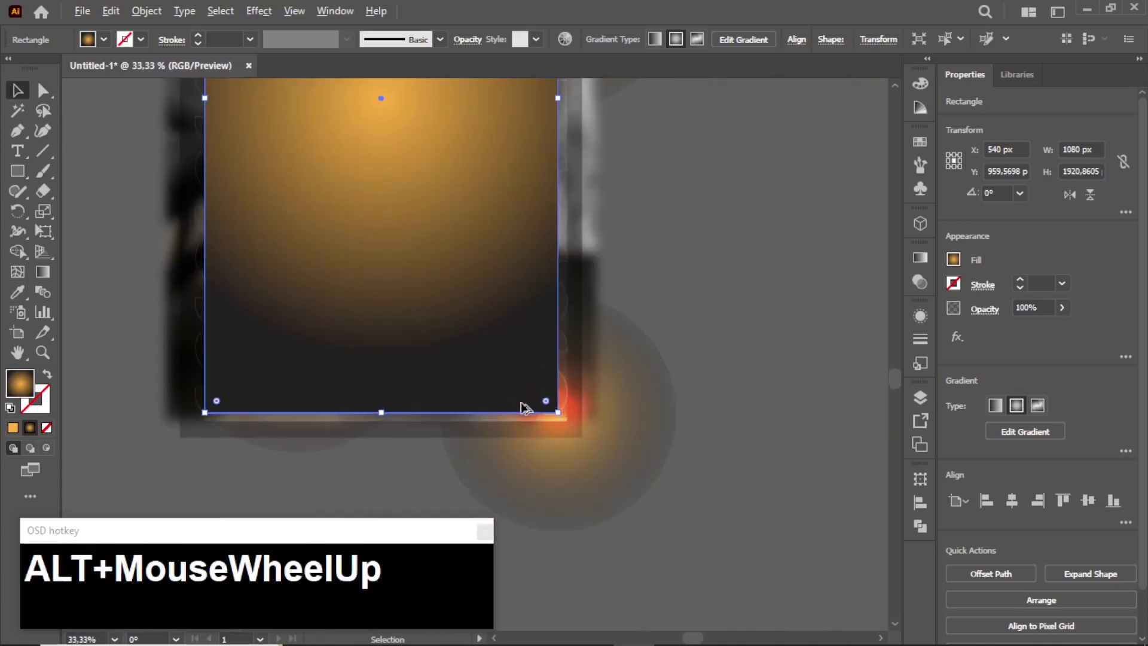
{"action": "mouse_move", "coordinate": [679, 387]}
{"action": "left_mouse_down"}
{"action": "mouse_move", "coordinate": [649, 360]}
{"action": "mouse_move", "coordinate": [678, 387]}
{"action": "left_mouse_up"}
{"action": "scroll", "coordinate": [640, 383], "scroll_direction": "down", "scroll_amount": 6}
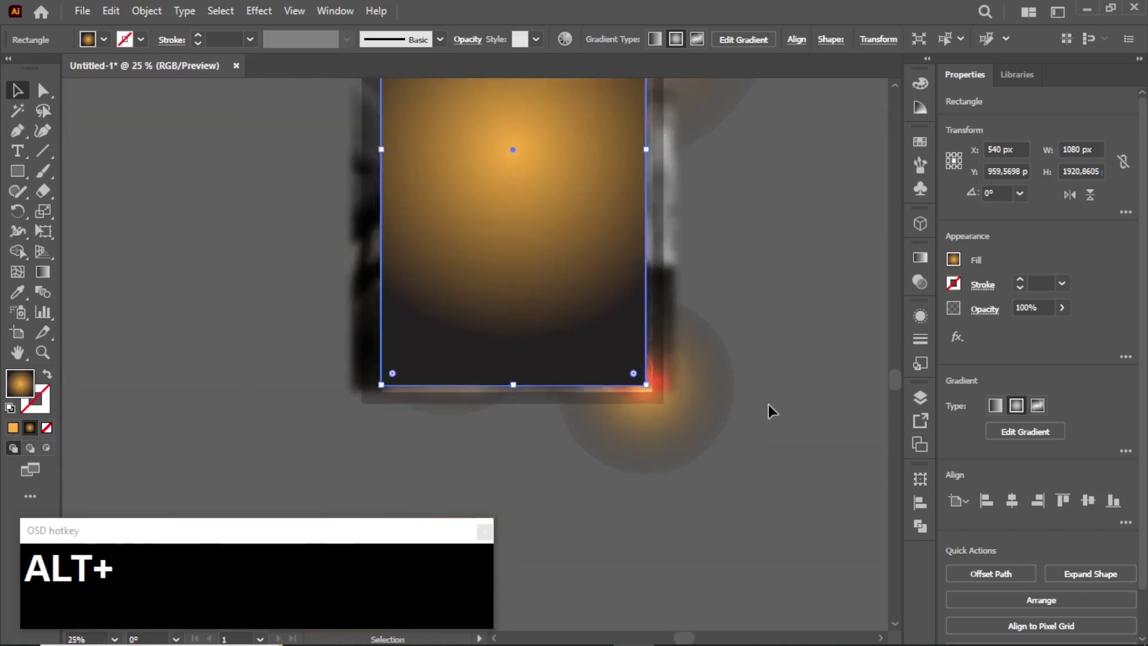
Select all the poster artwork together with the covering rectangle, make a clipping mask from it and deselect.
{"action": "left_click", "coordinate": [766, 408]}
{"action": "scroll", "coordinate": [761, 418], "scroll_direction": "down", "scroll_amount": 1}
{"action": "left_click_drag", "start_coordinate": [787, 477], "coordinate": [460, 182]}
{"action": "right_click", "coordinate": [601, 281]}
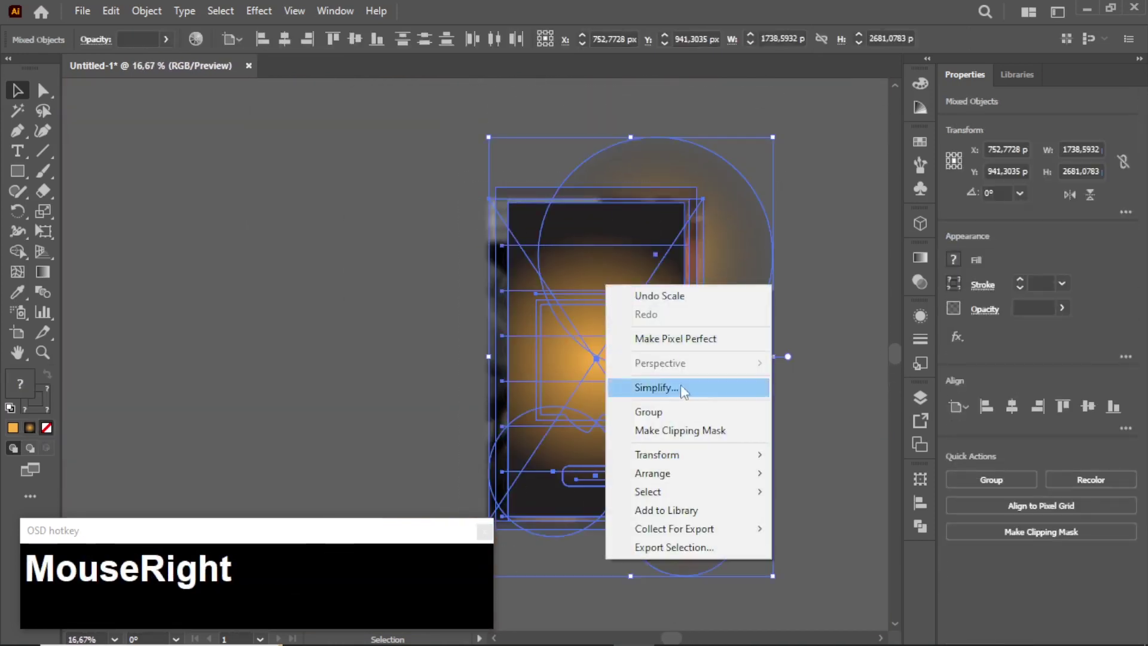
{"action": "left_click", "coordinate": [684, 430]}
{"action": "left_click", "coordinate": [786, 320]}
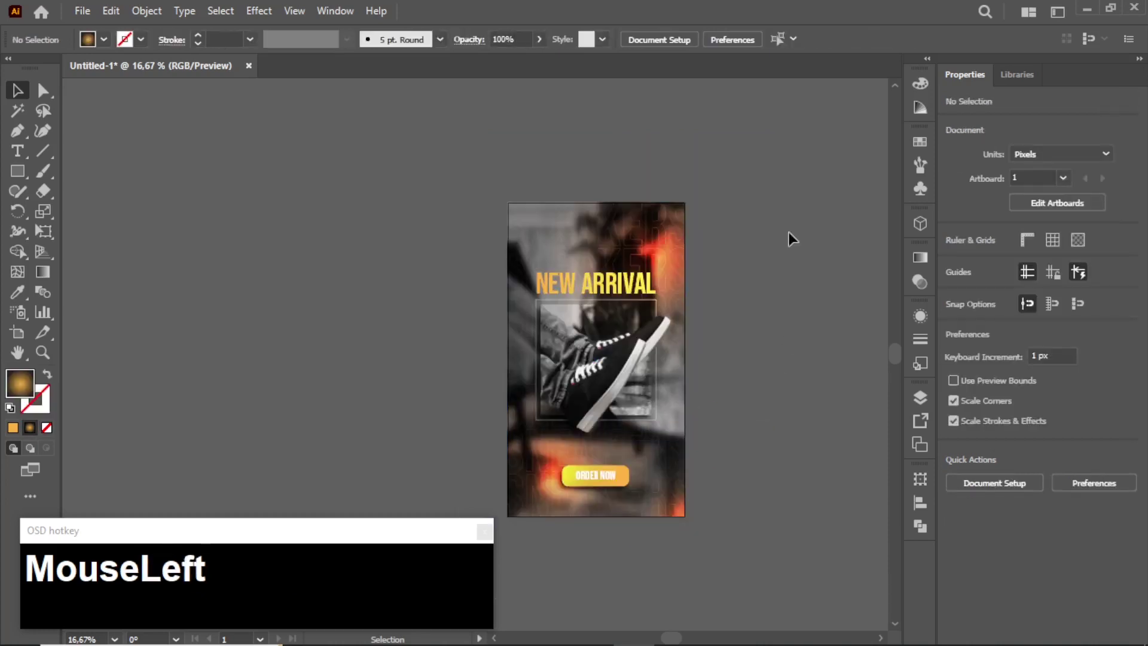
{"action": "scroll", "coordinate": [788, 232], "scroll_direction": "down", "scroll_amount": 1}
{"action": "scroll", "coordinate": [723, 368], "scroll_direction": "up", "scroll_amount": 1}
{"action": "scroll", "coordinate": [723, 368], "scroll_direction": "up", "scroll_amount": 2}
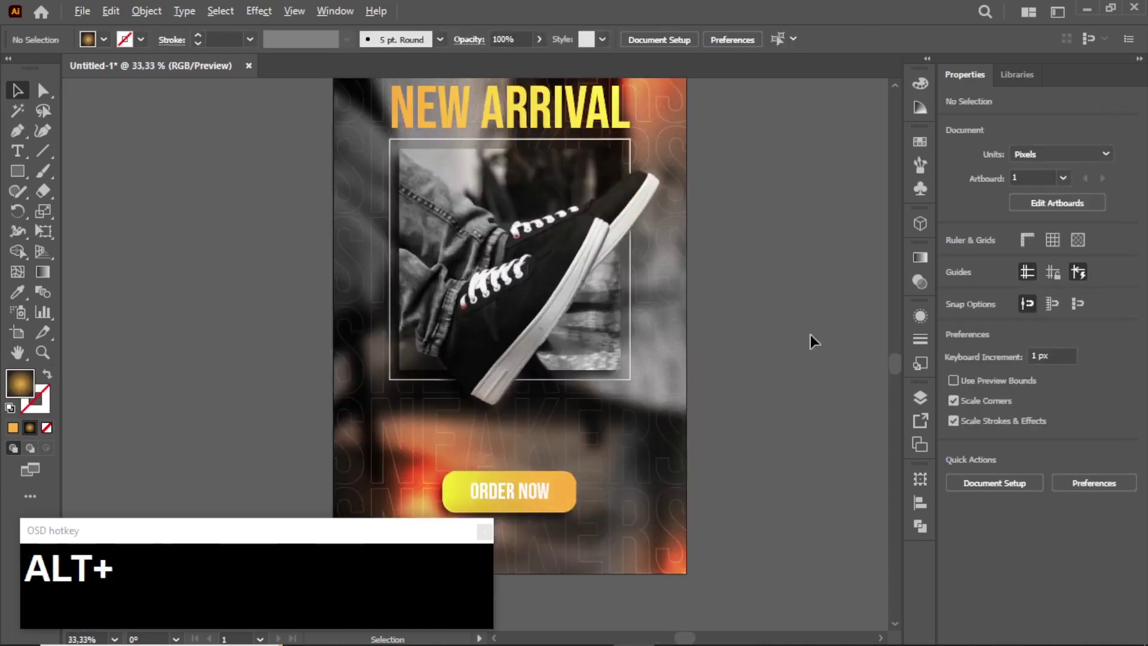
{"action": "scroll", "coordinate": [809, 341], "scroll_direction": "down", "scroll_amount": 1}
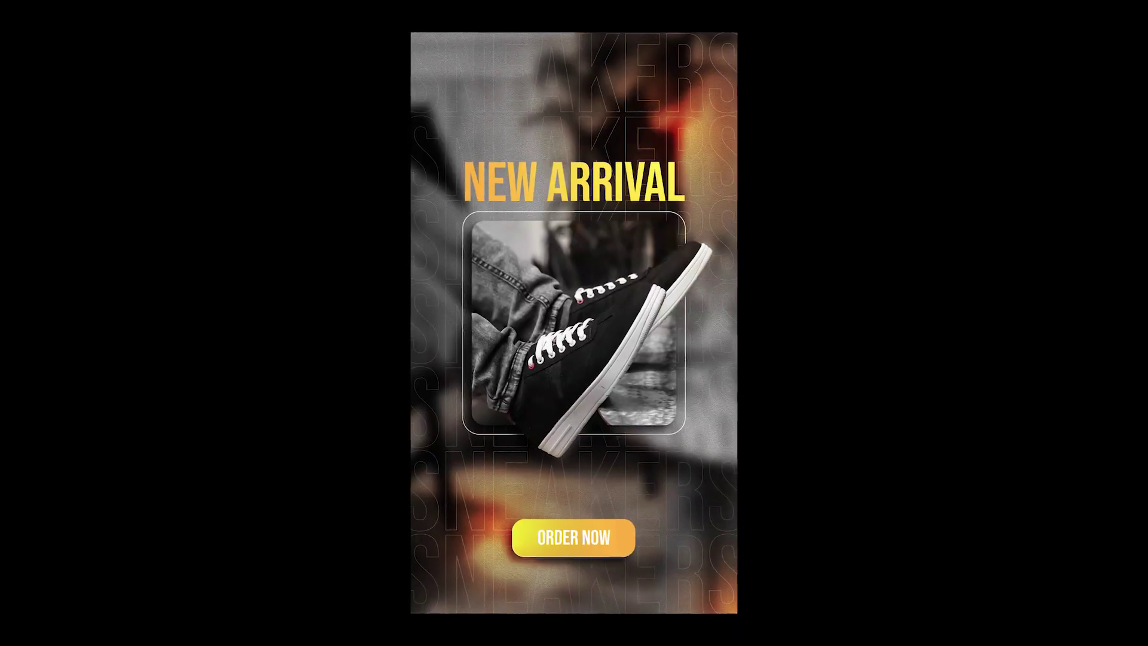